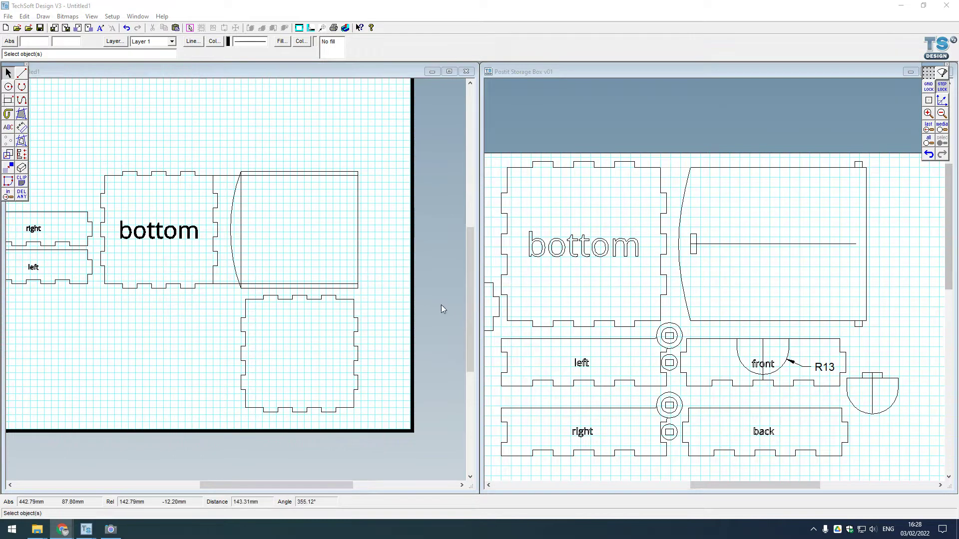
Apply a radial lock in the Postit Storage Box v01 drawing with 0° start and 45° step angles, active only for line drawing and marquee rotations
{"action": "scroll", "coordinate": [677, 348], "scroll_direction": "up", "scroll_amount": 1}
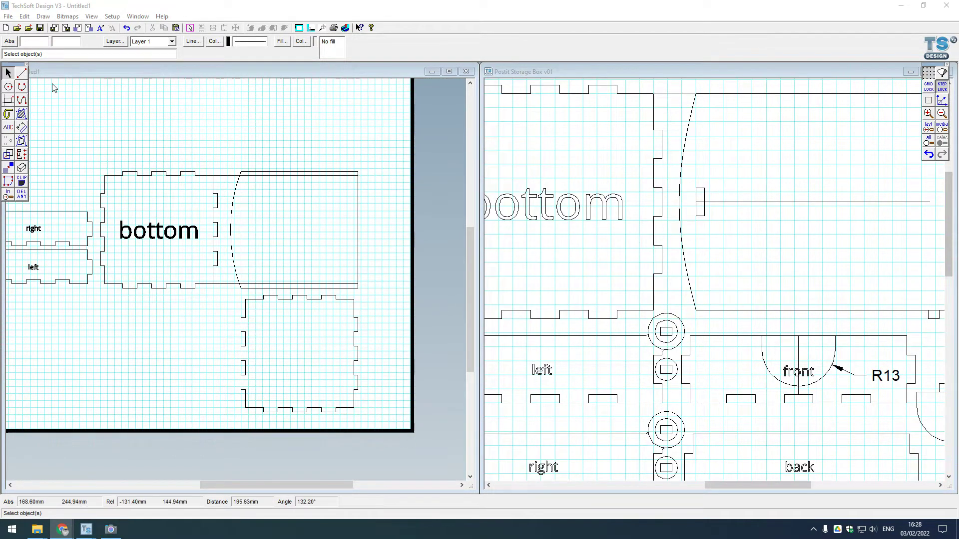
{"action": "left_click", "coordinate": [22, 73]}
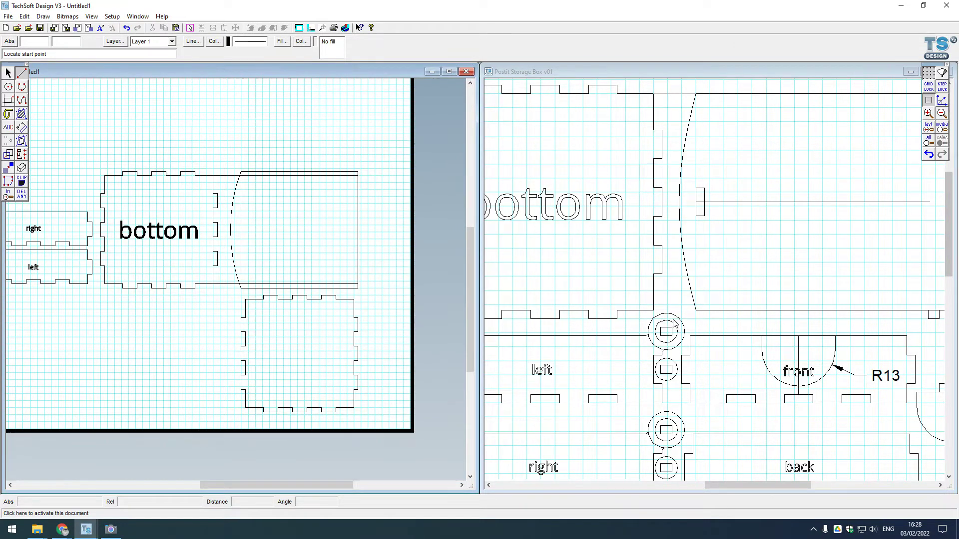
{"action": "left_click", "coordinate": [909, 98]}
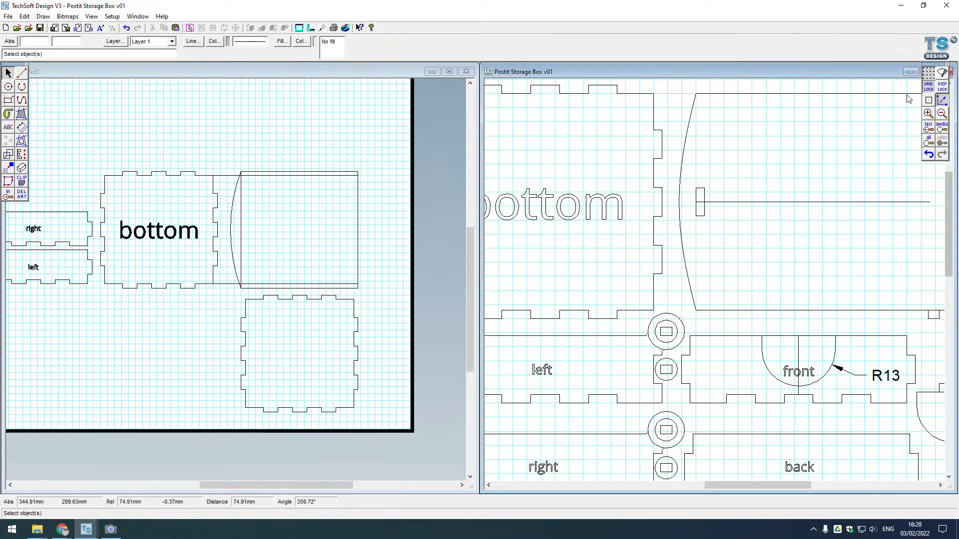
{"action": "left_click", "coordinate": [943, 101]}
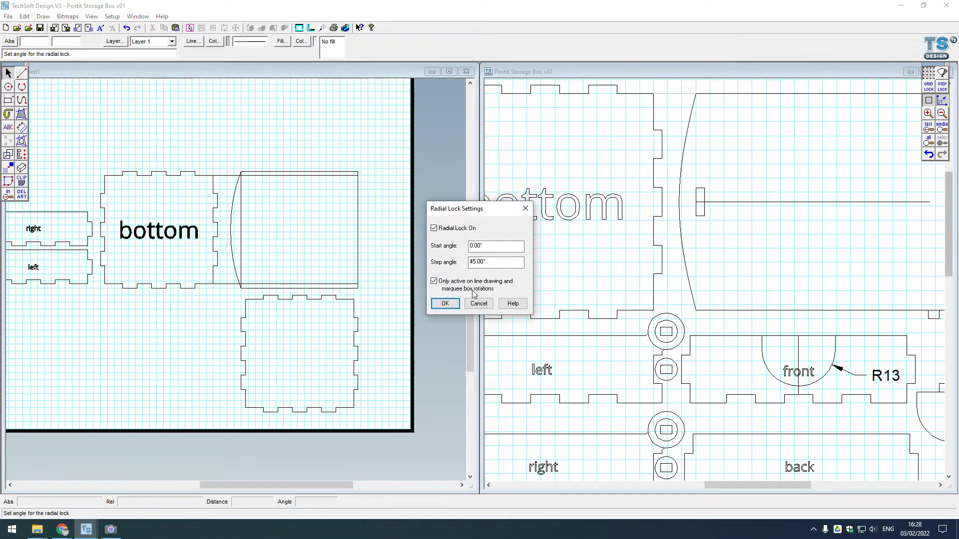
{"action": "left_click", "coordinate": [445, 304]}
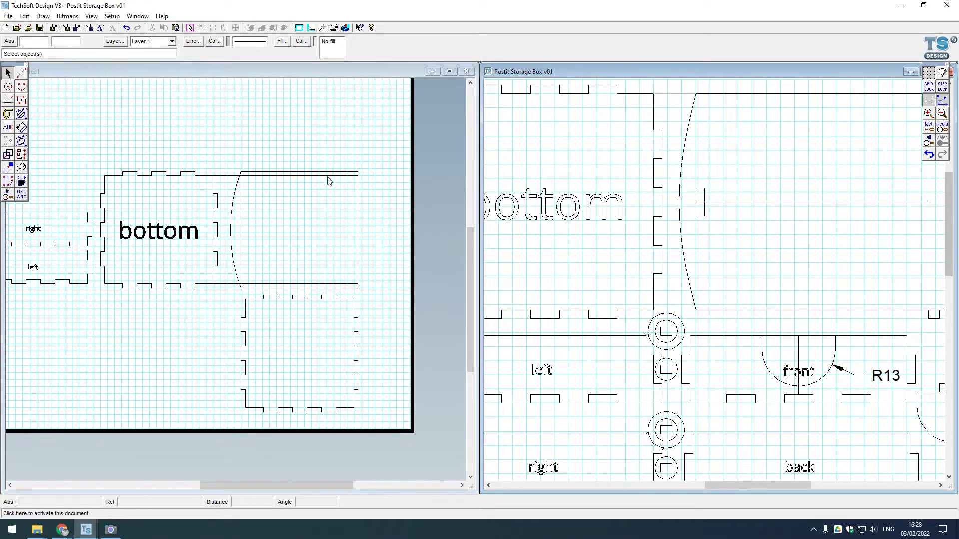
{"action": "left_click", "coordinate": [21, 73]}
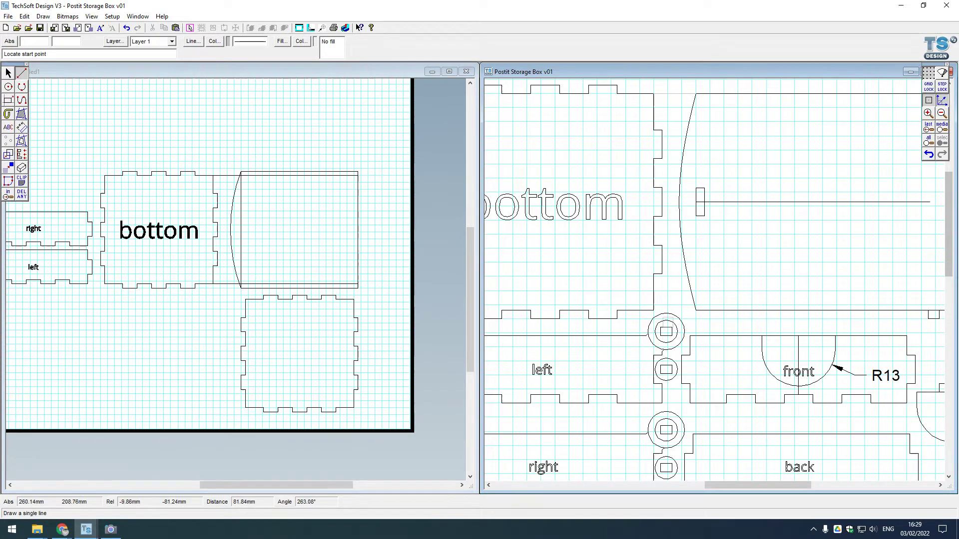
{"action": "scroll", "coordinate": [660, 329], "scroll_direction": "up", "scroll_amount": 3}
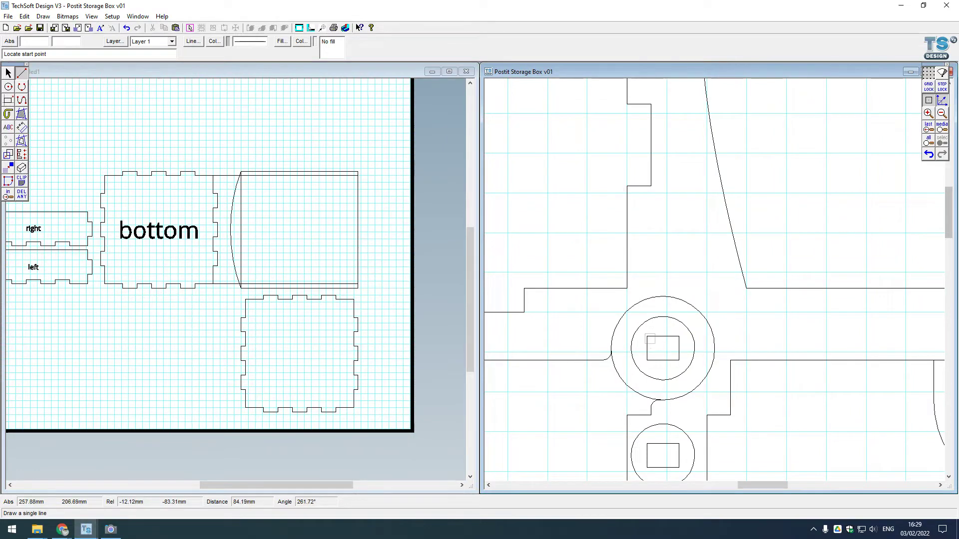
{"action": "left_click", "coordinate": [647, 336]}
{"action": "scroll", "coordinate": [646, 357], "scroll_direction": "down", "scroll_amount": 1}
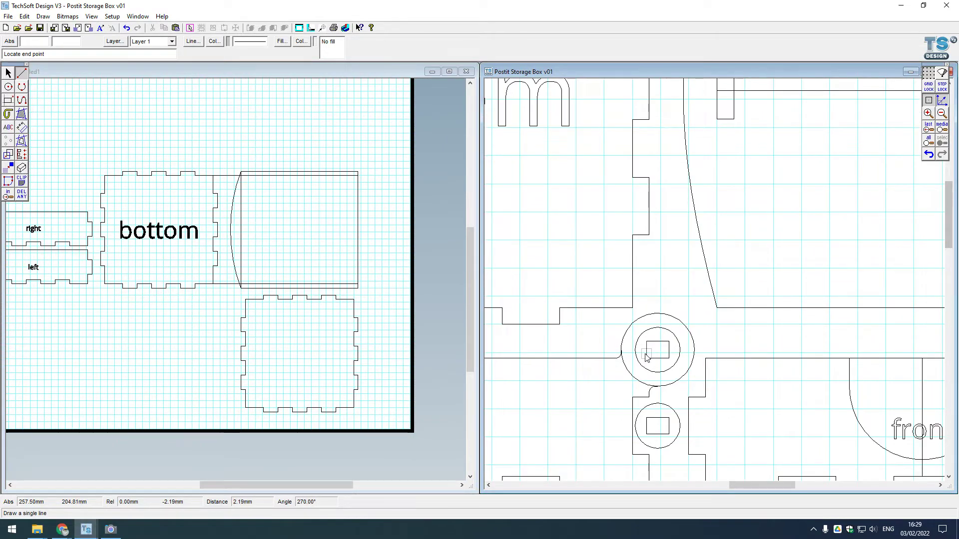
{"action": "scroll", "coordinate": [646, 356], "scroll_direction": "down", "scroll_amount": 1}
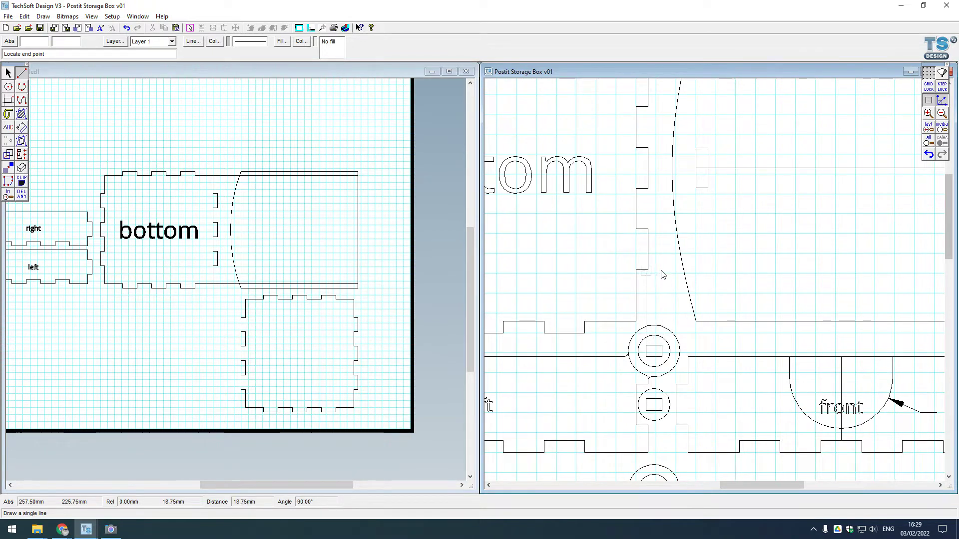
{"action": "key", "text": "Escape"}
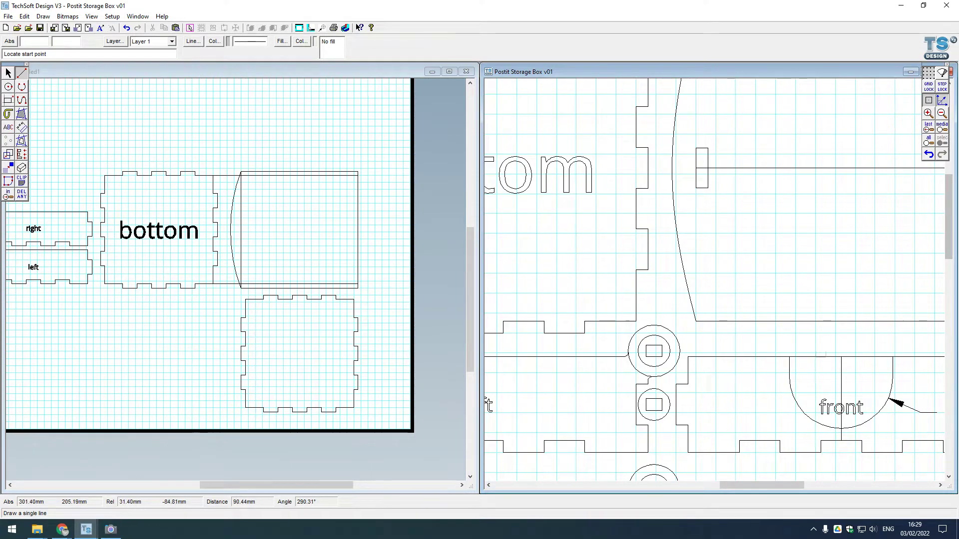
Examine the pivot circles, rectangular slots and lid in the Postit Storage Box v01 reference drawing
{"action": "scroll", "coordinate": [655, 417], "scroll_direction": "up", "scroll_amount": 3}
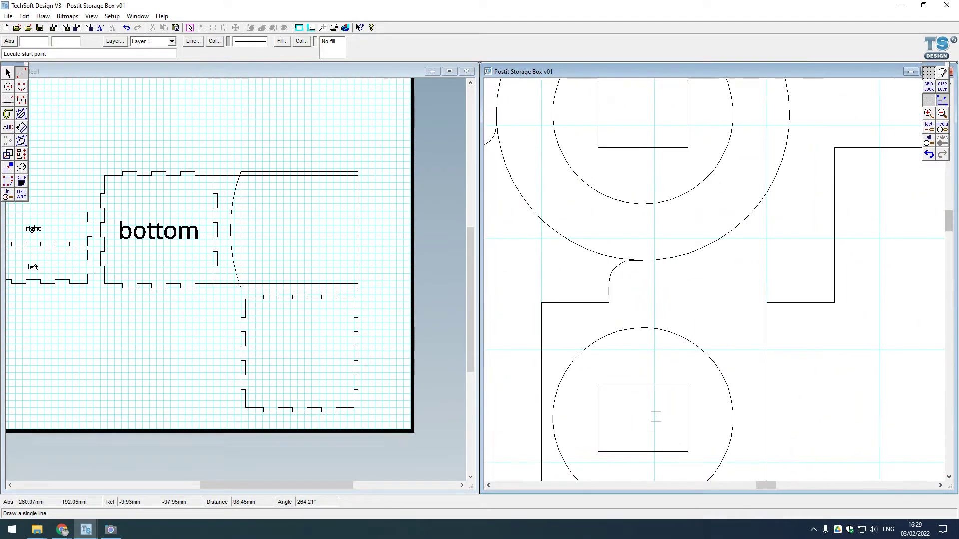
{"action": "scroll", "coordinate": [655, 416], "scroll_direction": "down", "scroll_amount": 3}
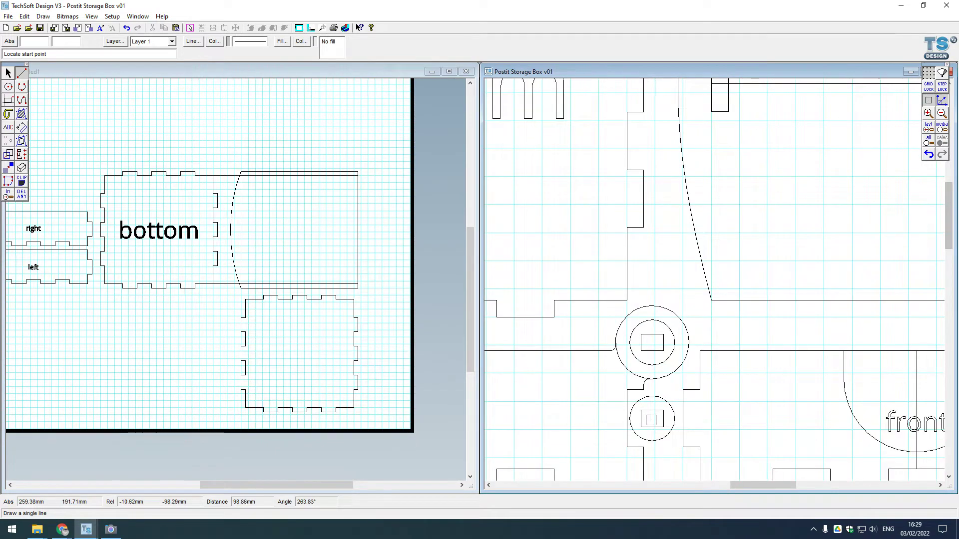
{"action": "scroll", "coordinate": [651, 423], "scroll_direction": "down", "scroll_amount": 2}
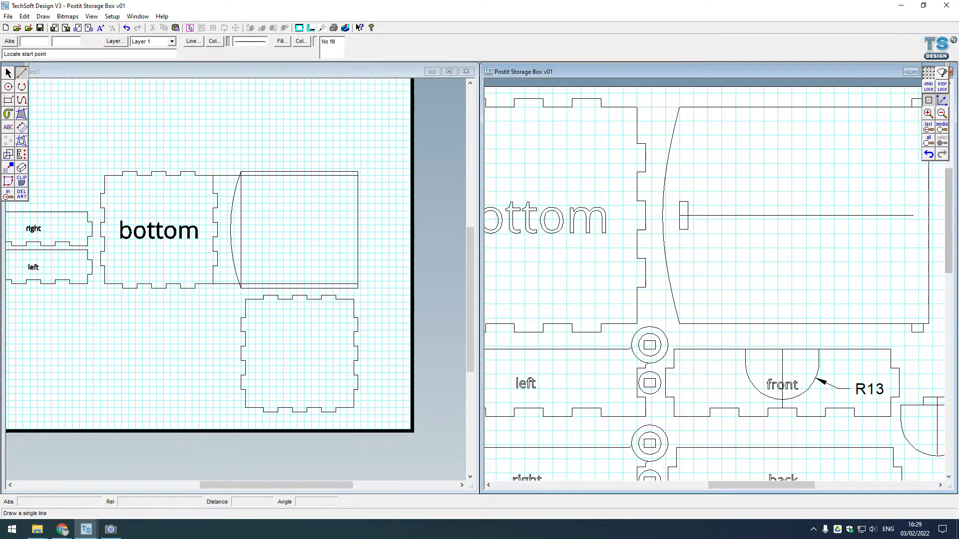
{"action": "left_click", "coordinate": [395, 69]}
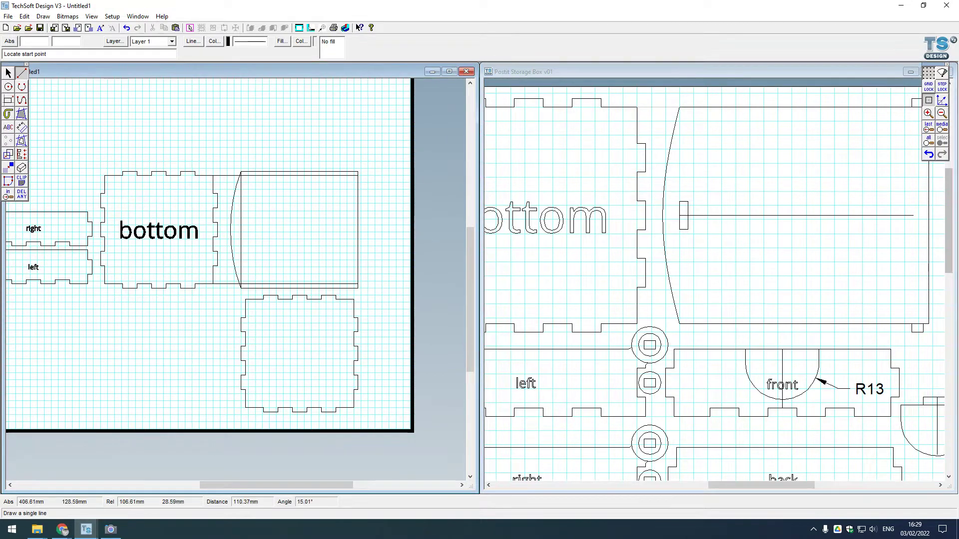
{"action": "left_click", "coordinate": [734, 70]}
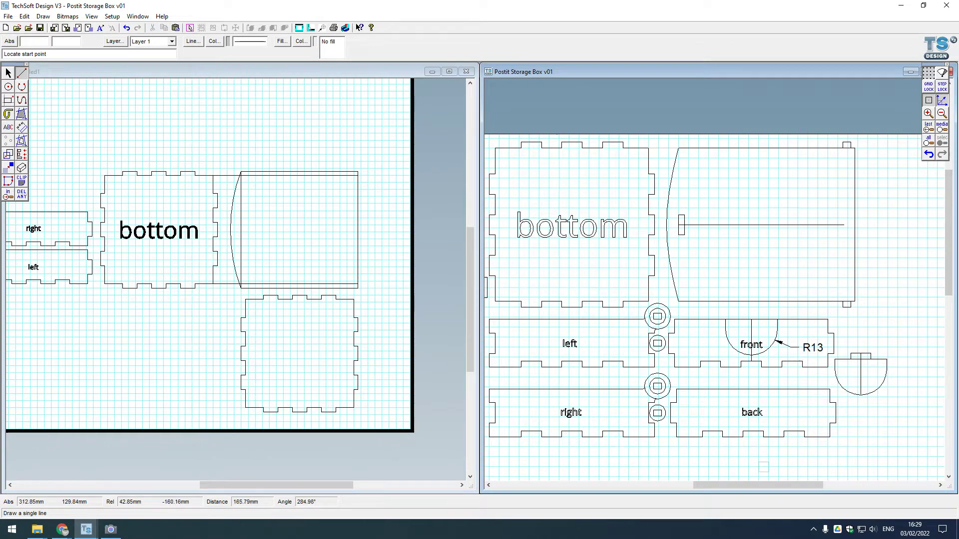
{"action": "left_click_drag", "start_coordinate": [765, 487], "coordinate": [756, 490]}
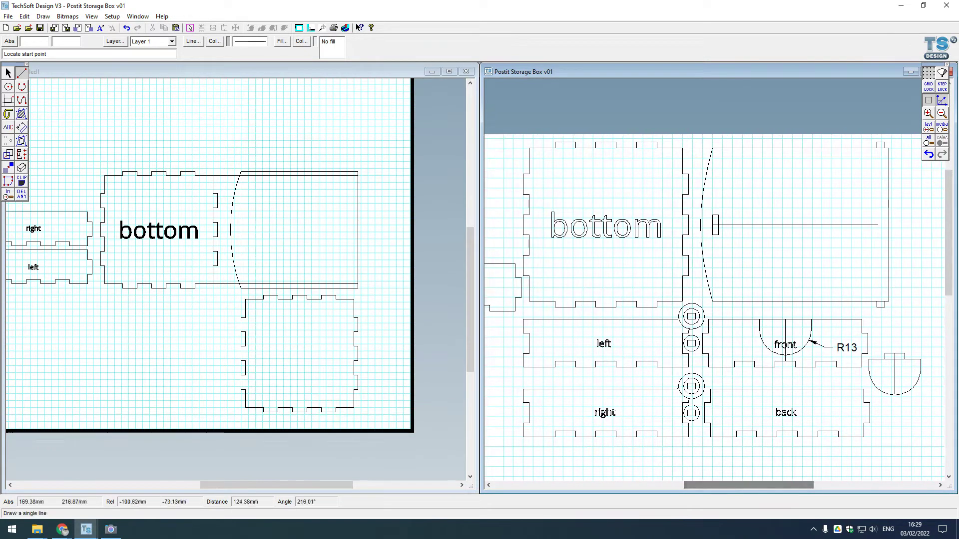
In the Untitled1 drawing, toggle the grid lock and move the curved-front lid outline to the empty area above the right panel
{"action": "left_click", "coordinate": [359, 77]}
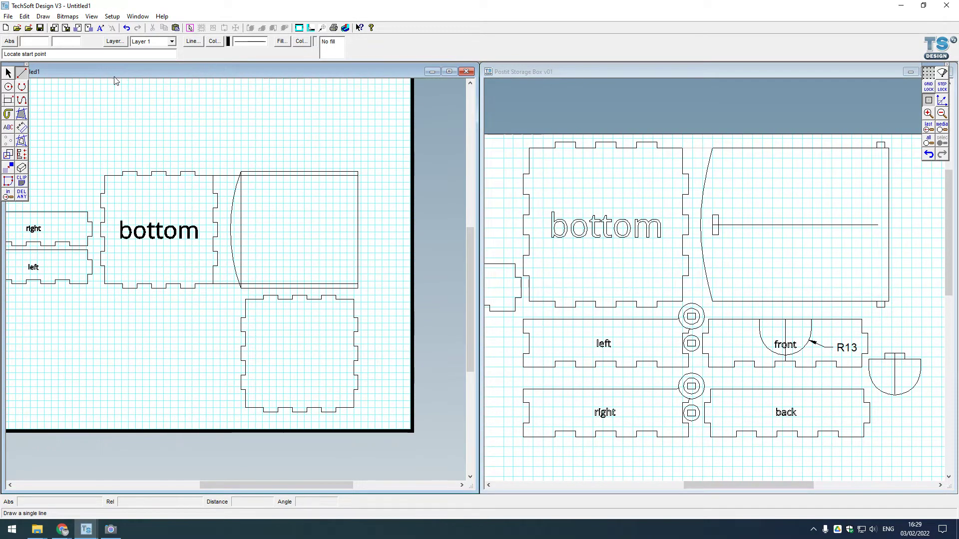
{"action": "scroll", "coordinate": [288, 260], "scroll_direction": "down", "scroll_amount": 1}
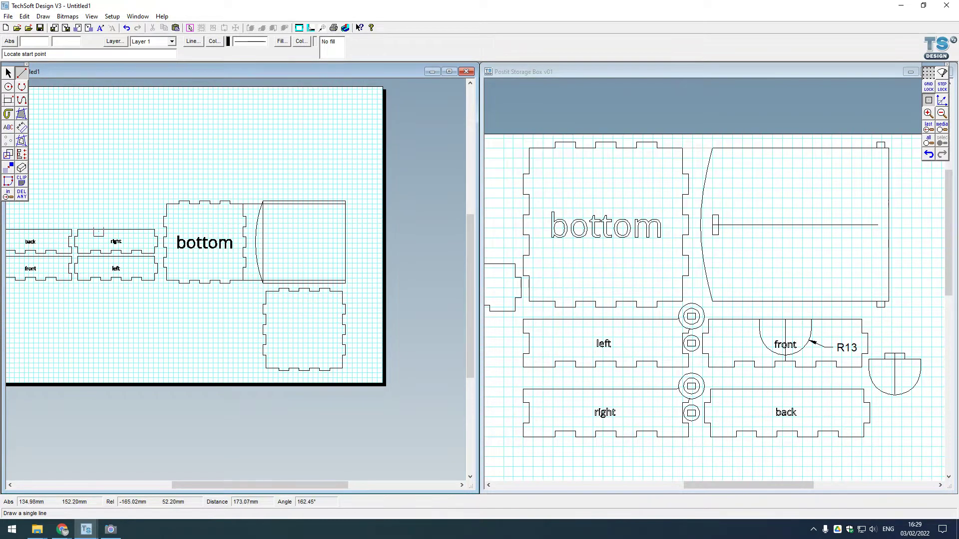
{"action": "scroll", "coordinate": [71, 224], "scroll_direction": "up", "scroll_amount": 1}
{"action": "left_click", "coordinate": [8, 73]}
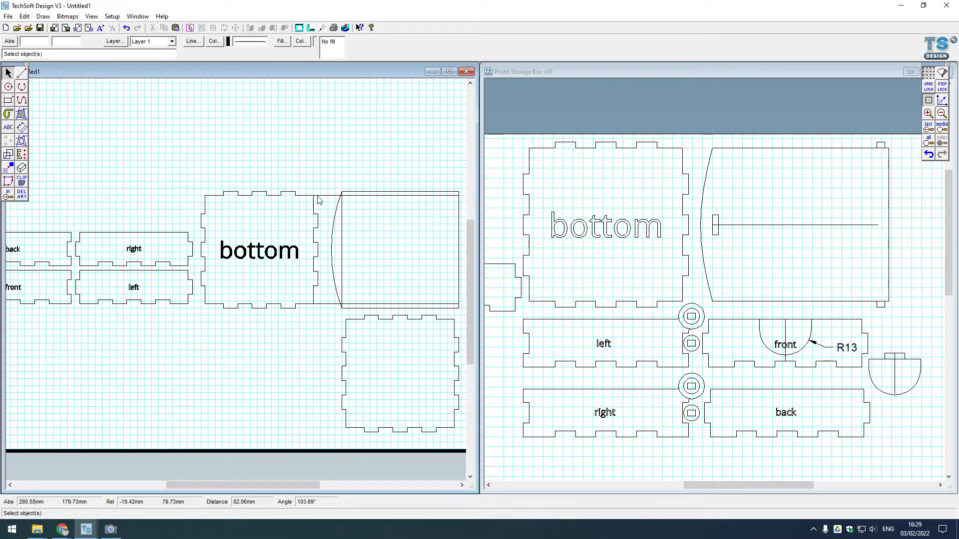
{"action": "left_click_drag", "start_coordinate": [325, 184], "coordinate": [464, 314]}
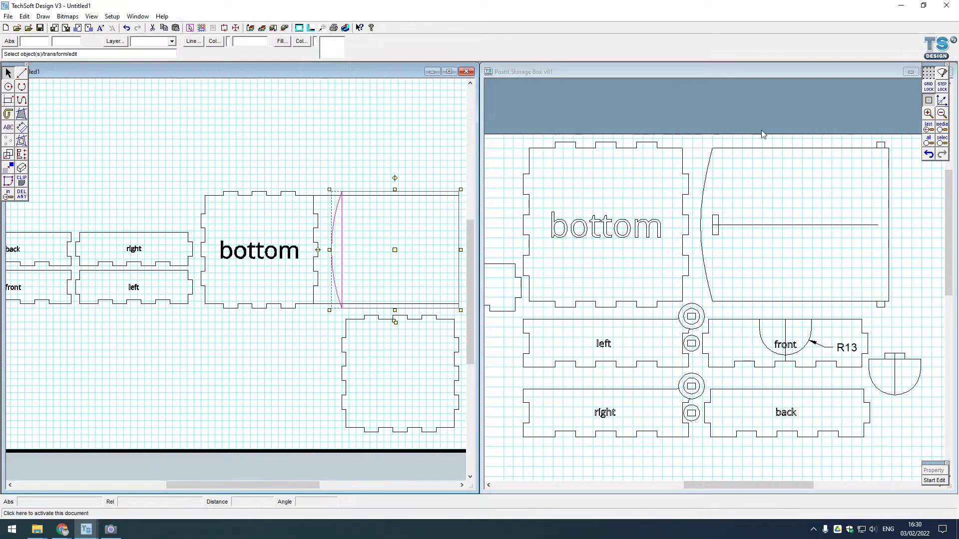
{"action": "left_click", "coordinate": [929, 91]}
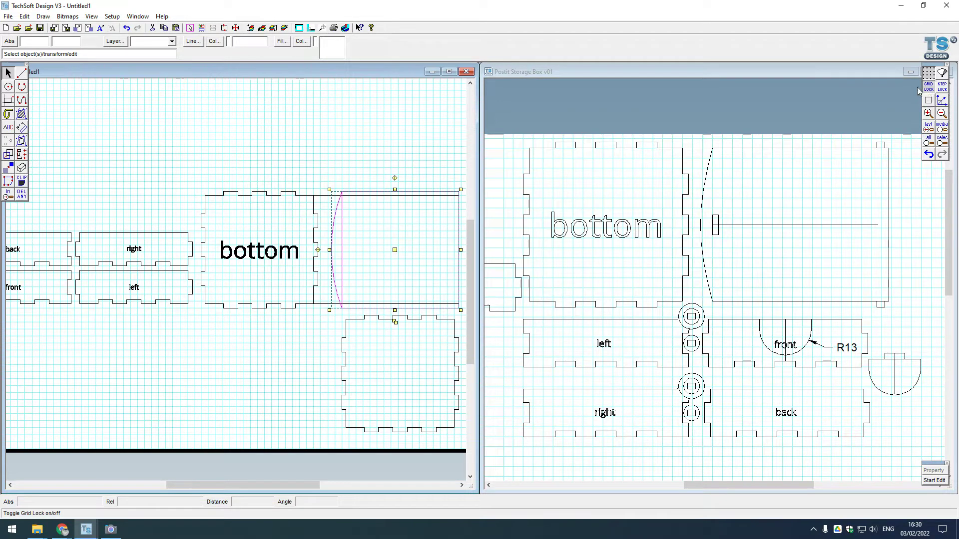
{"action": "left_click_drag", "start_coordinate": [395, 250], "coordinate": [128, 169]}
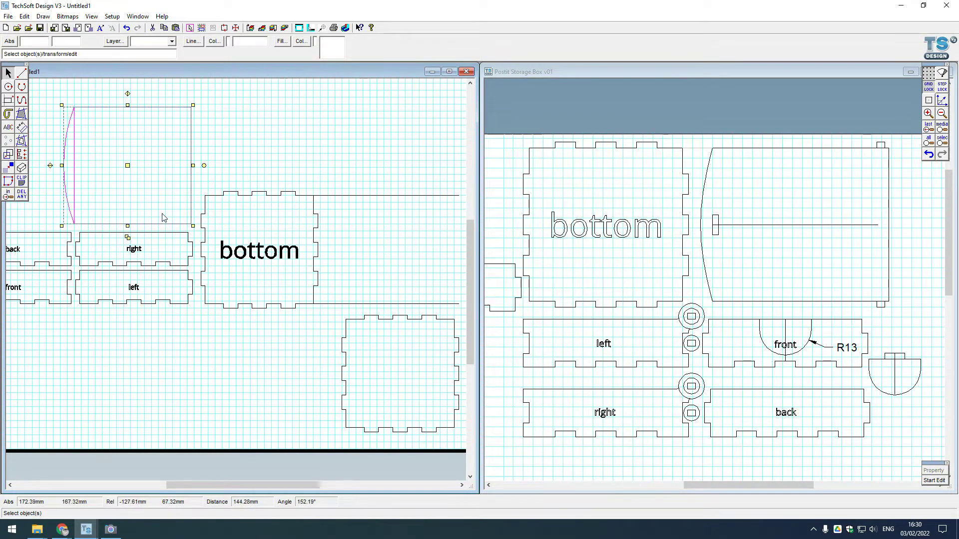
Move the back and front panels together horizontally towards the page's left edge, away from the right and left panels
{"action": "scroll", "coordinate": [253, 296], "scroll_direction": "down", "scroll_amount": 1}
{"action": "scroll", "coordinate": [103, 270], "scroll_direction": "up", "scroll_amount": 1}
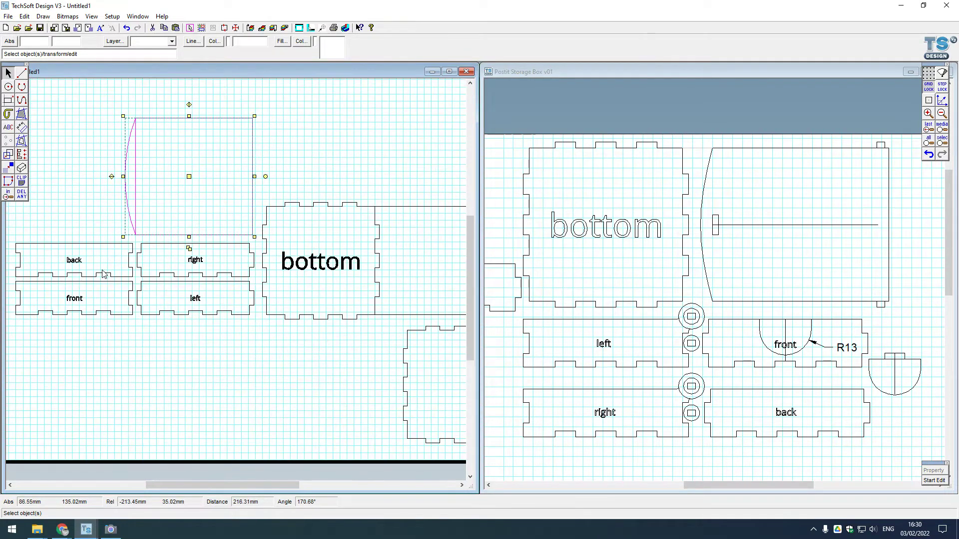
{"action": "left_click", "coordinate": [103, 273]}
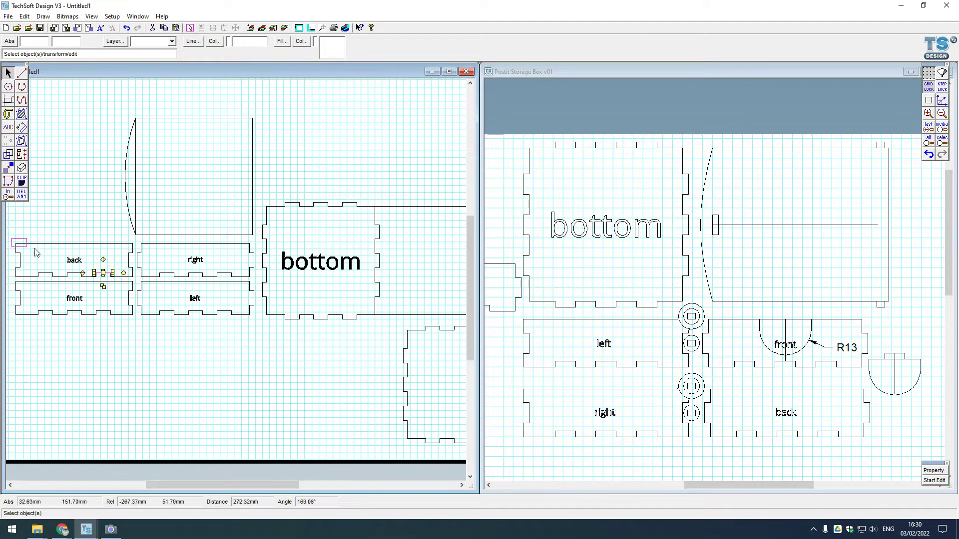
{"action": "left_click_drag", "start_coordinate": [12, 238], "coordinate": [135, 279]}
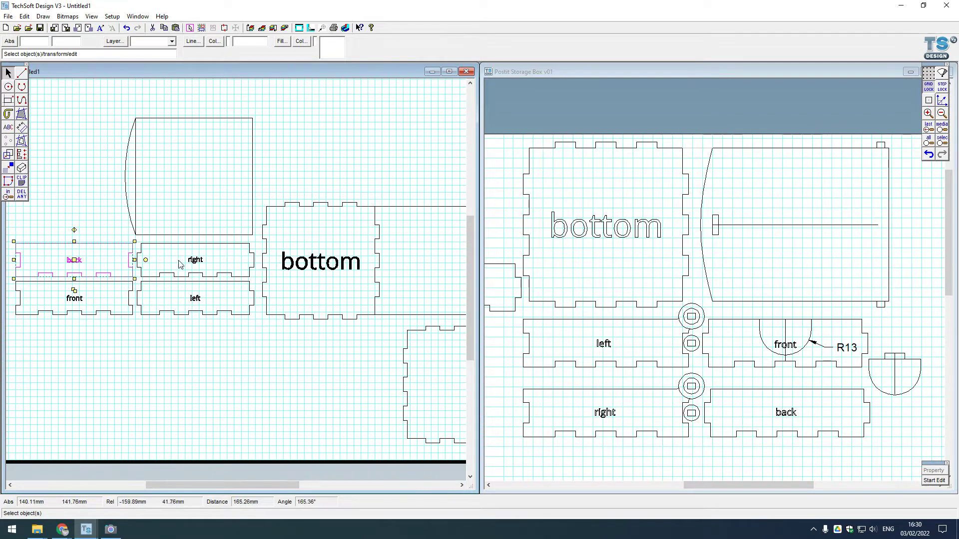
{"action": "scroll", "coordinate": [181, 264], "scroll_direction": "down", "scroll_amount": 1}
{"action": "left_click_drag", "start_coordinate": [44, 230], "coordinate": [150, 310]}
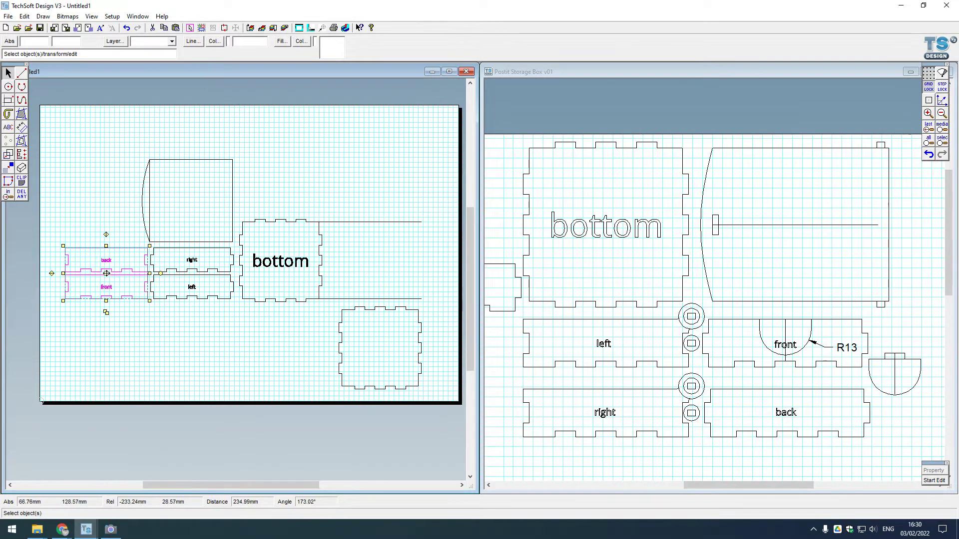
{"action": "left_click_drag", "start_coordinate": [106, 273], "coordinate": [86, 273]}
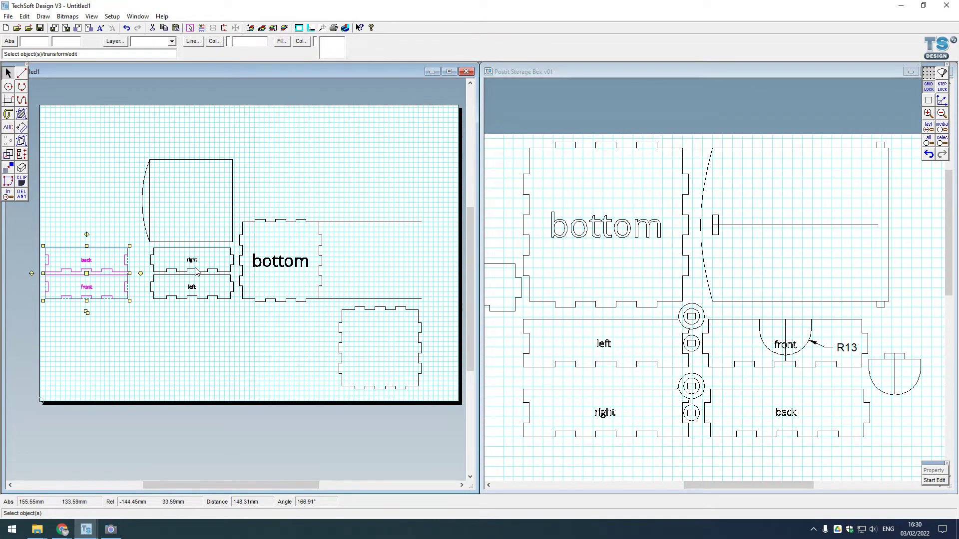
Combine the right panel's outline into a single path with Make Path, excluding its text label
{"action": "scroll", "coordinate": [196, 270], "scroll_direction": "up", "scroll_amount": 1}
{"action": "left_click_drag", "start_coordinate": [101, 228], "coordinate": [277, 283]}
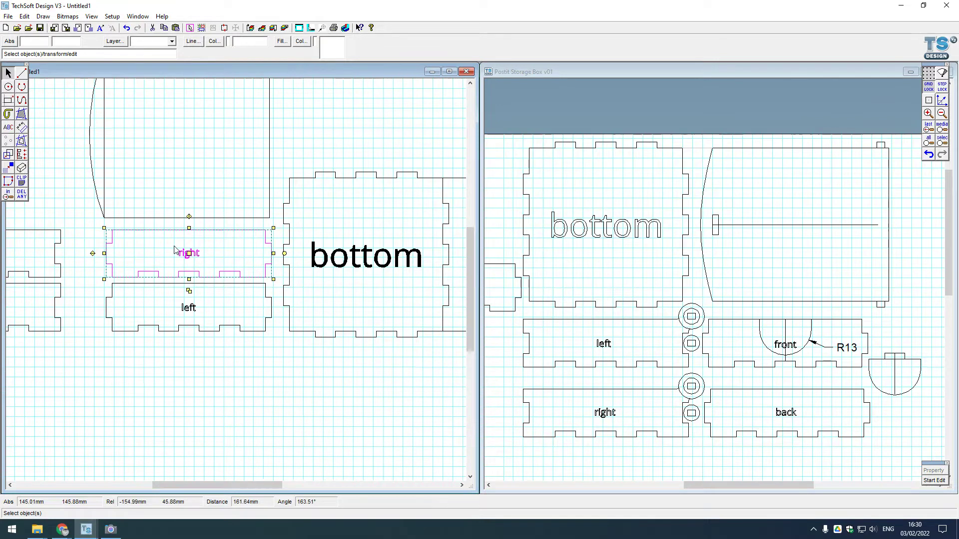
{"action": "left_click_drag", "start_coordinate": [175, 247], "coordinate": [208, 261], "text": "shift"}
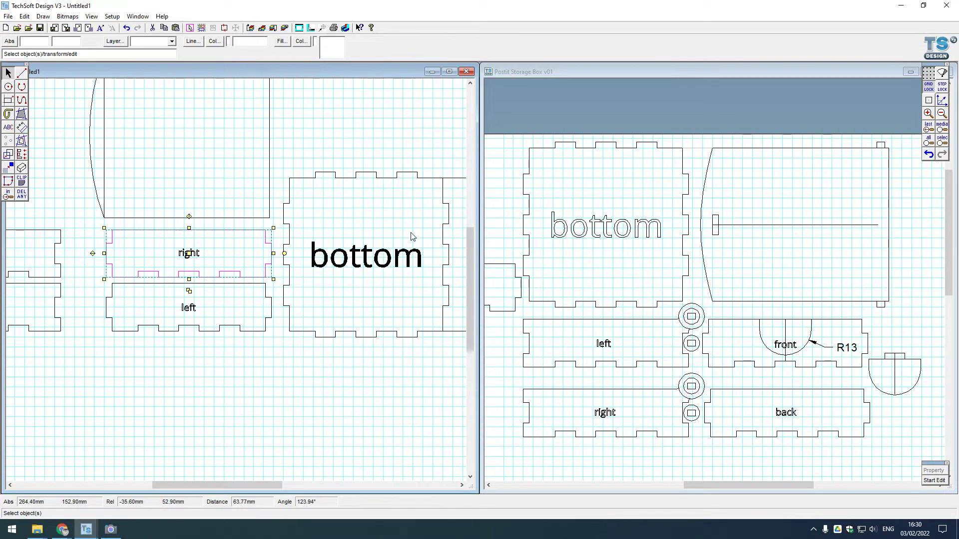
{"action": "key", "text": "ctrl+m"}
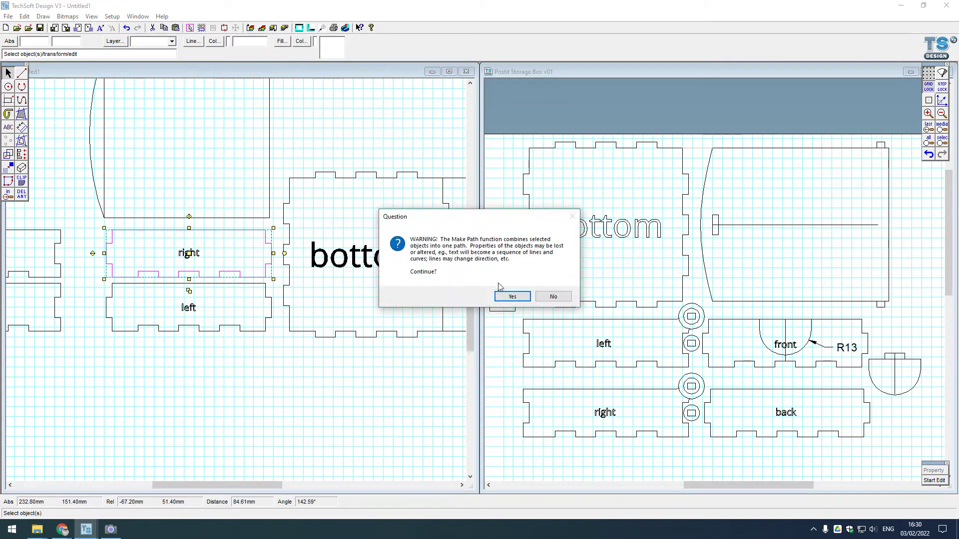
{"action": "left_click", "coordinate": [512, 296]}
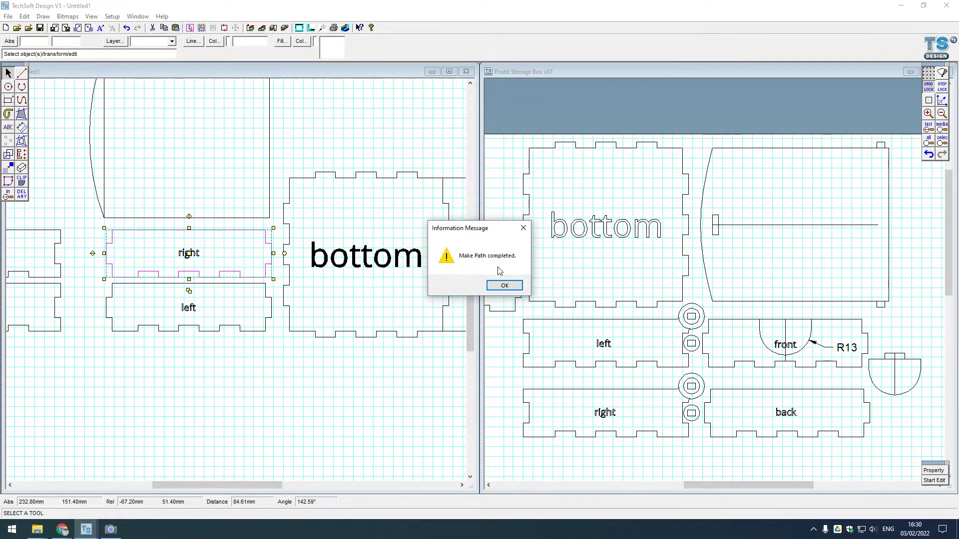
{"action": "left_click", "coordinate": [505, 287]}
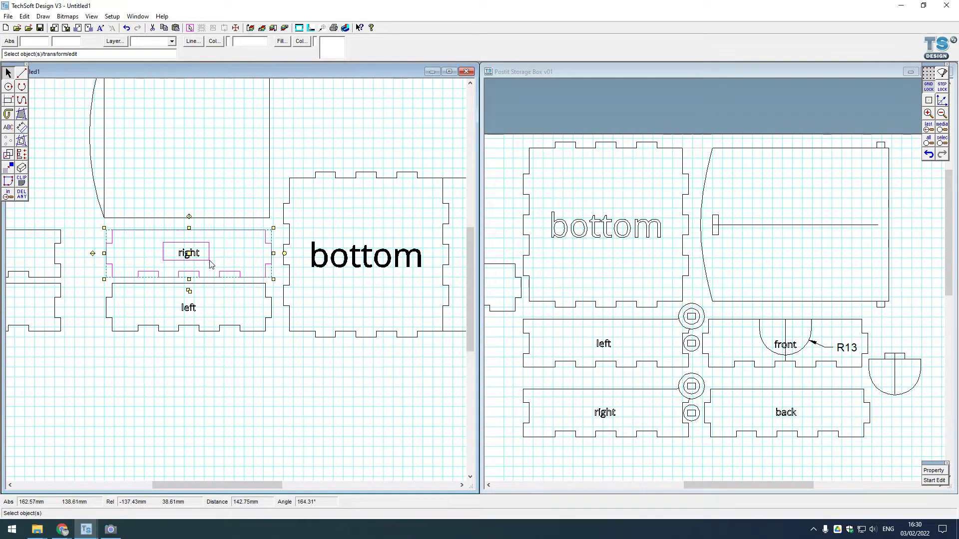
Convert the "right" label into a path with Make Path, and select it together with the panel outline
{"action": "left_click", "coordinate": [188, 252]}
{"action": "key", "text": "ctrl+m"}
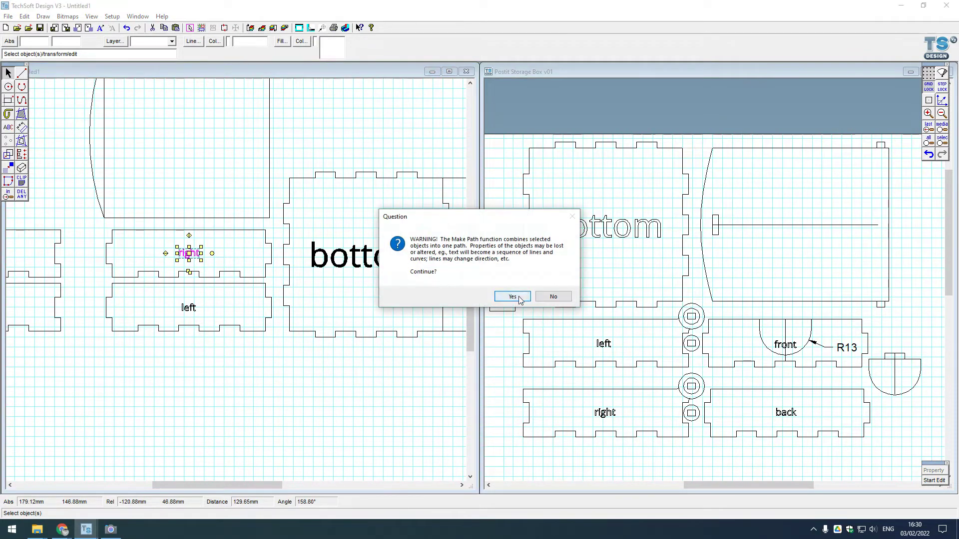
{"action": "left_click", "coordinate": [517, 298]}
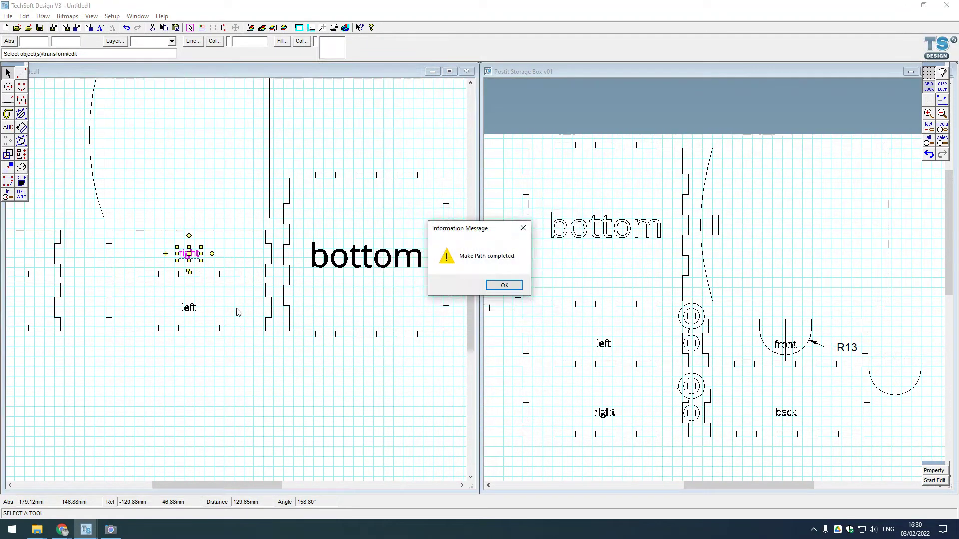
{"action": "left_click", "coordinate": [505, 286]}
{"action": "left_click", "coordinate": [128, 234]}
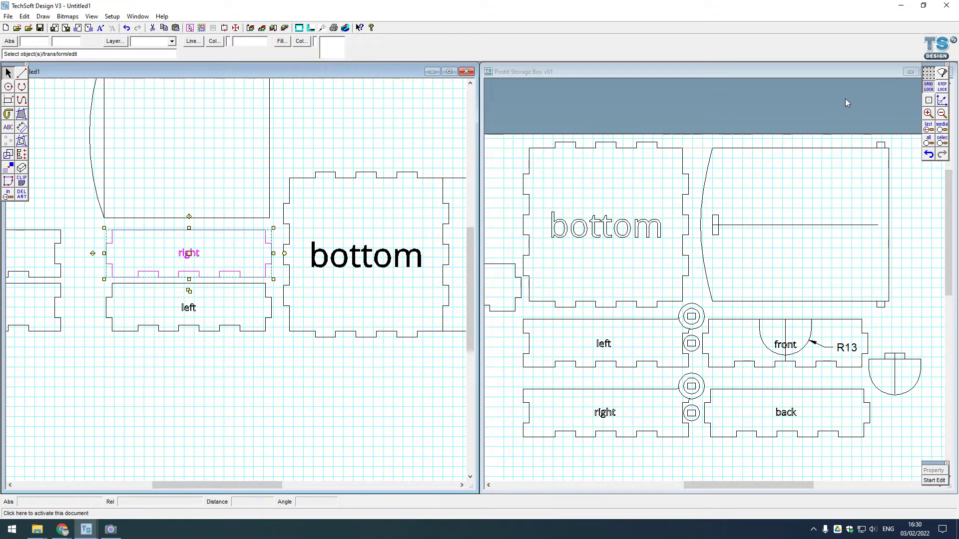
Move the right panel and its label slightly left so the panel's end lines up with the lid outline's straight right edge
{"action": "scroll", "coordinate": [142, 257], "scroll_direction": "up", "scroll_amount": 1}
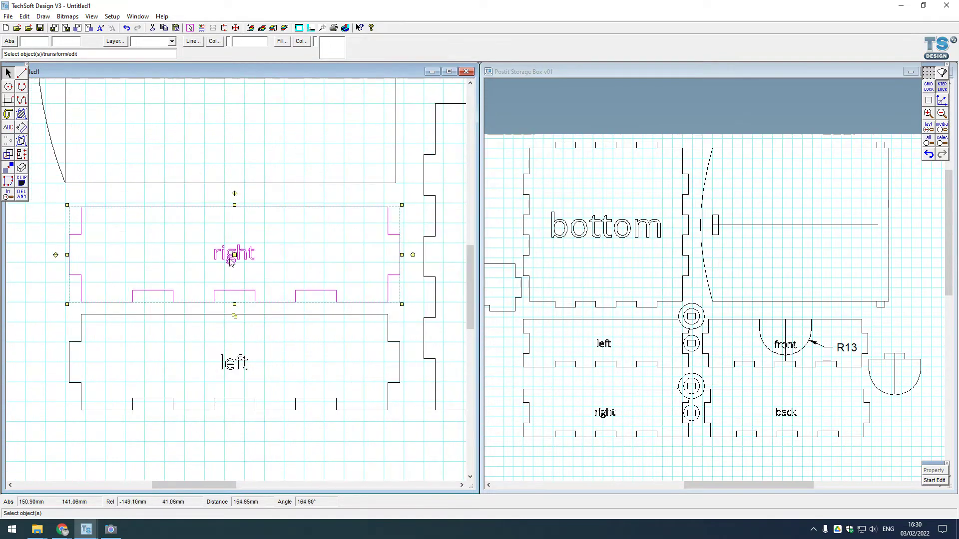
{"action": "left_click_drag", "start_coordinate": [236, 255], "coordinate": [229, 254]}
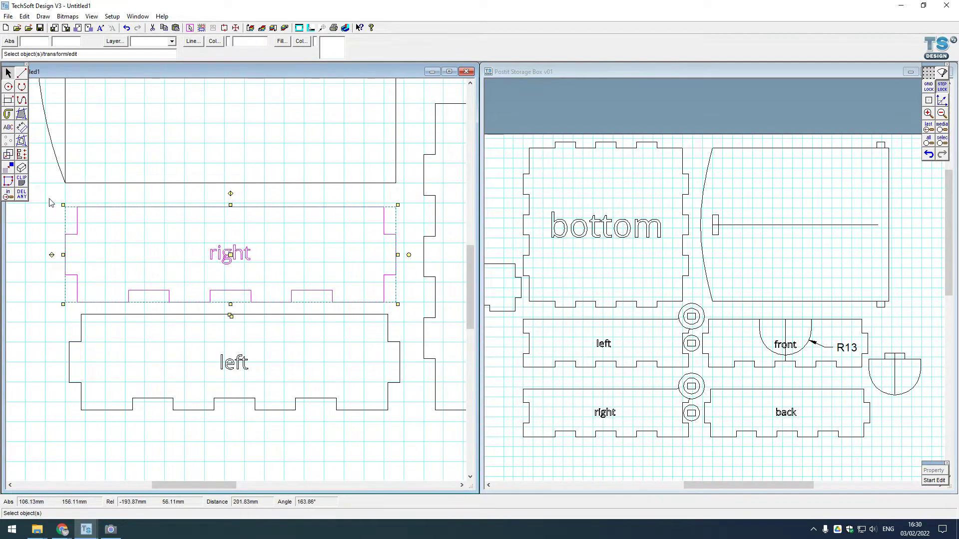
{"action": "left_click", "coordinate": [265, 146]}
Move the left panel with its label to the space directly below the front panel
{"action": "scroll", "coordinate": [166, 310], "scroll_direction": "down", "scroll_amount": 2}
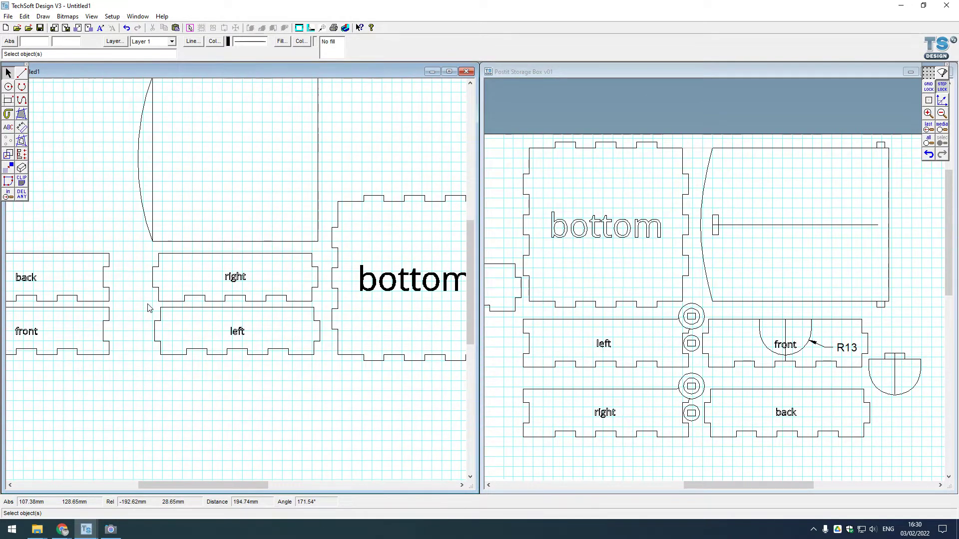
{"action": "left_click_drag", "start_coordinate": [148, 307], "coordinate": [328, 380]}
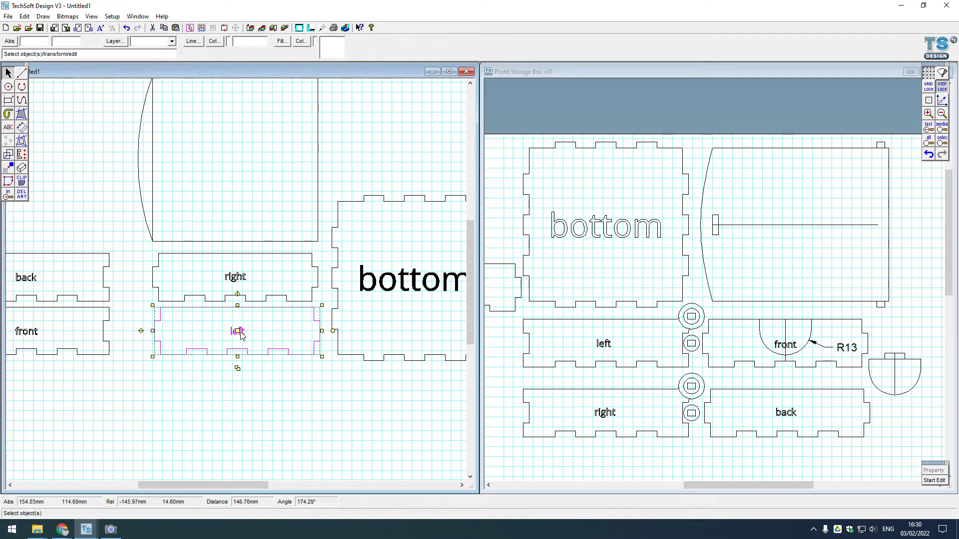
{"action": "left_click_drag", "start_coordinate": [237, 331], "coordinate": [79, 390]}
{"action": "scroll", "coordinate": [167, 398], "scroll_direction": "down", "scroll_amount": 1}
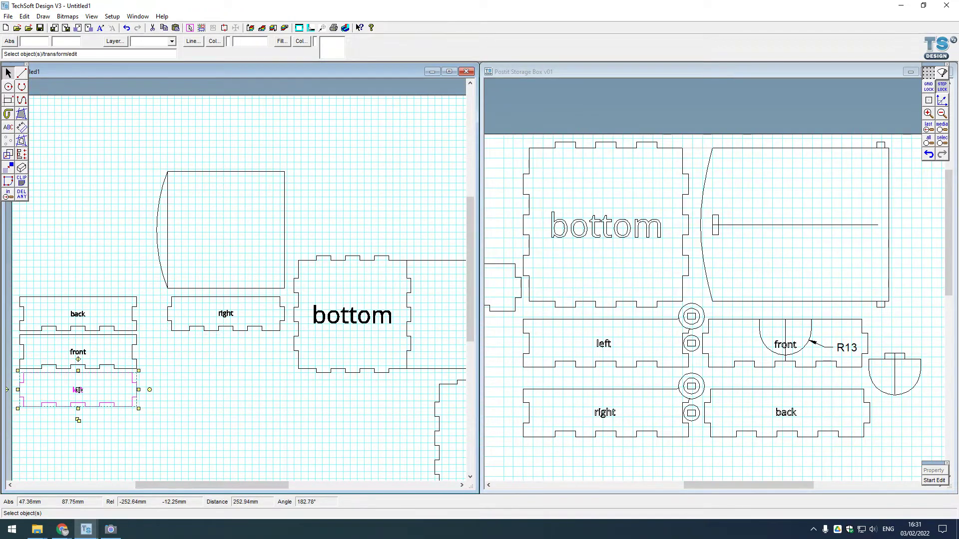
{"action": "left_click", "coordinate": [257, 396]}
Move the lid outline and the right panel together horizontally, away from the bottom panel towards the back and front panels
{"action": "scroll", "coordinate": [250, 283], "scroll_direction": "up", "scroll_amount": 1}
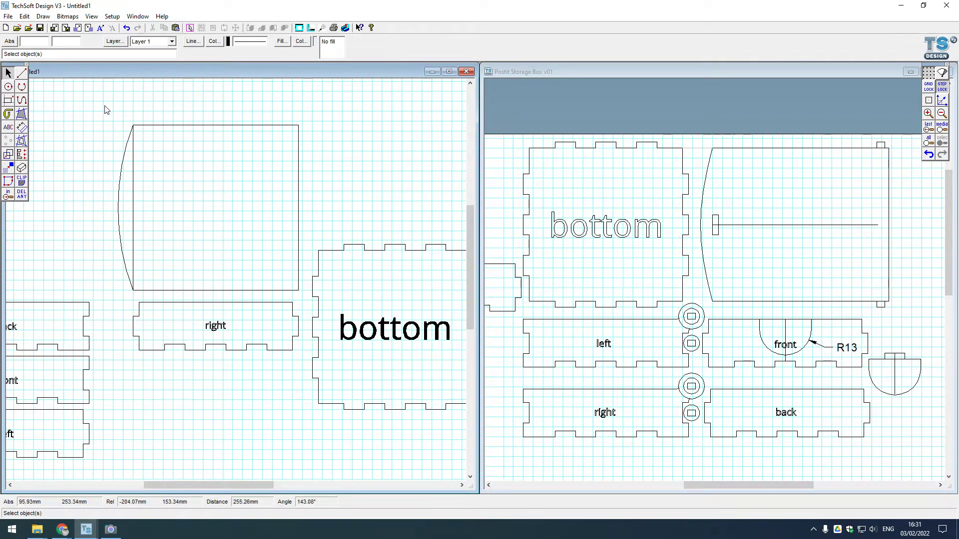
{"action": "left_click_drag", "start_coordinate": [105, 110], "coordinate": [310, 368]}
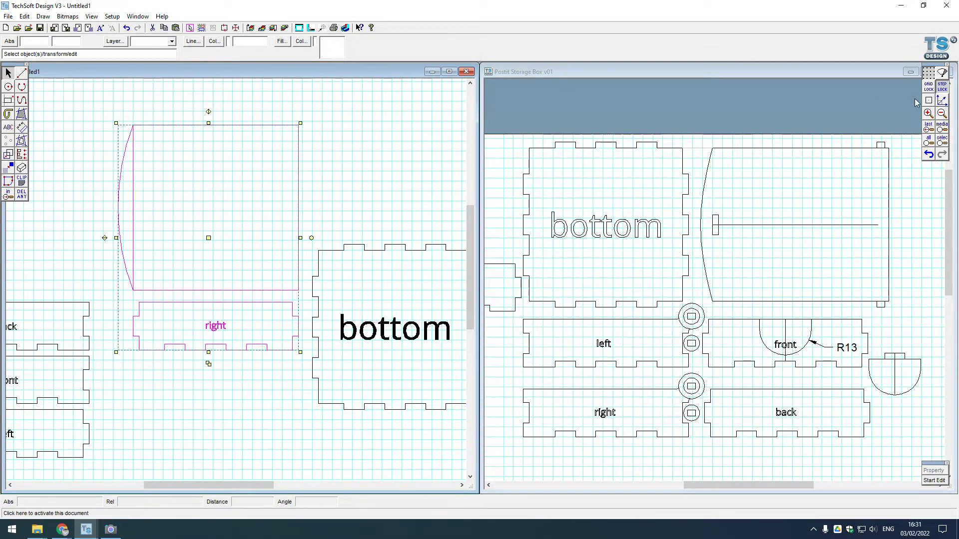
{"action": "left_click_drag", "start_coordinate": [207, 239], "coordinate": [187, 238]}
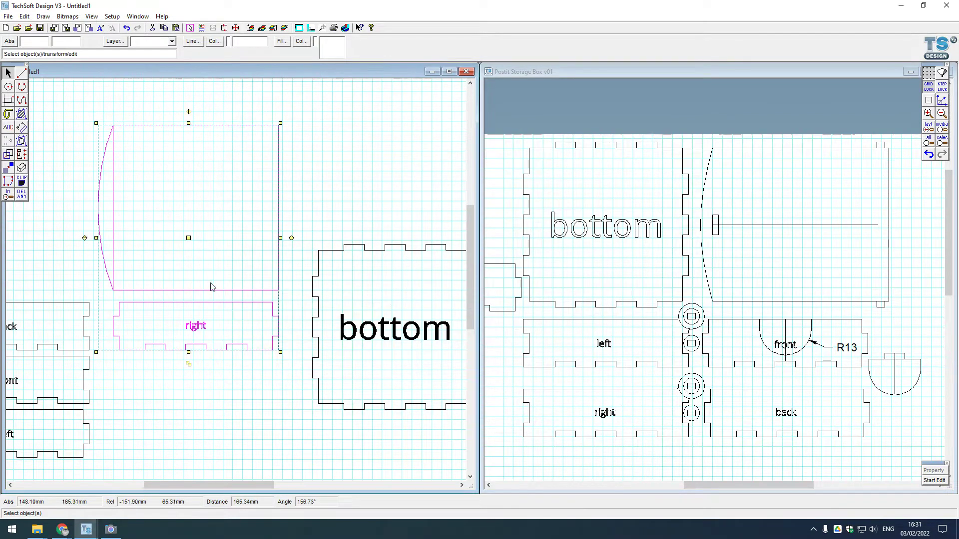
{"action": "left_click", "coordinate": [254, 375]}
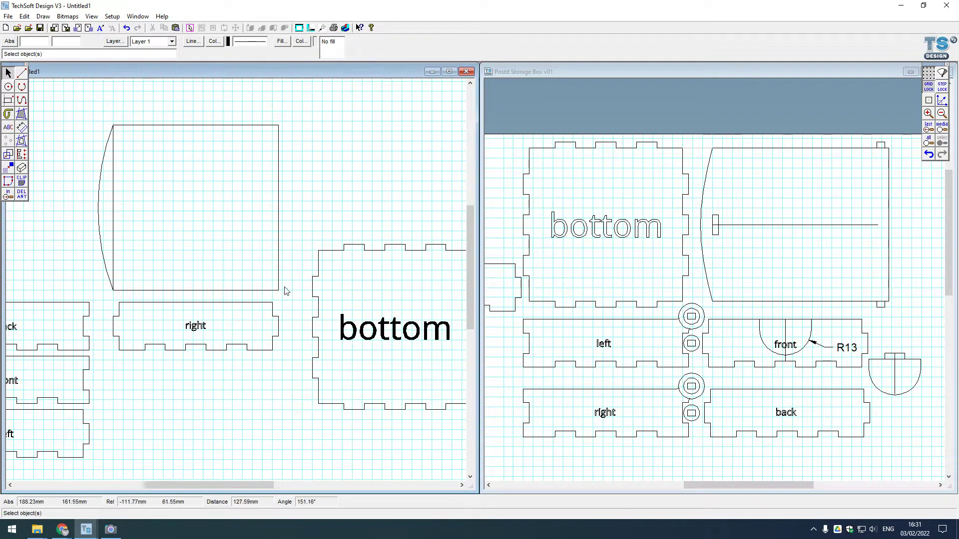
Align the right panel's outline to the grid, one grid square below the lid outline and level with its end
{"action": "scroll", "coordinate": [287, 300], "scroll_direction": "up", "scroll_amount": 2}
{"action": "scroll", "coordinate": [288, 302], "scroll_direction": "down", "scroll_amount": 1}
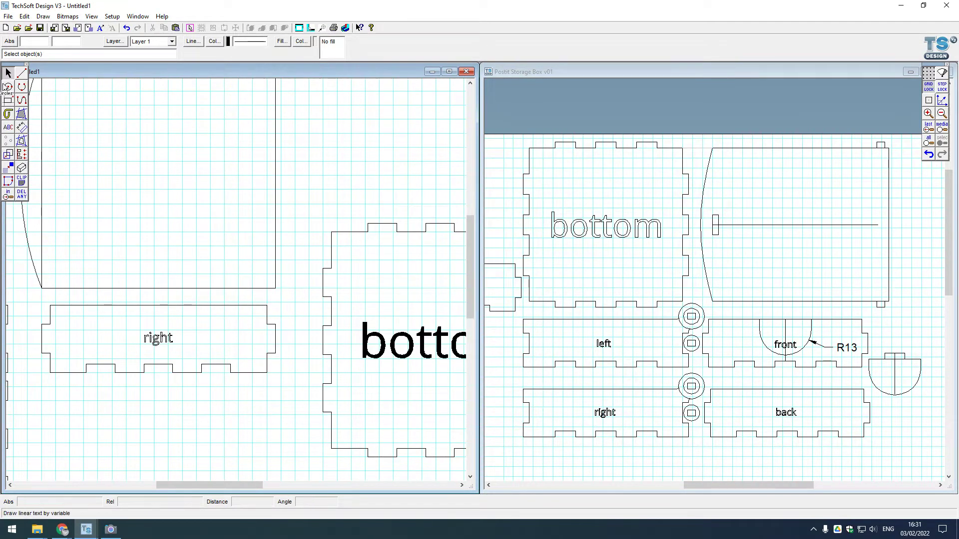
{"action": "left_click", "coordinate": [207, 305]}
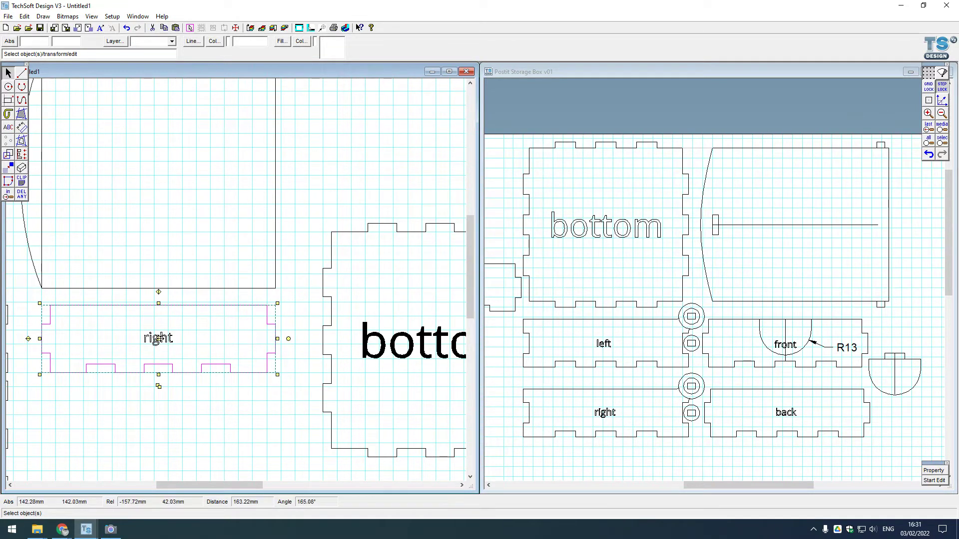
{"action": "scroll", "coordinate": [274, 299], "scroll_direction": "up", "scroll_amount": 1}
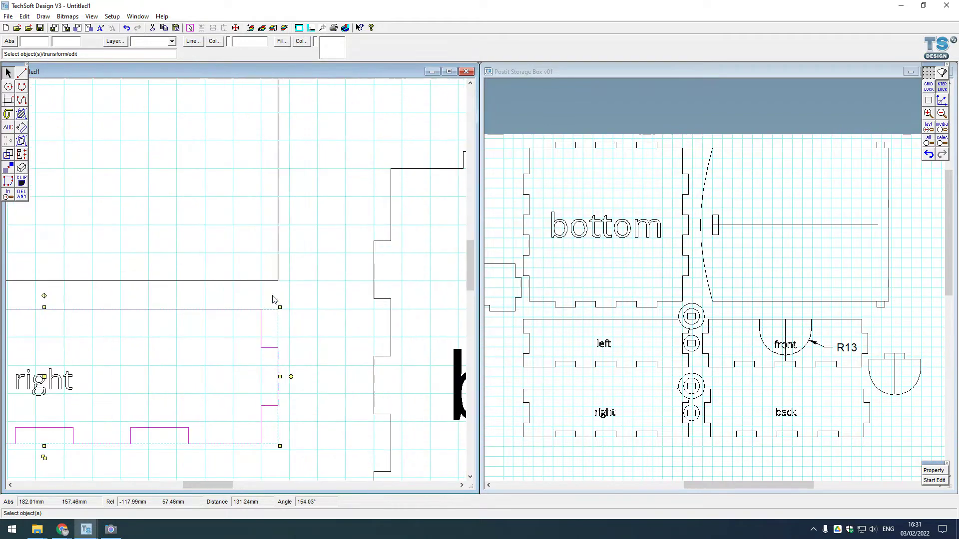
{"action": "scroll", "coordinate": [274, 299], "scroll_direction": "up", "scroll_amount": 1}
{"action": "scroll", "coordinate": [180, 327], "scroll_direction": "up", "scroll_amount": 1}
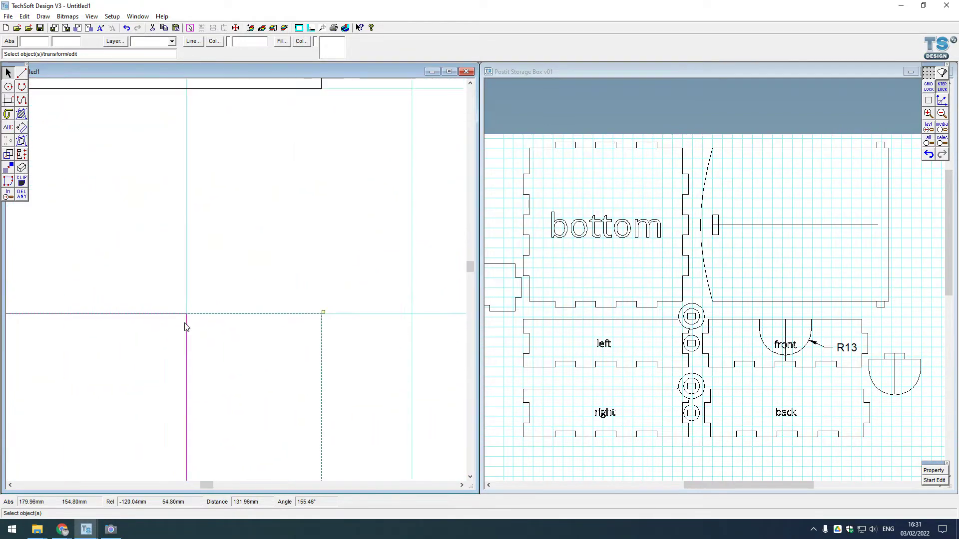
{"action": "scroll", "coordinate": [186, 327], "scroll_direction": "down", "scroll_amount": 4}
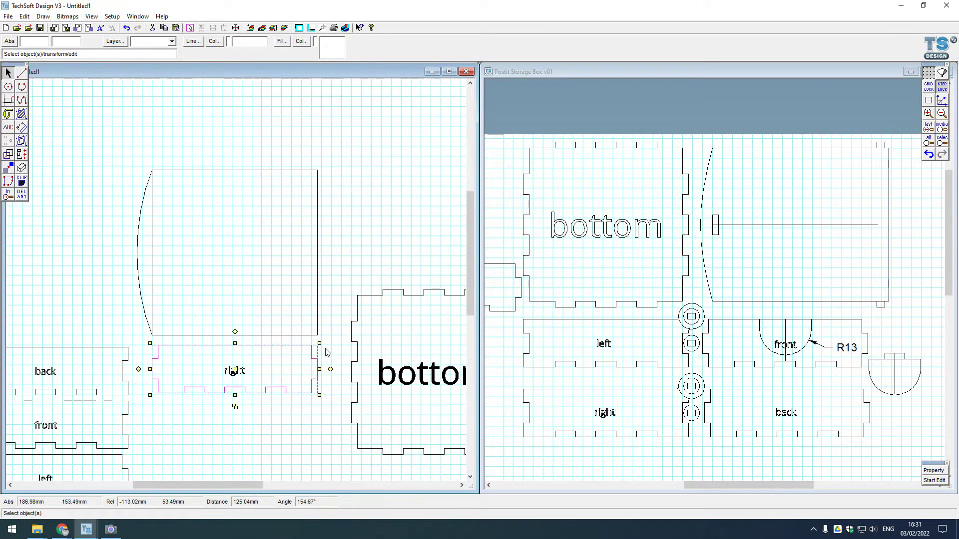
{"action": "scroll", "coordinate": [325, 352], "scroll_direction": "up", "scroll_amount": 1}
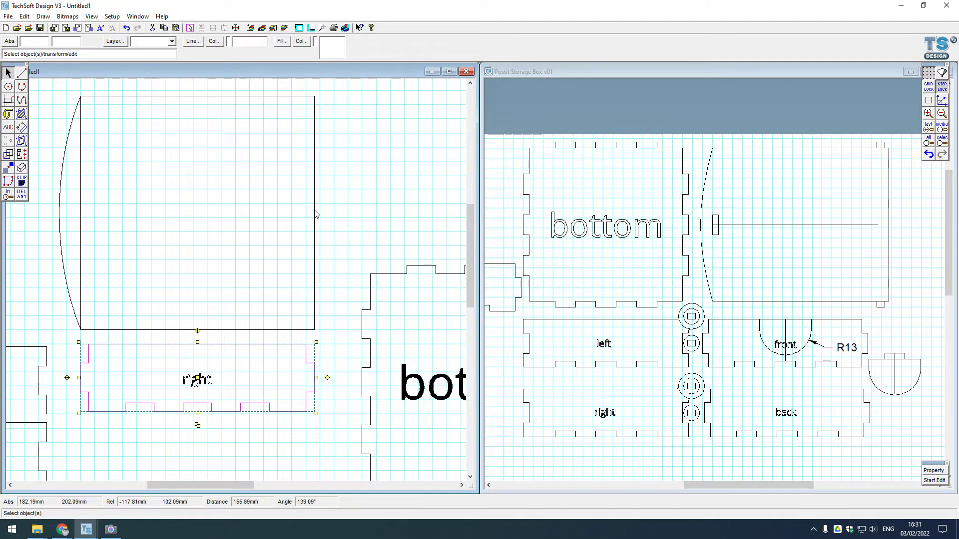
{"action": "left_click", "coordinate": [344, 211]}
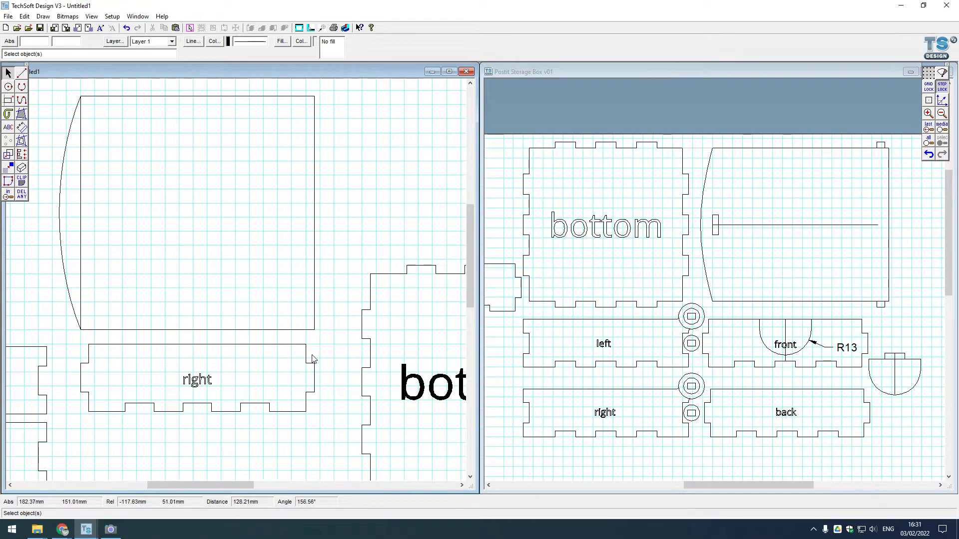
Move the right panel together with its label straight down by 5 mm to widen the gap below the lid outline
{"action": "scroll", "coordinate": [309, 344], "scroll_direction": "up", "scroll_amount": 1}
{"action": "scroll", "coordinate": [327, 408], "scroll_direction": "down", "scroll_amount": 1}
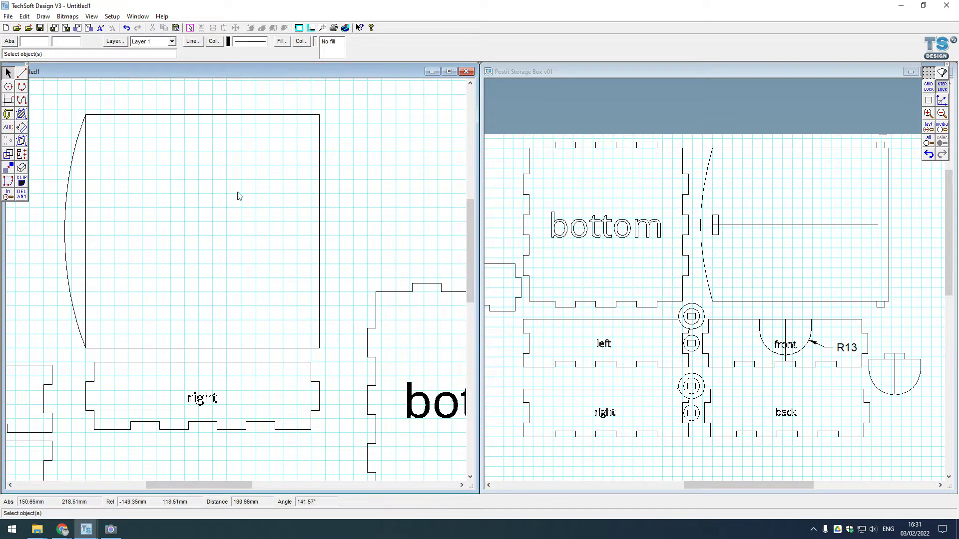
{"action": "left_click", "coordinate": [127, 373]}
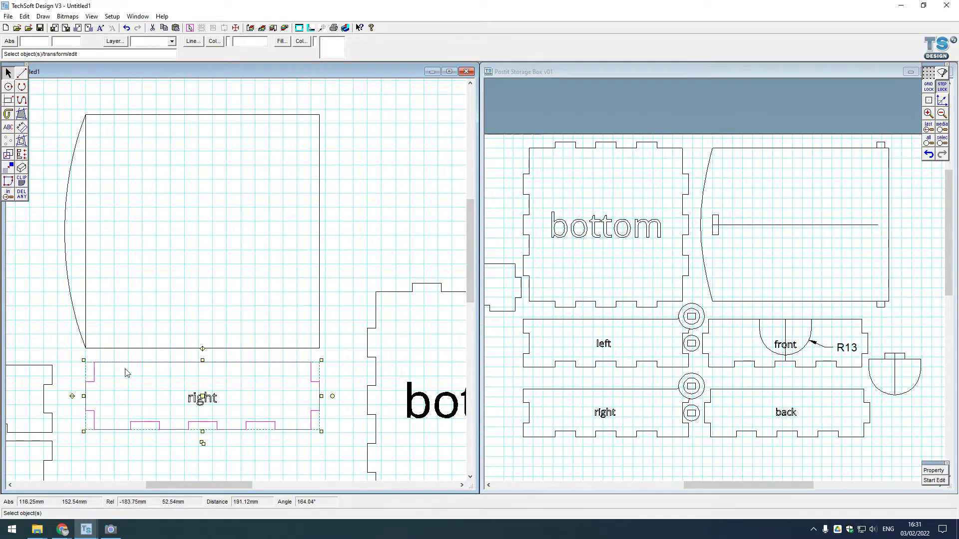
{"action": "left_click_drag", "start_coordinate": [61, 353], "coordinate": [331, 454]}
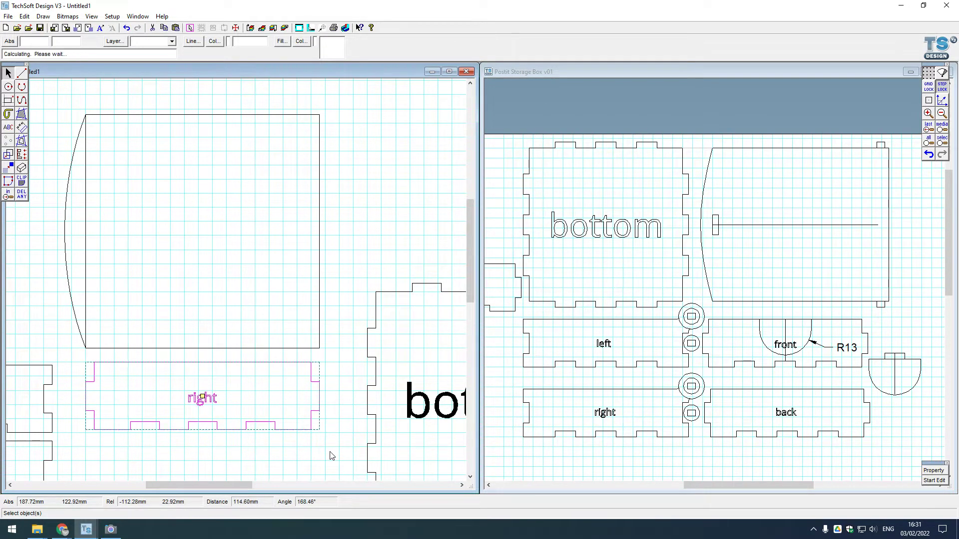
{"action": "left_click_drag", "start_coordinate": [202, 395], "coordinate": [202, 410]}
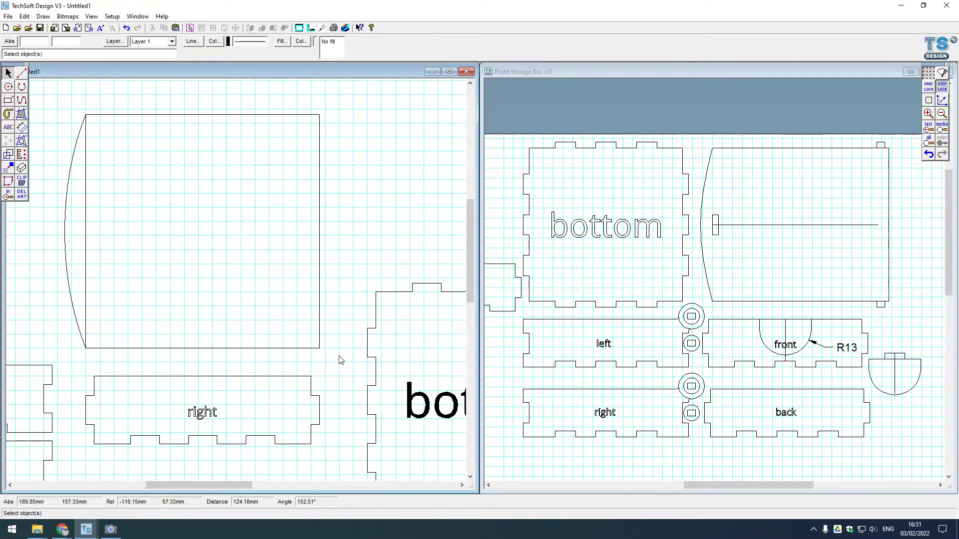
Draw an 83 mm by 3 mm rectangle directly along the top of the right panel as the closed lid's edge view
{"action": "left_click", "coordinate": [8, 100]}
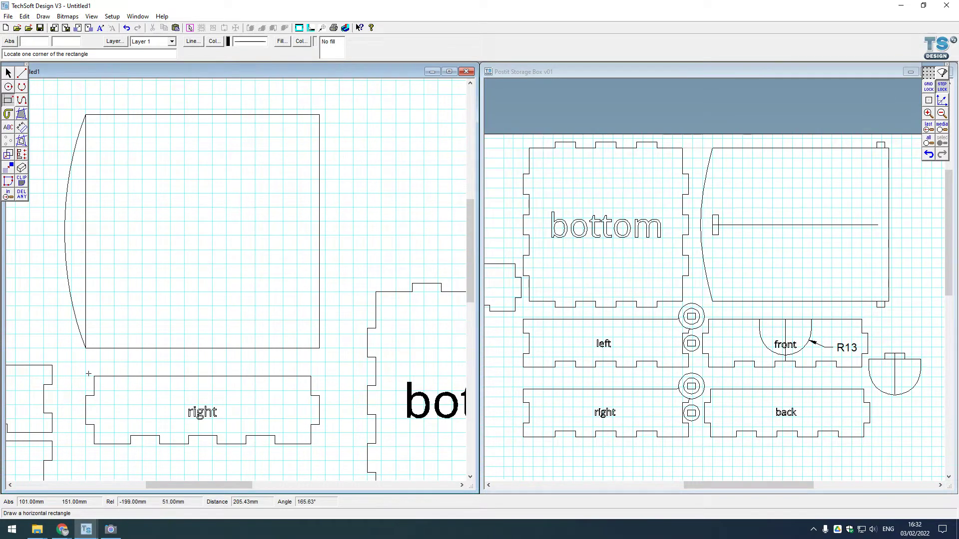
{"action": "scroll", "coordinate": [88, 373], "scroll_direction": "up", "scroll_amount": 1}
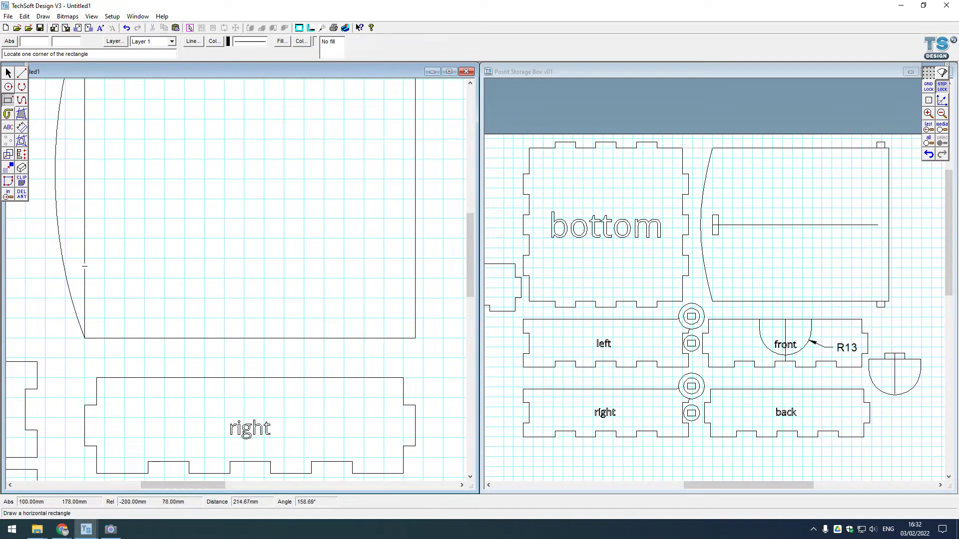
{"action": "left_click", "coordinate": [84, 377]}
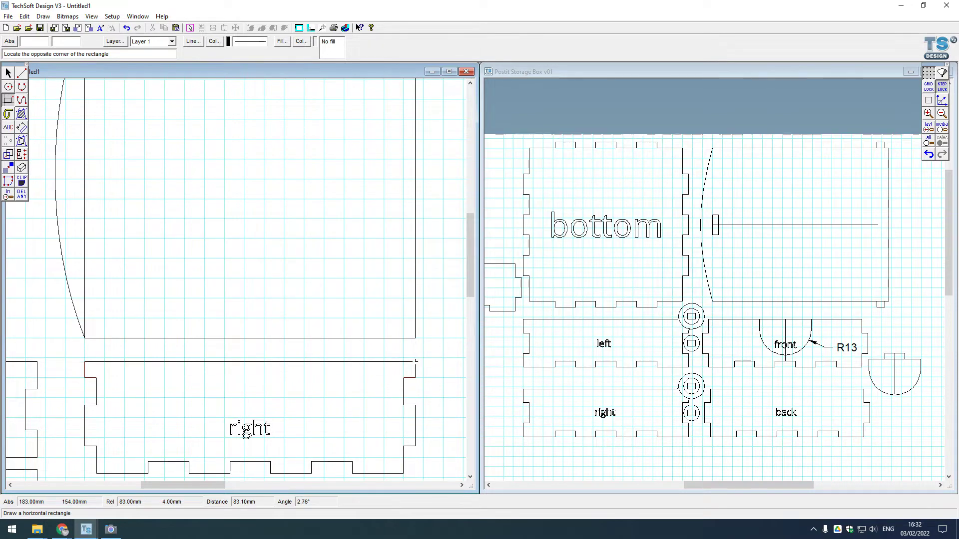
{"action": "left_click", "coordinate": [415, 366]}
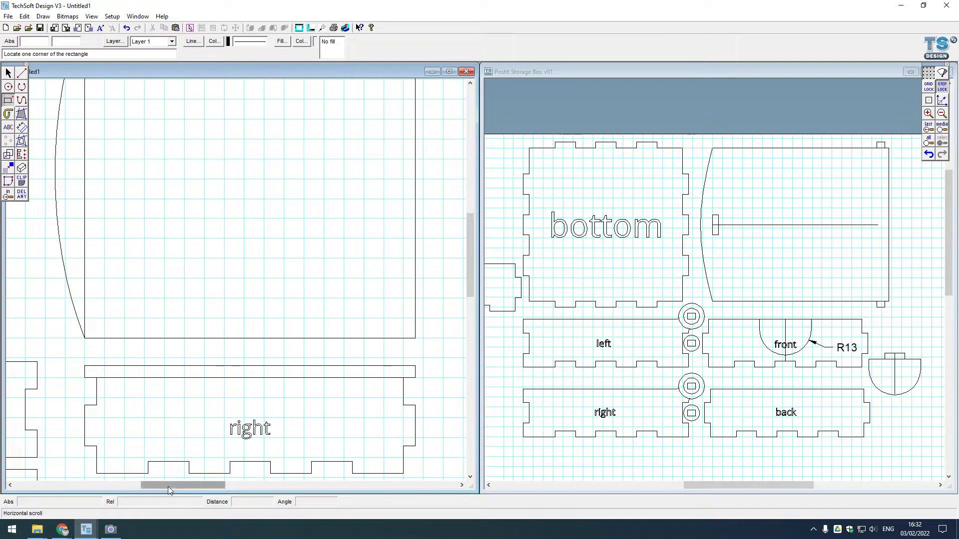
Make a repeat copy of the thin lid rectangle, rotated 90 degrees clockwise about its lower right corner so it stands upright
{"action": "left_click_drag", "start_coordinate": [169, 486], "coordinate": [174, 488]}
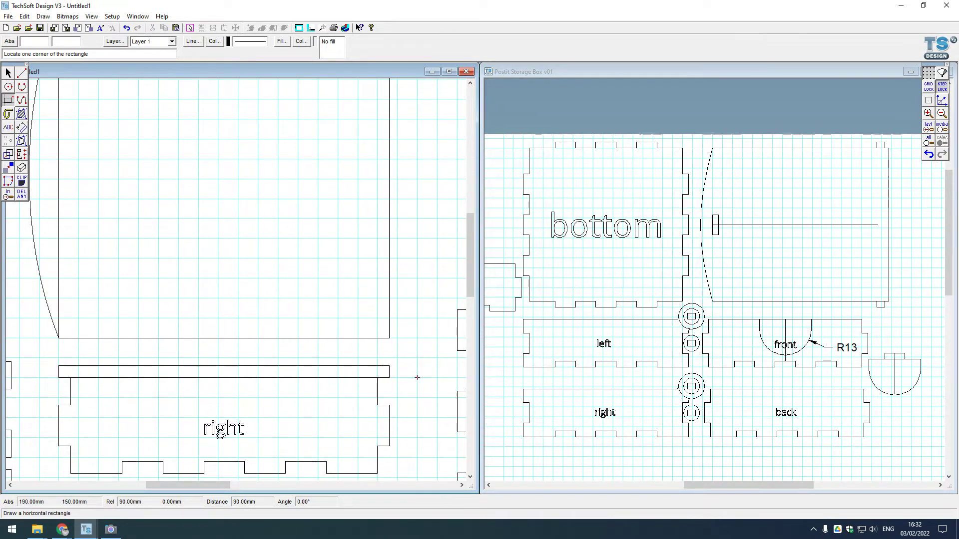
{"action": "left_click", "coordinate": [7, 73]}
{"action": "left_click", "coordinate": [235, 371]}
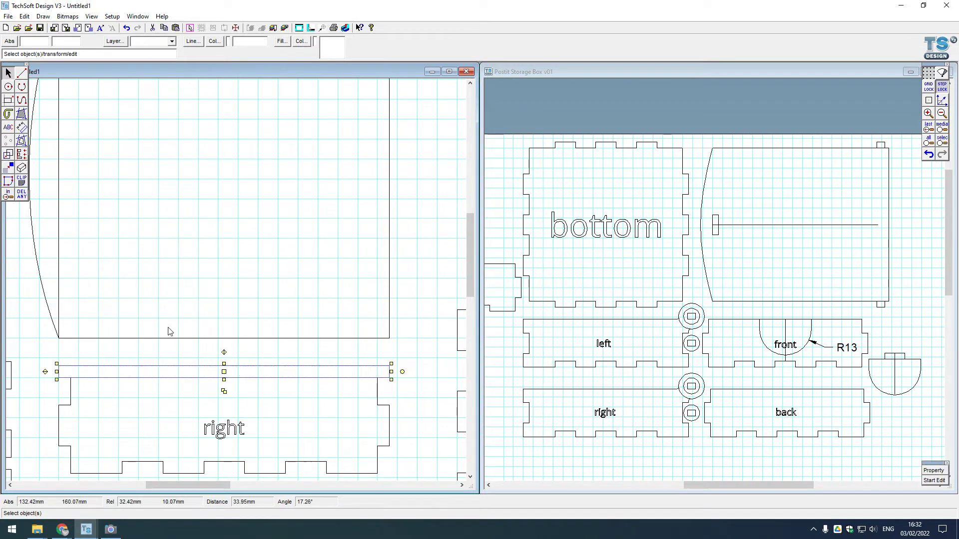
{"action": "left_click", "coordinate": [9, 156]}
{"action": "double_click", "coordinate": [36, 155]}
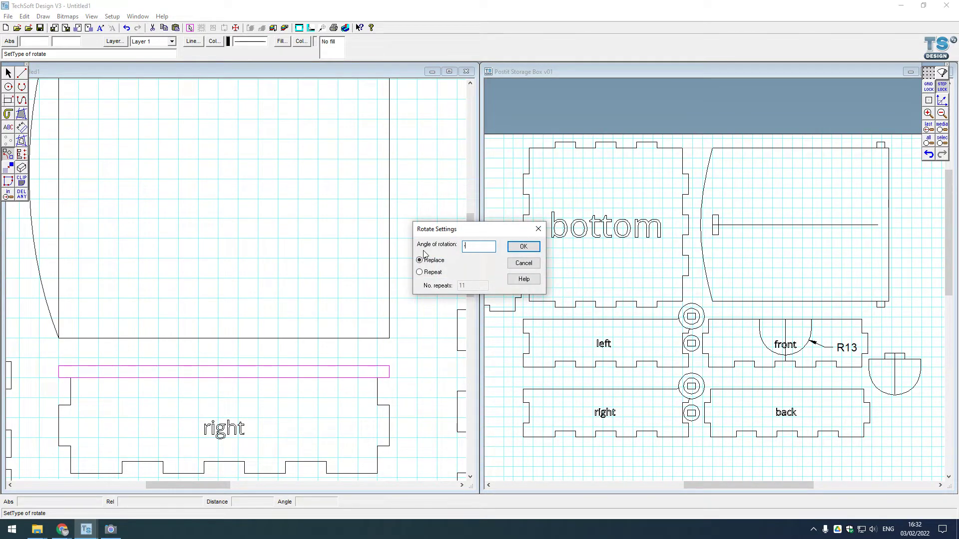
{"action": "left_click", "coordinate": [420, 273]}
{"action": "key", "text": "Tab"}
{"action": "left_click", "coordinate": [511, 252]}
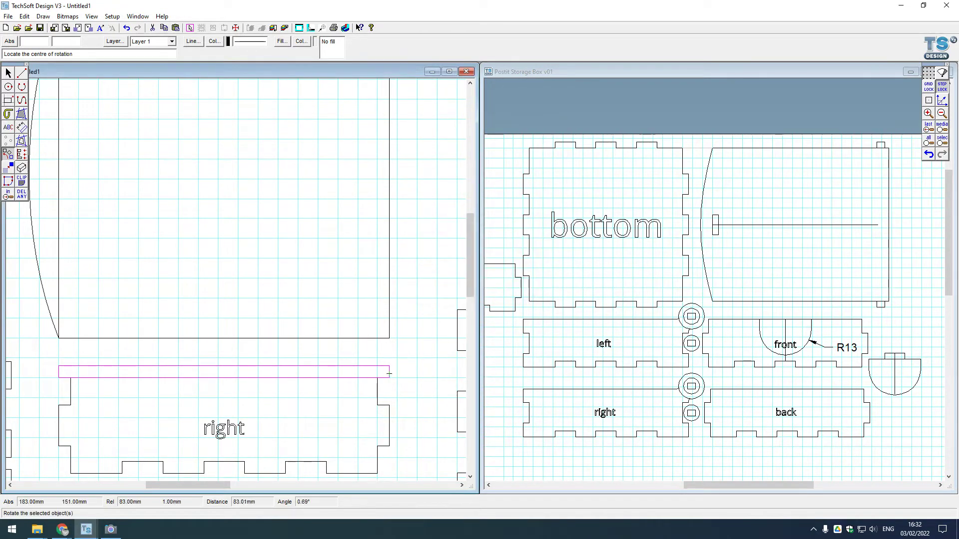
{"action": "left_click", "coordinate": [389, 378]}
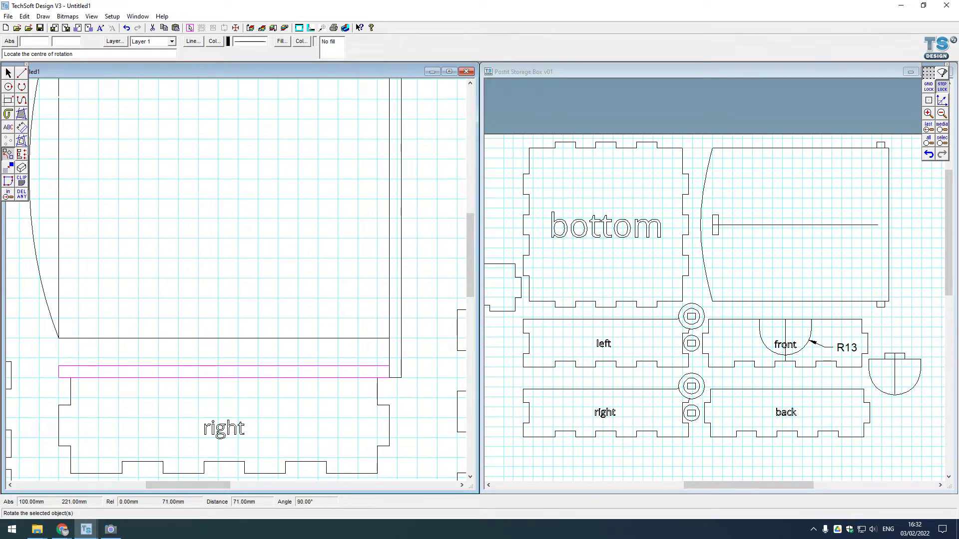
Set the step lock spacing to 0.5 mm for drawing single lines
{"action": "left_click", "coordinate": [22, 73]}
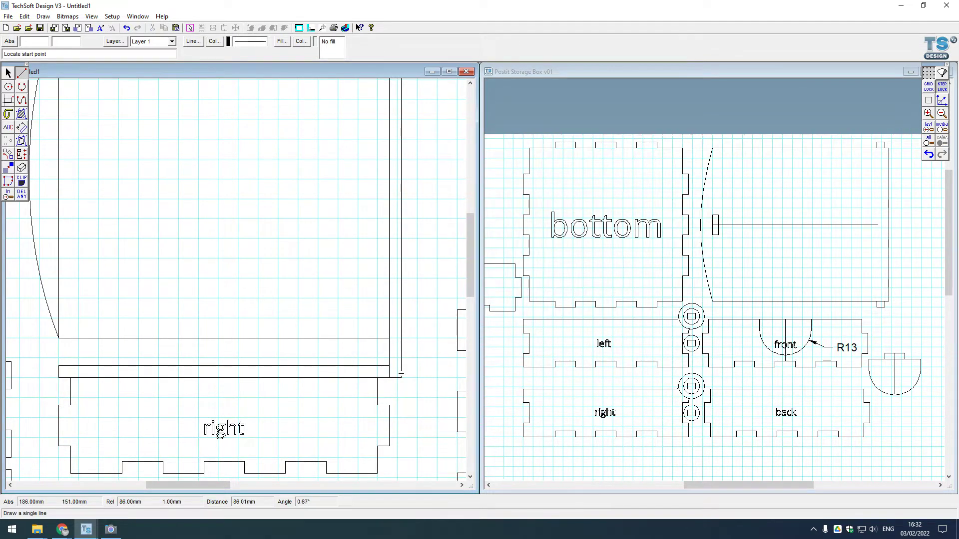
{"action": "scroll", "coordinate": [392, 365], "scroll_direction": "up", "scroll_amount": 3}
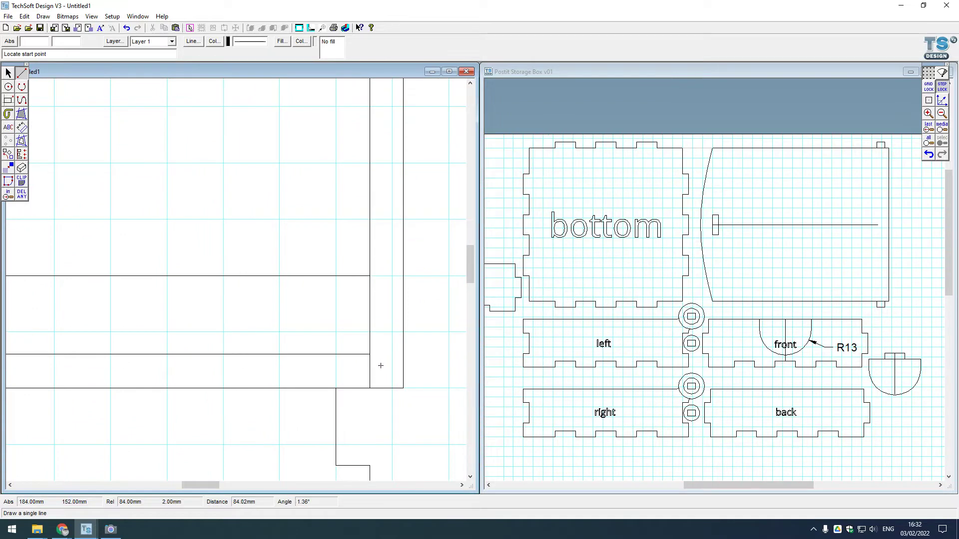
{"action": "left_click", "coordinate": [8, 74]}
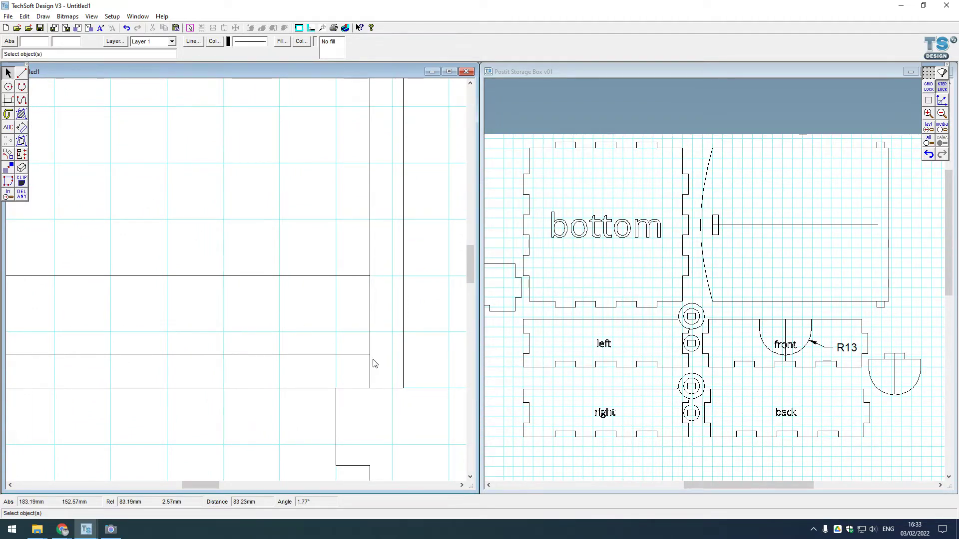
{"action": "left_click", "coordinate": [22, 78]}
{"action": "right_click", "coordinate": [941, 88]}
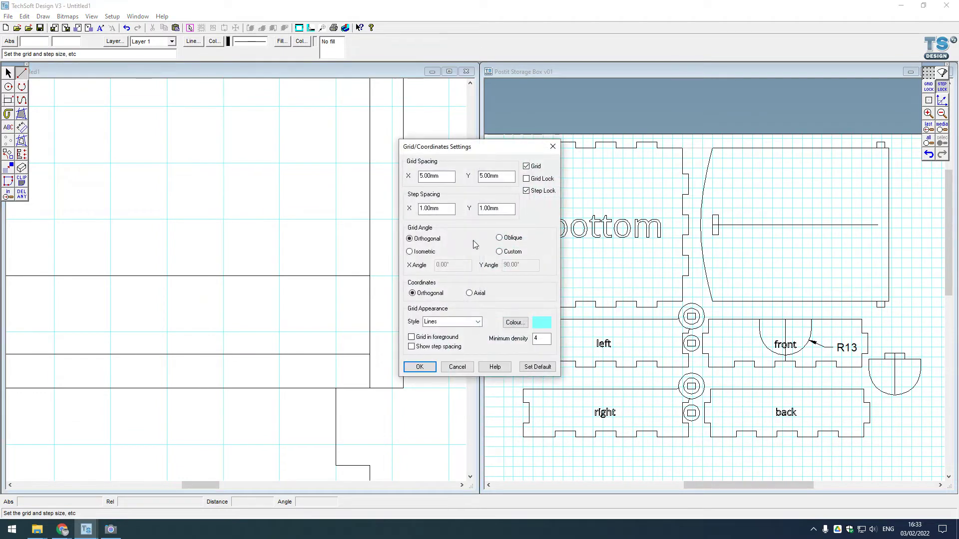
{"action": "double_click", "coordinate": [450, 211]}
{"action": "key", "text": "Tab"}
{"action": "type", "text": "0.5"}
{"action": "key", "text": "Return"}
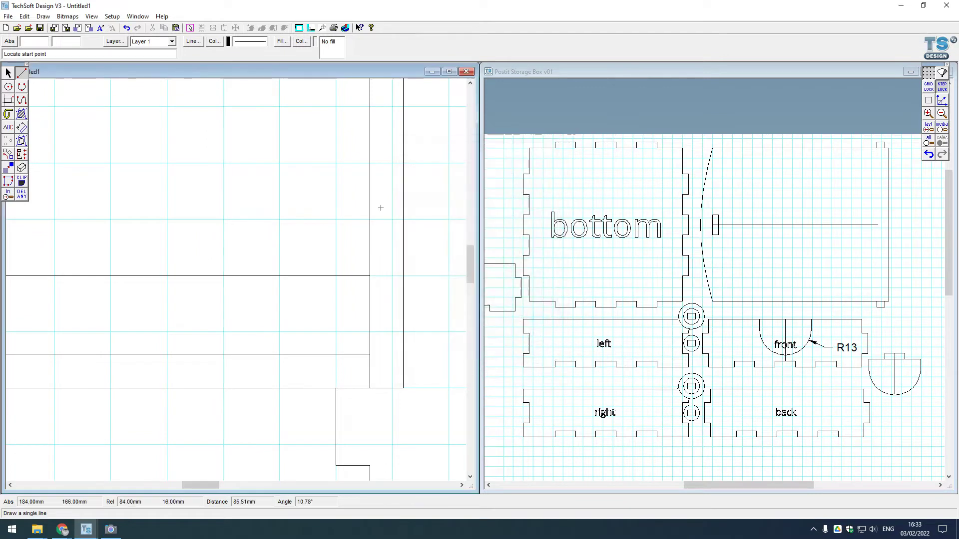
Mark the pivot centre with a cross of two lines about 1 mm long, centred in the upright strip's 3 mm wide lower end
{"action": "left_click", "coordinate": [380, 371]}
{"action": "left_click", "coordinate": [392, 371]}
{"action": "left_click", "coordinate": [386, 366]}
{"action": "left_click", "coordinate": [387, 377]}
{"action": "right_click", "coordinate": [387, 372]}
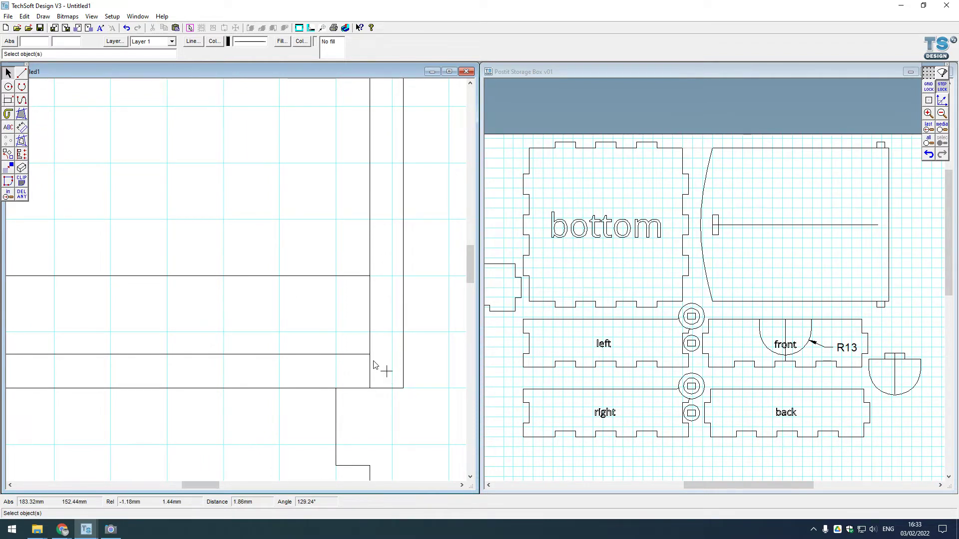
Join the two crossed lines marking the pivot centre into a single path
{"action": "left_click_drag", "start_coordinate": [372, 360], "coordinate": [400, 387]}
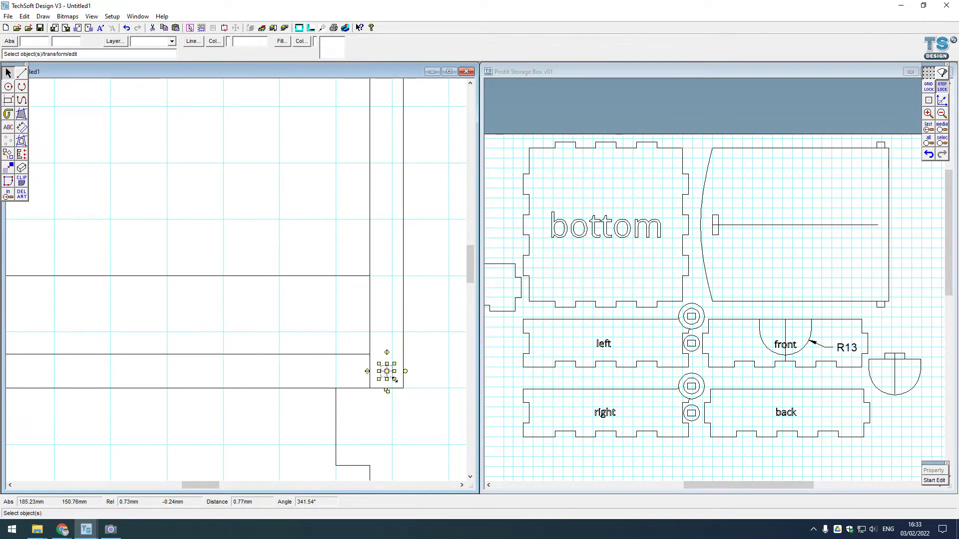
{"action": "key", "text": "ctrl+m"}
{"action": "key", "text": "Return"}
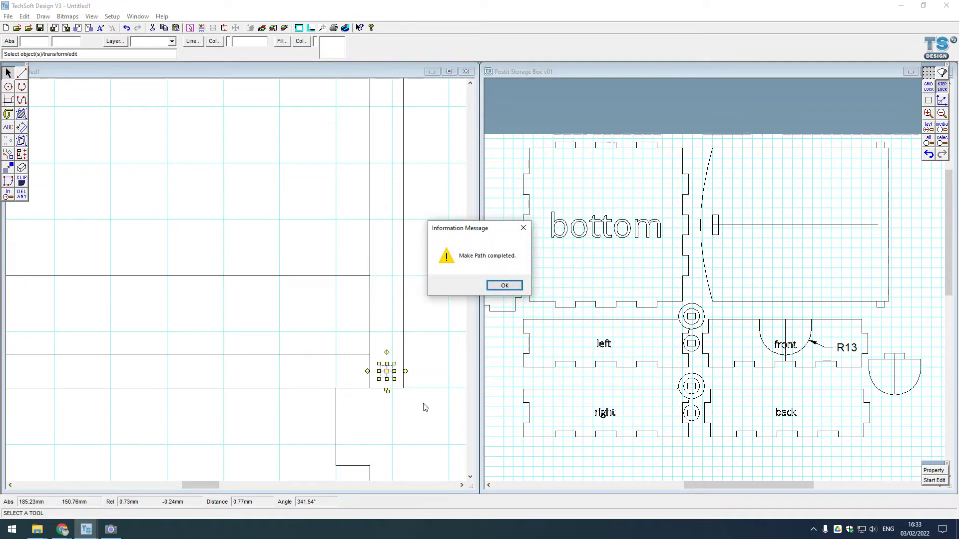
{"action": "left_click", "coordinate": [510, 291]}
{"action": "left_click", "coordinate": [307, 368]}
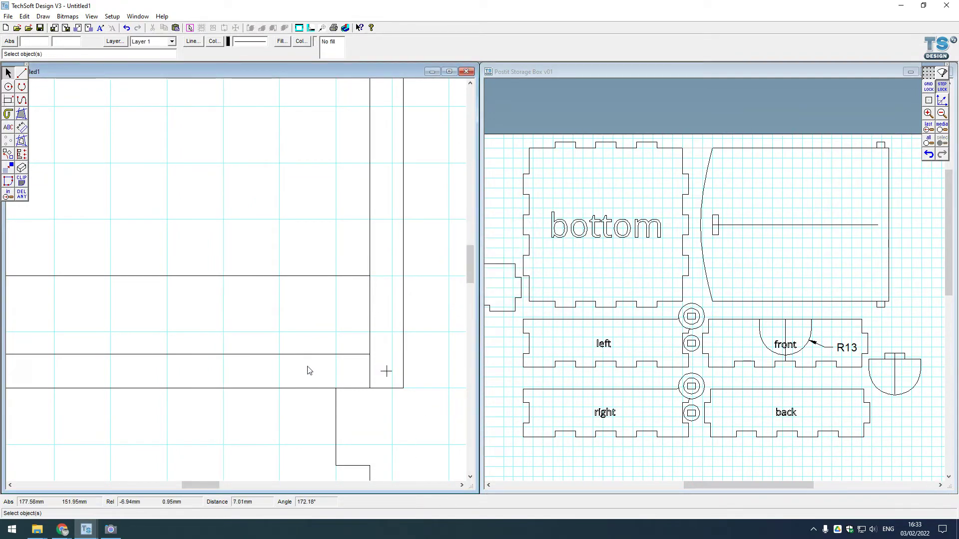
Rotate the upright lid strip 90 degrees about the pivot cross, replacing the original instead of repeating it
{"action": "scroll", "coordinate": [293, 382], "scroll_direction": "down", "scroll_amount": 1}
{"action": "scroll", "coordinate": [293, 382], "scroll_direction": "down", "scroll_amount": 3}
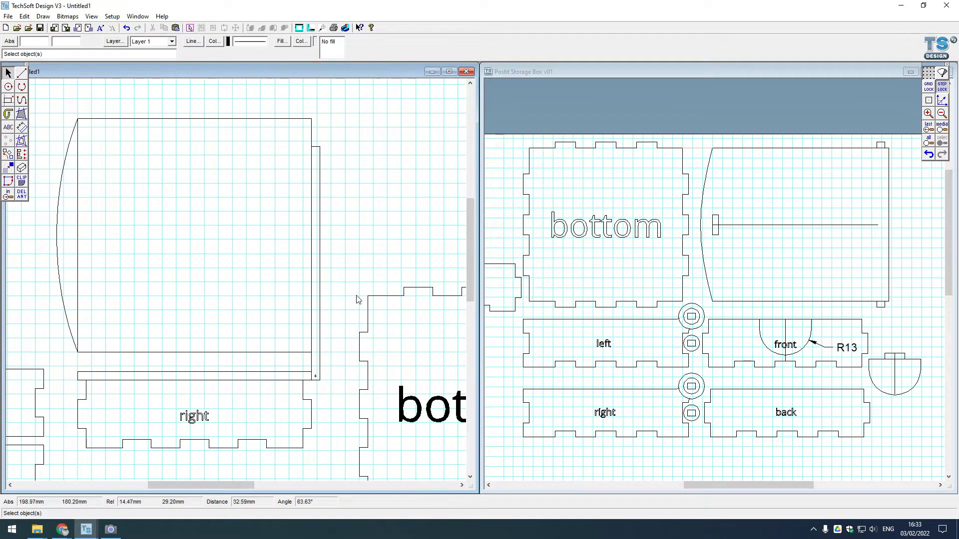
{"action": "left_click", "coordinate": [319, 336]}
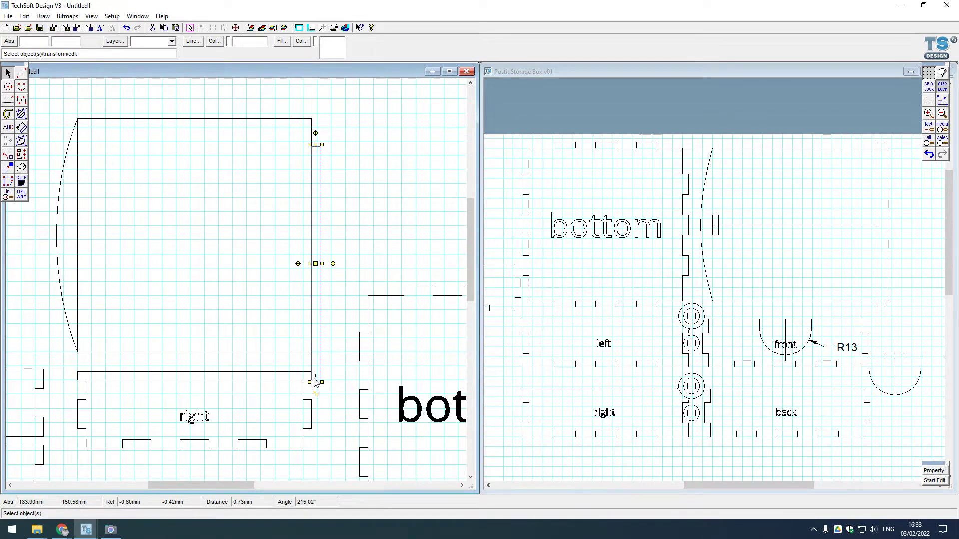
{"action": "scroll", "coordinate": [316, 382], "scroll_direction": "up", "scroll_amount": 3}
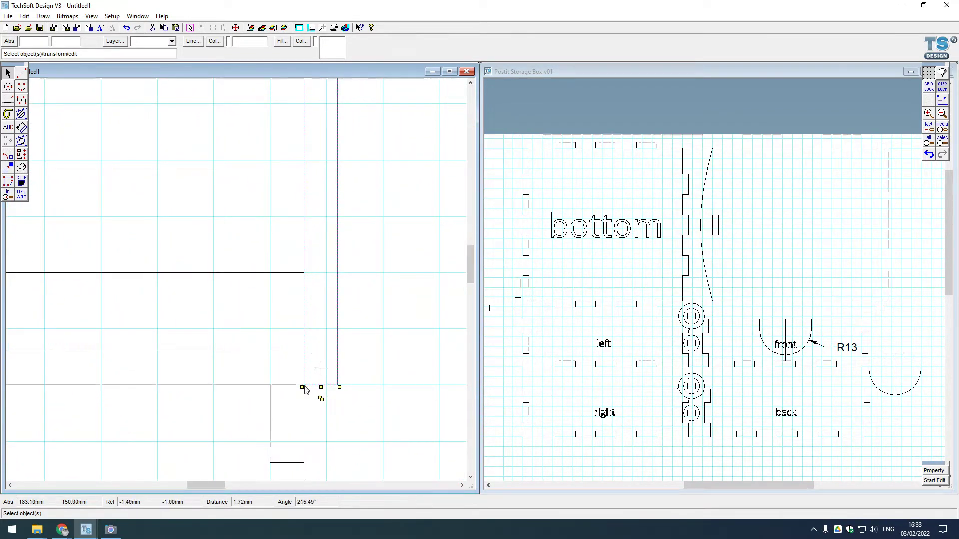
{"action": "left_click", "coordinate": [8, 154]}
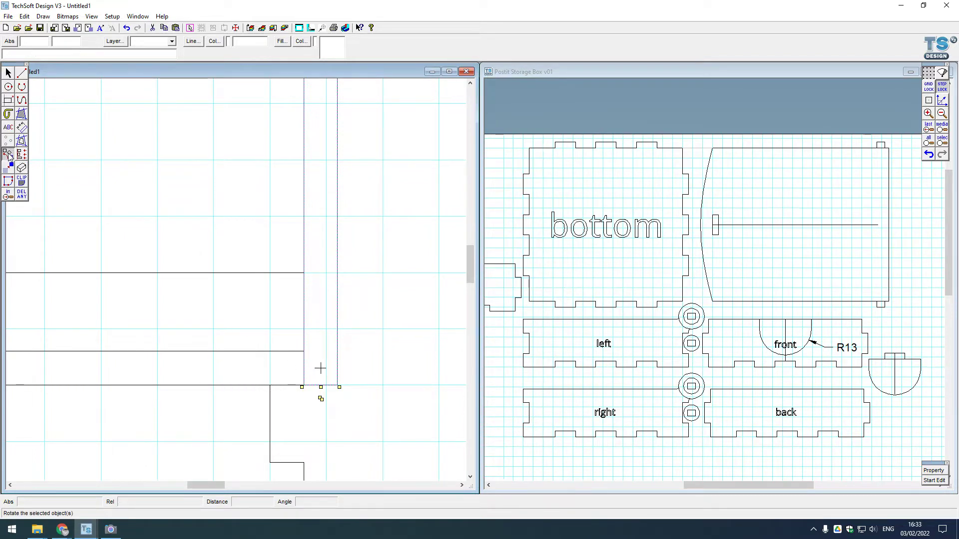
{"action": "left_click", "coordinate": [464, 248]}
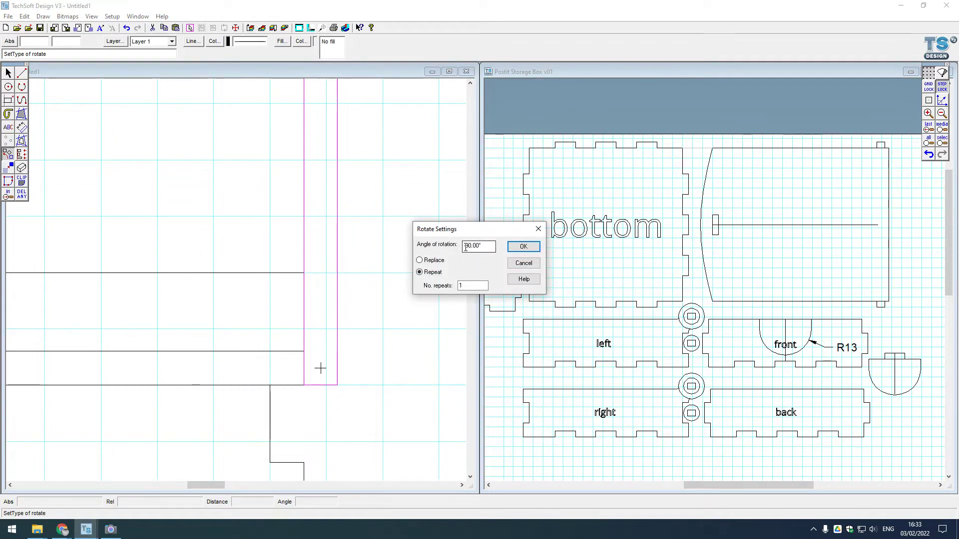
{"action": "key", "text": "BackSpace"}
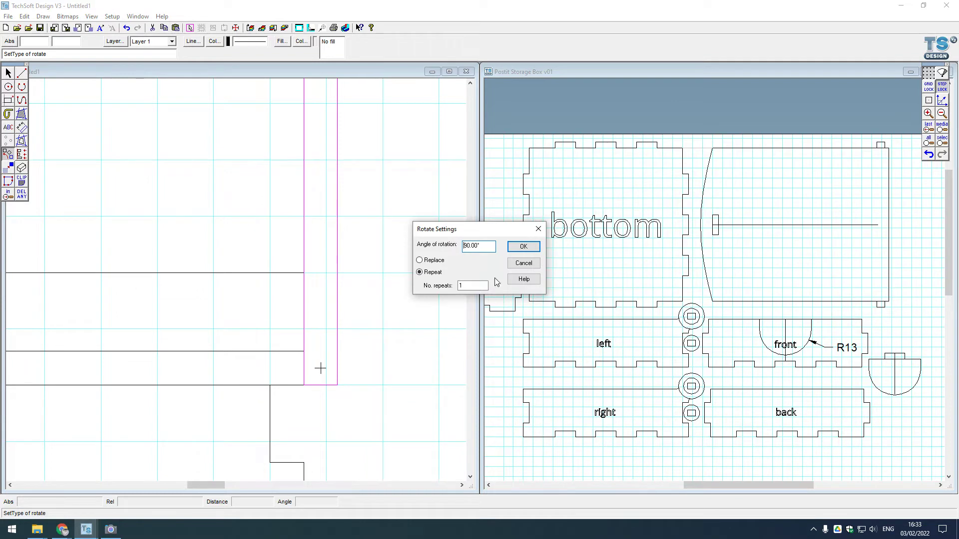
{"action": "left_click", "coordinate": [523, 246]}
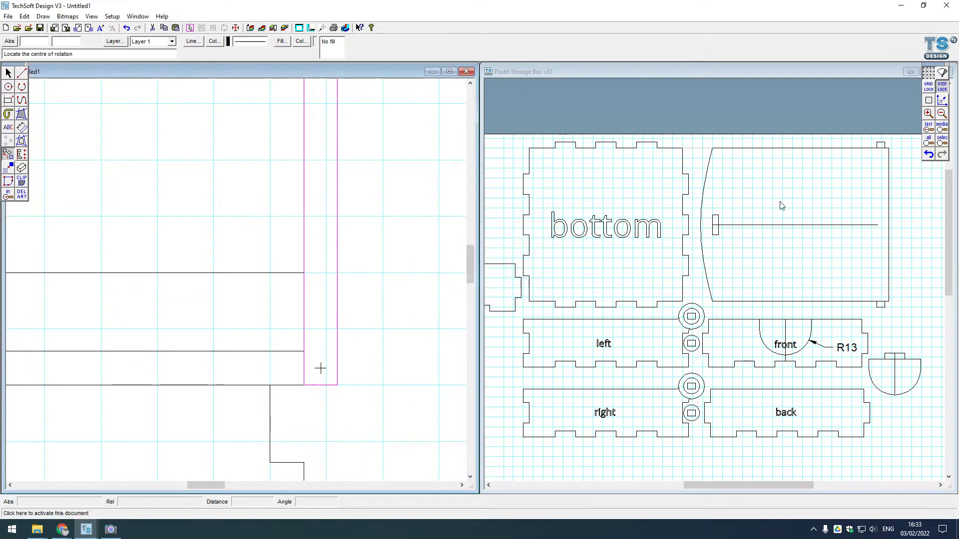
{"action": "left_click", "coordinate": [320, 369]}
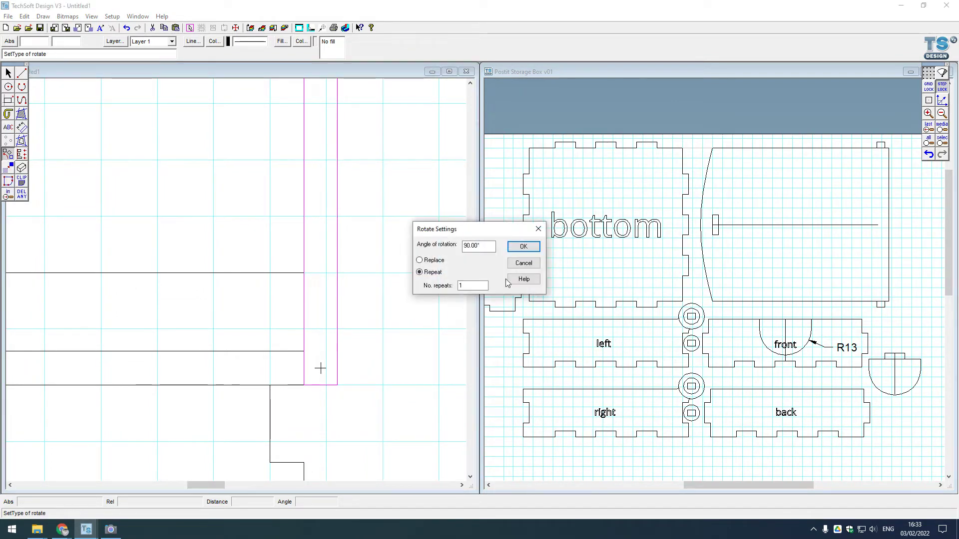
{"action": "left_click", "coordinate": [438, 261]}
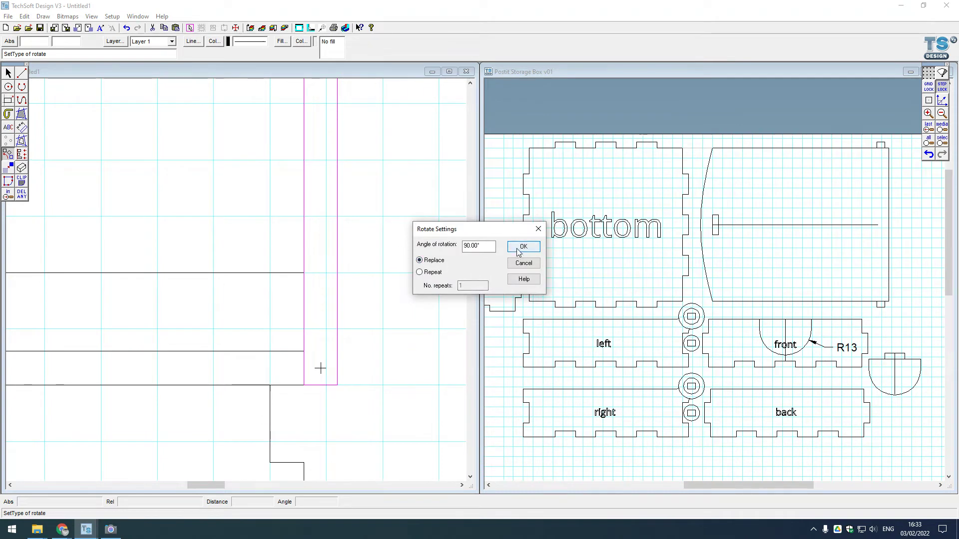
{"action": "left_click", "coordinate": [517, 248]}
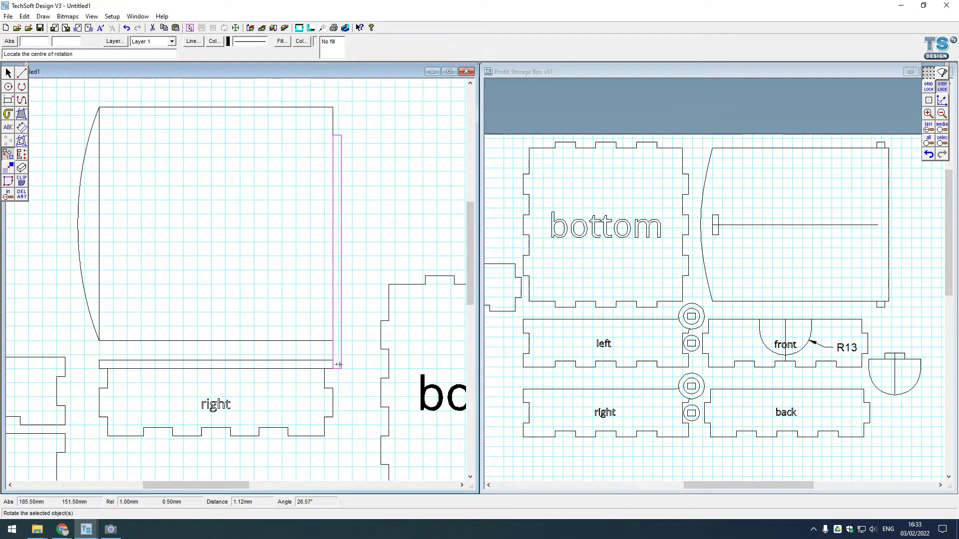
{"action": "scroll", "coordinate": [339, 365], "scroll_direction": "up", "scroll_amount": 2}
{"action": "scroll", "coordinate": [327, 364], "scroll_direction": "up", "scroll_amount": 2}
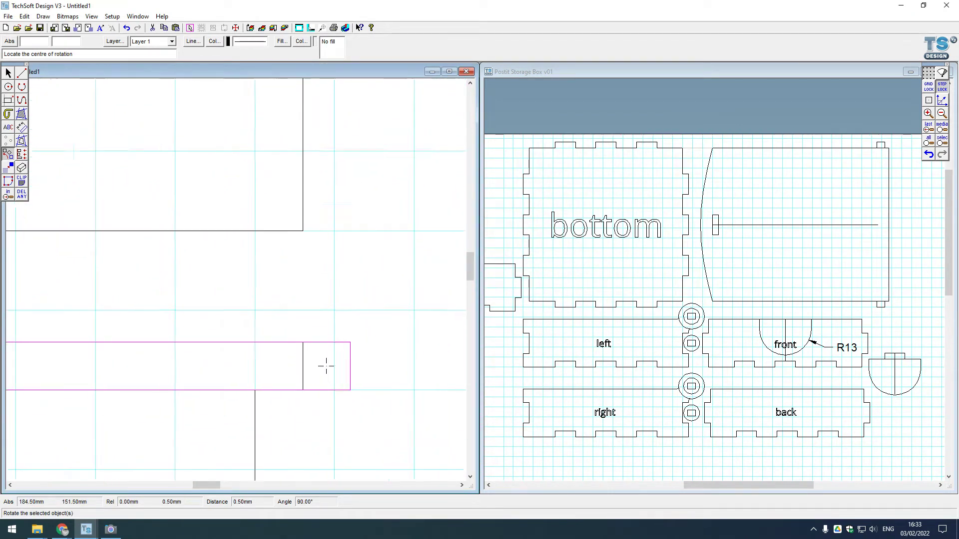
{"action": "scroll", "coordinate": [326, 366], "scroll_direction": "down", "scroll_amount": 4}
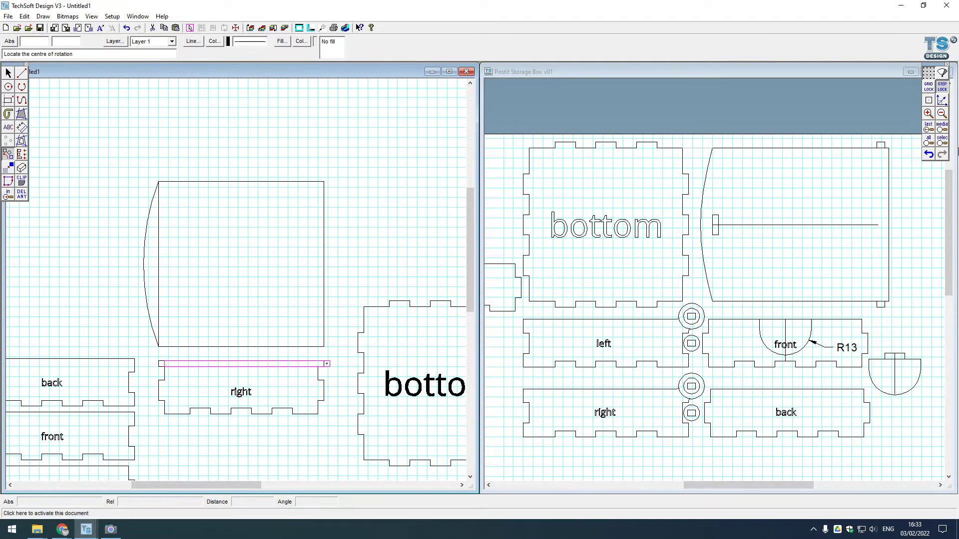
Undo and redo the strip's rotation to compare the closed and open lid positions, finishing with the rotation undone
{"action": "left_click", "coordinate": [928, 154]}
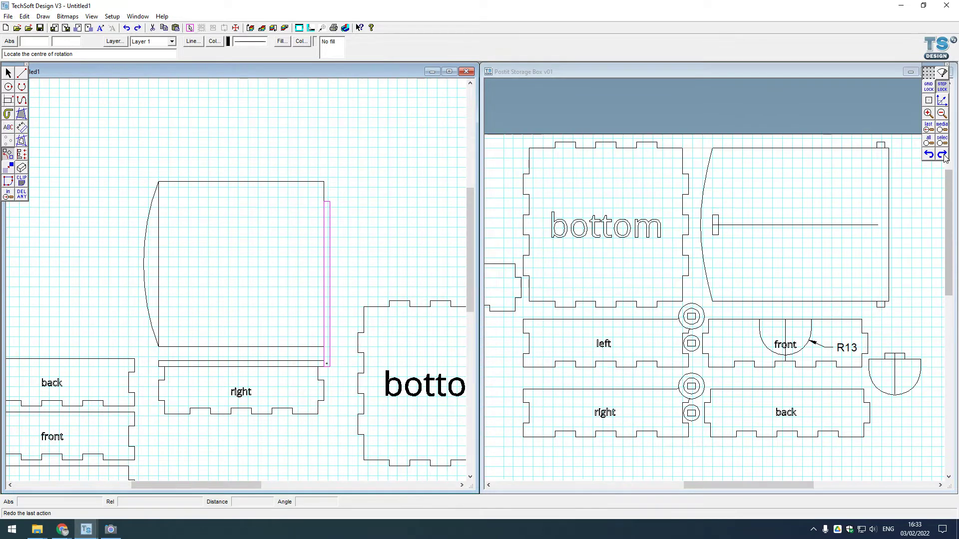
{"action": "left_click", "coordinate": [942, 154]}
{"action": "left_click", "coordinate": [929, 154]}
{"action": "left_click", "coordinate": [941, 155]}
{"action": "left_click", "coordinate": [928, 154]}
Delete the upright strip and extend the flat lid strip's right end by 3 mm so that it encloses the pivot cross
{"action": "left_click", "coordinate": [7, 73]}
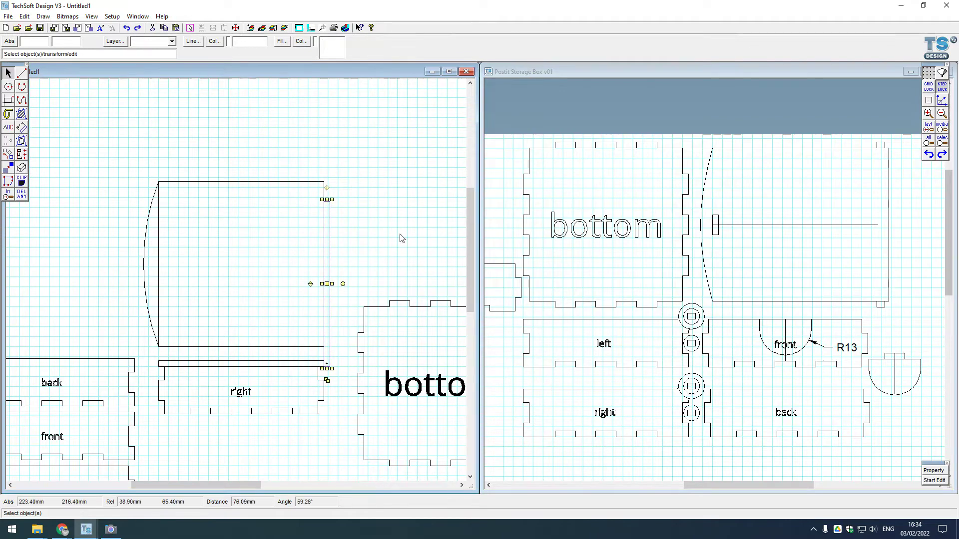
{"action": "key", "text": "Delete"}
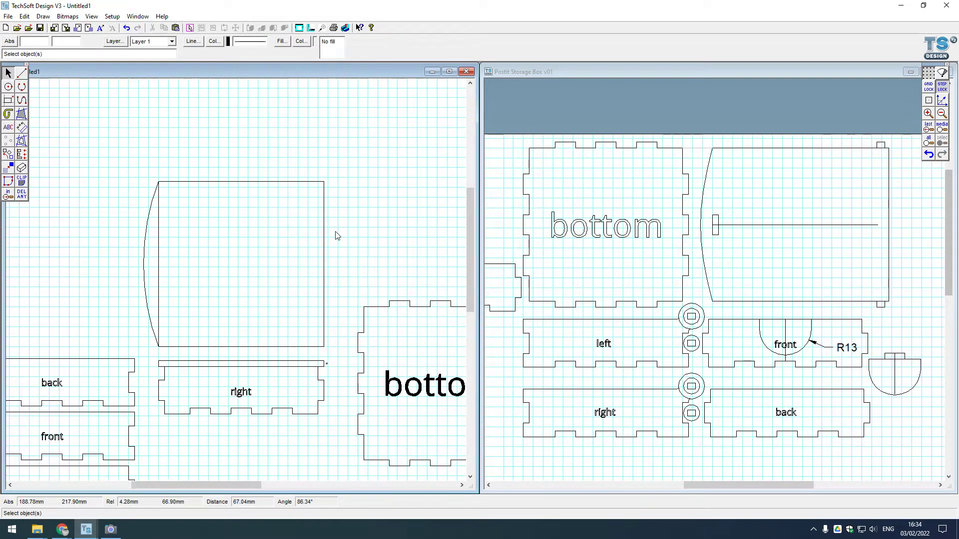
{"action": "scroll", "coordinate": [308, 361], "scroll_direction": "up", "scroll_amount": 2}
{"action": "left_click", "coordinate": [306, 361]}
{"action": "scroll", "coordinate": [299, 372], "scroll_direction": "down", "scroll_amount": 1}
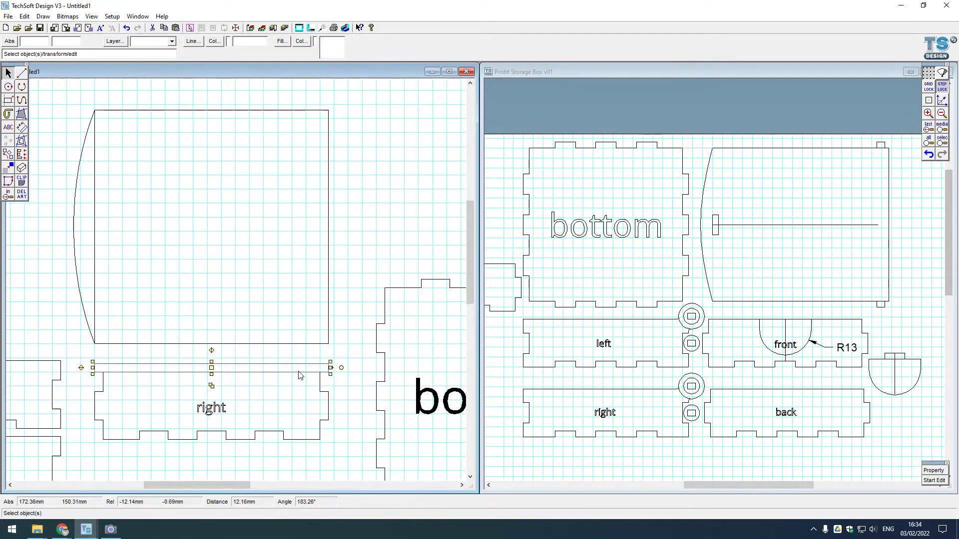
{"action": "scroll", "coordinate": [323, 368], "scroll_direction": "up", "scroll_amount": 3}
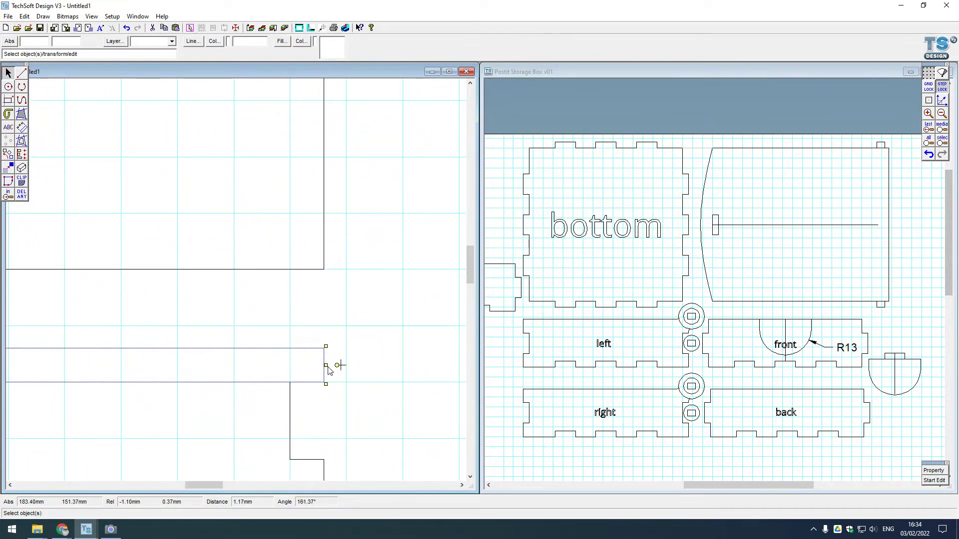
{"action": "left_click_drag", "start_coordinate": [326, 365], "coordinate": [358, 364]}
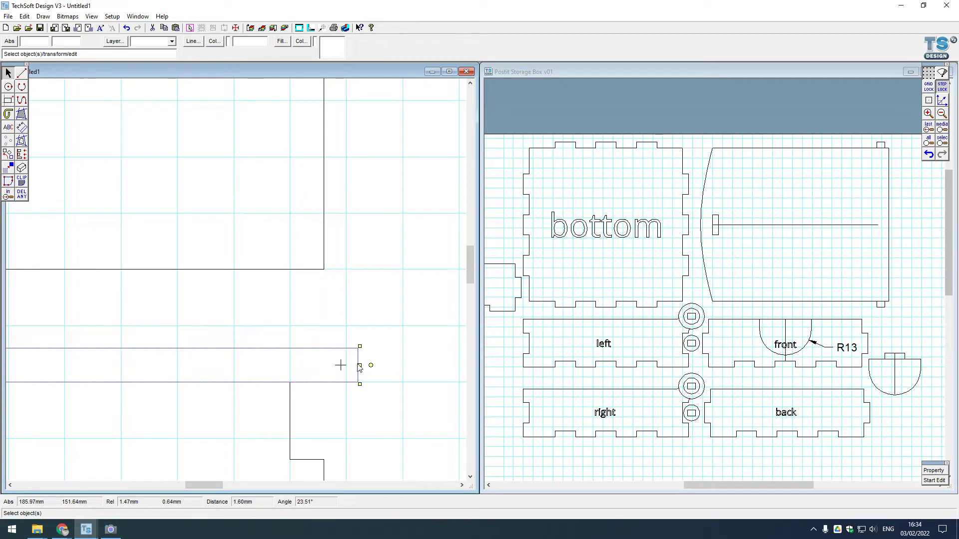
Test the lid's open position with a repeat copy of the extended strip rotated -90 degrees about the pivot cross, and undo the copy
{"action": "scroll", "coordinate": [357, 367], "scroll_direction": "down", "scroll_amount": 4}
{"action": "left_click", "coordinate": [8, 153]}
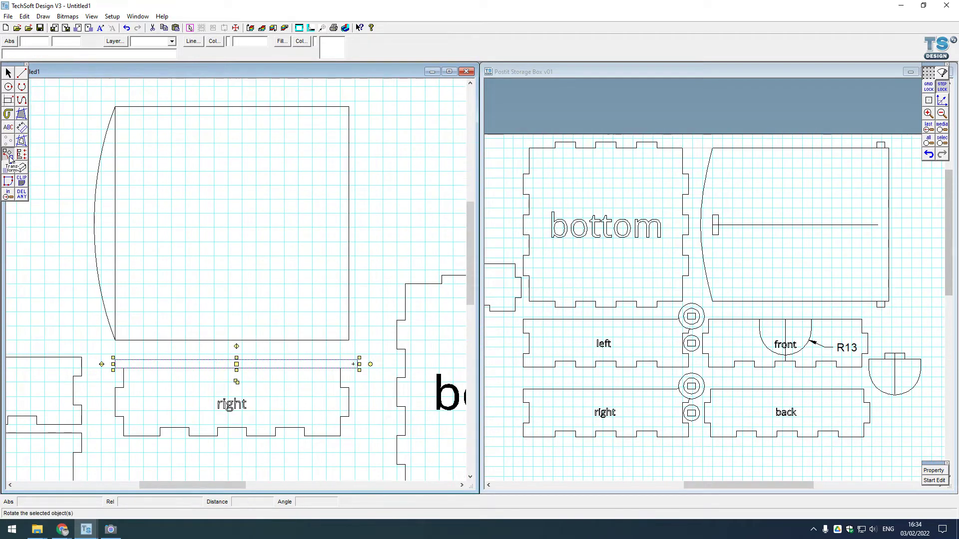
{"action": "left_click", "coordinate": [488, 244]}
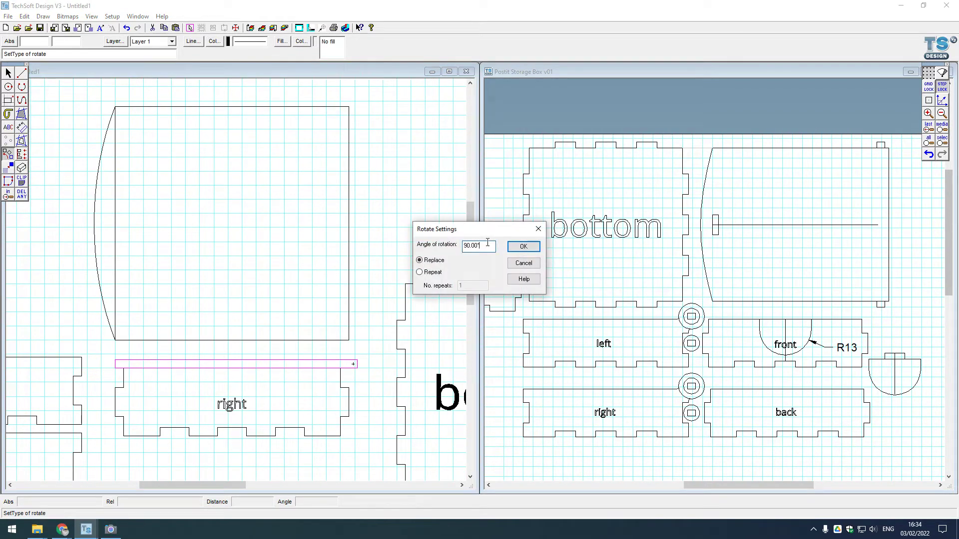
{"action": "key", "text": "Home"}
{"action": "type", "text": "-"}
{"action": "left_click", "coordinate": [437, 275]}
{"action": "left_click", "coordinate": [515, 250]}
{"action": "scroll", "coordinate": [343, 375], "scroll_direction": "up", "scroll_amount": 5}
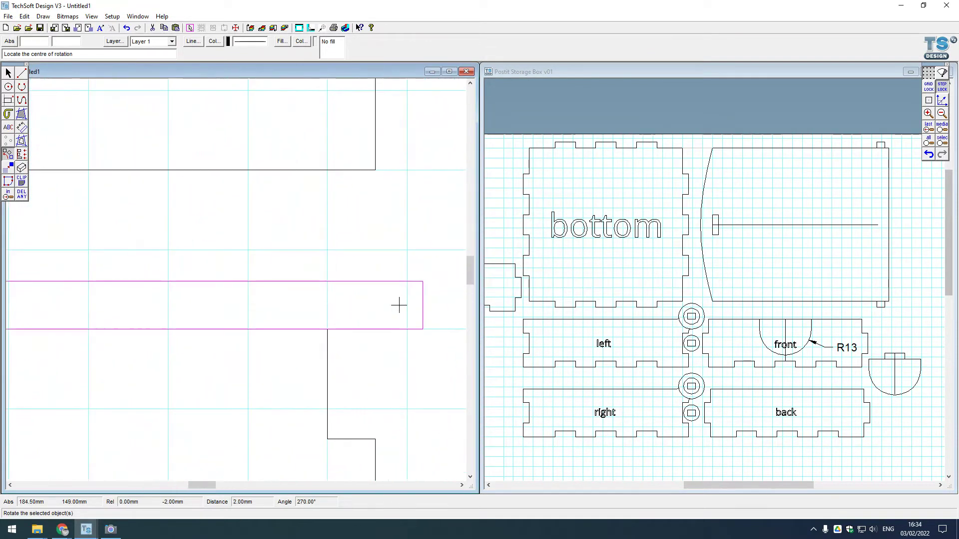
{"action": "scroll", "coordinate": [398, 304], "scroll_direction": "down", "scroll_amount": 5}
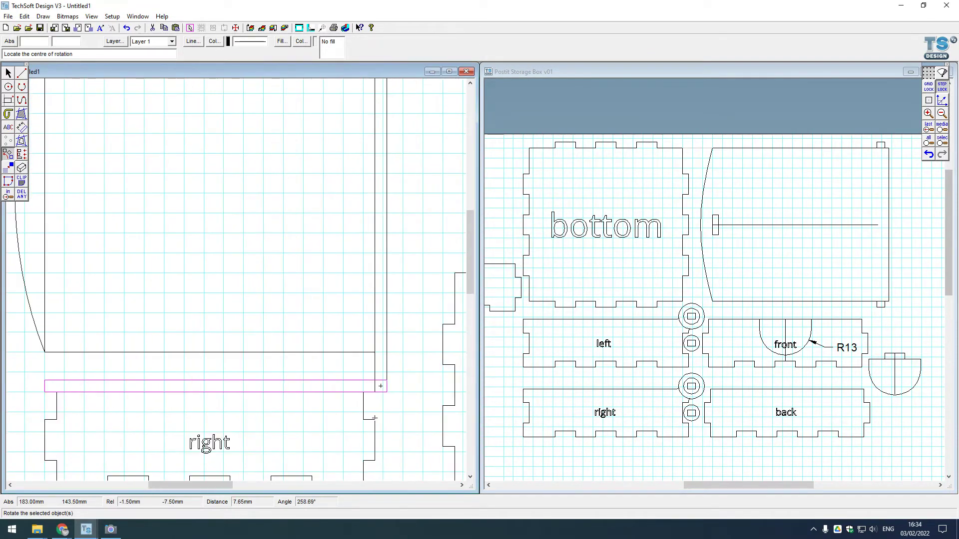
{"action": "scroll", "coordinate": [375, 417], "scroll_direction": "down", "scroll_amount": 2}
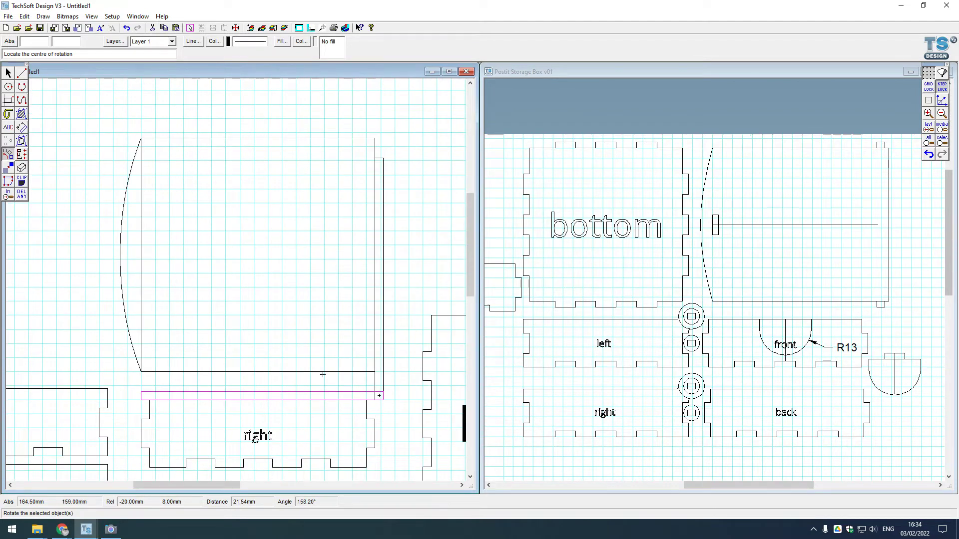
{"action": "left_click", "coordinate": [931, 154]}
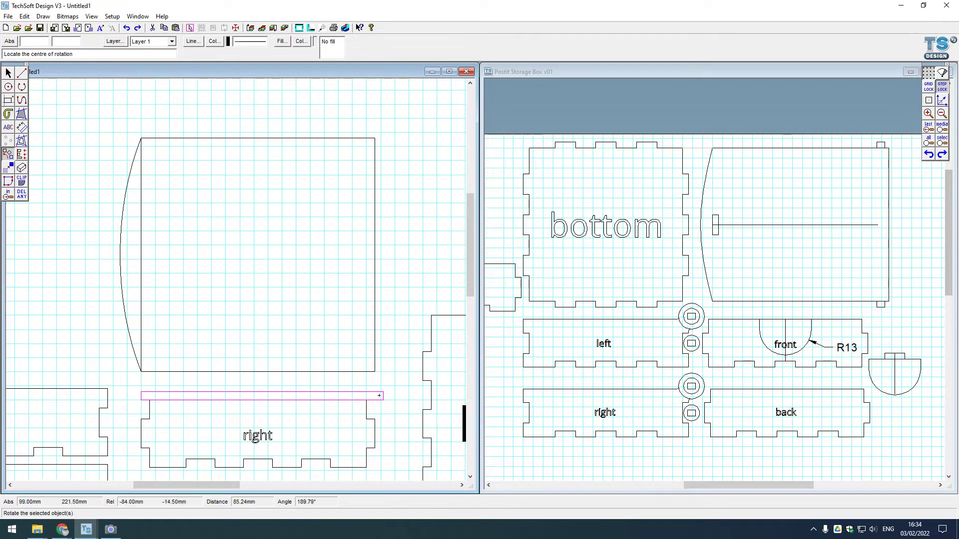
Extend the lid rectangle's right edge by 3 mm to line up with the end of the lid strip below
{"action": "left_click", "coordinate": [8, 73]}
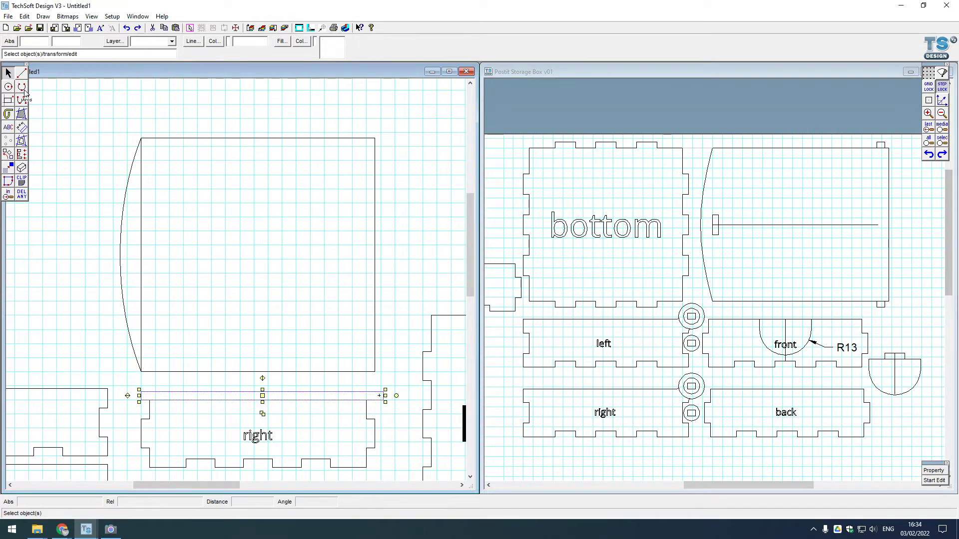
{"action": "left_click", "coordinate": [375, 316]}
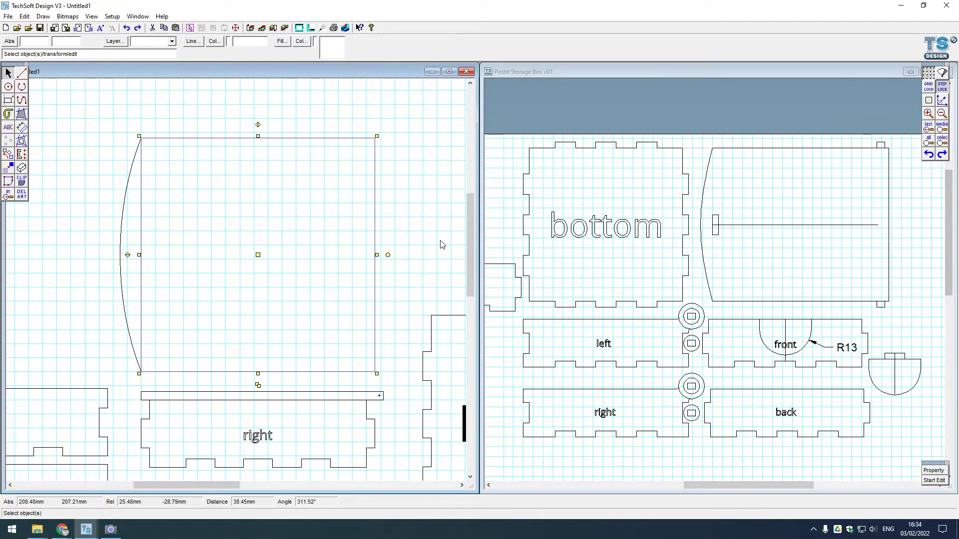
{"action": "scroll", "coordinate": [379, 260], "scroll_direction": "up", "scroll_amount": 1}
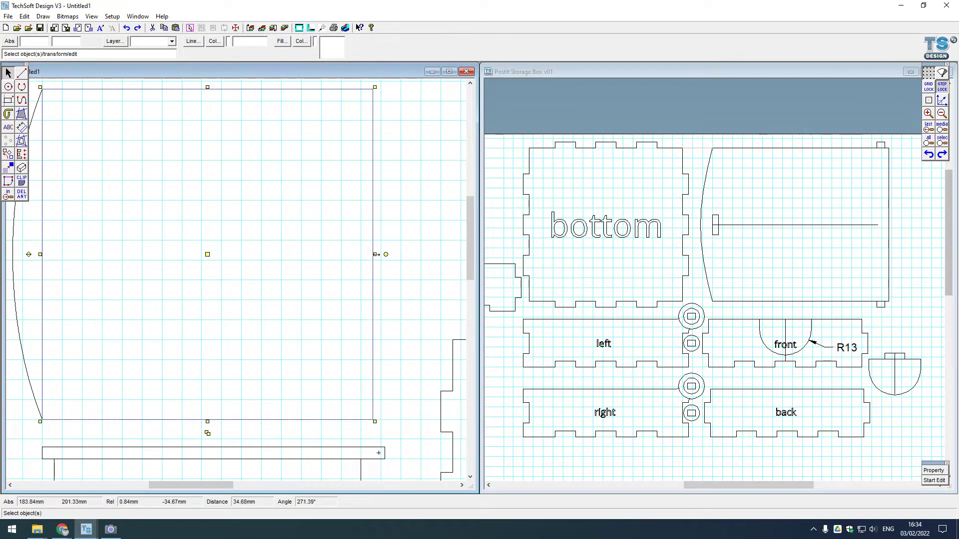
{"action": "left_click_drag", "start_coordinate": [376, 254], "coordinate": [384, 254]}
{"action": "scroll", "coordinate": [397, 470], "scroll_direction": "up", "scroll_amount": 2}
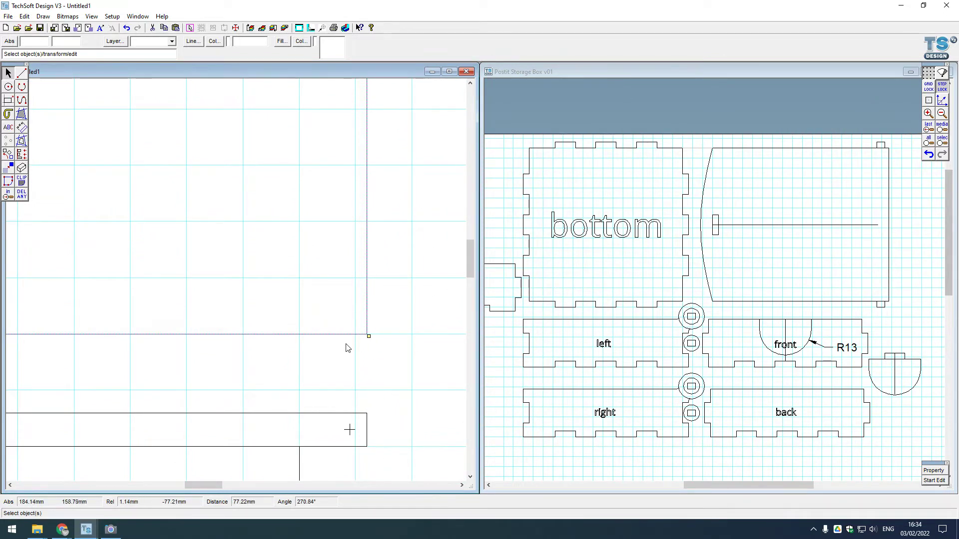
{"action": "scroll", "coordinate": [348, 349], "scroll_direction": "down", "scroll_amount": 3}
{"action": "left_click", "coordinate": [65, 325]}
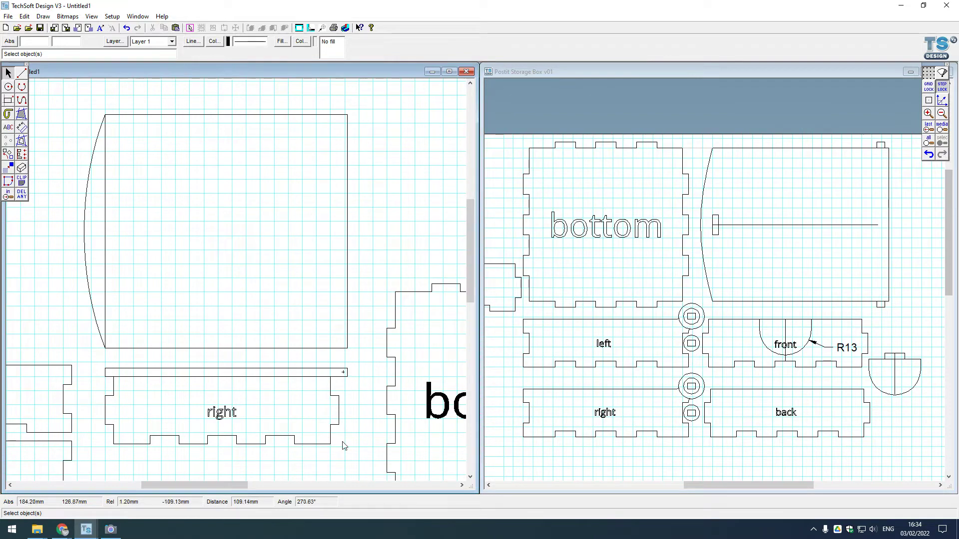
Switch to the Camera app to examine the physical box, and return to the drawing at the pivot cross
{"action": "left_click", "coordinate": [111, 529]}
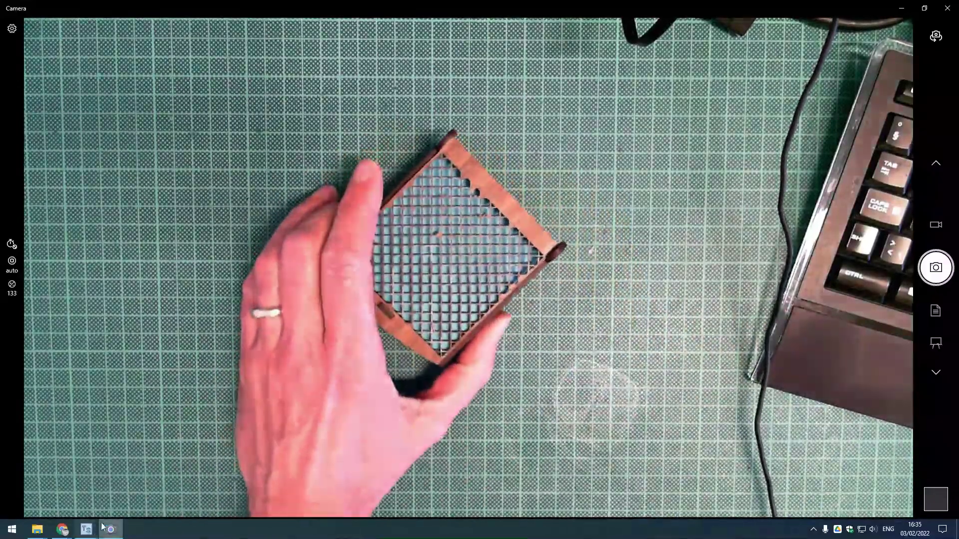
{"action": "left_click", "coordinate": [110, 529]}
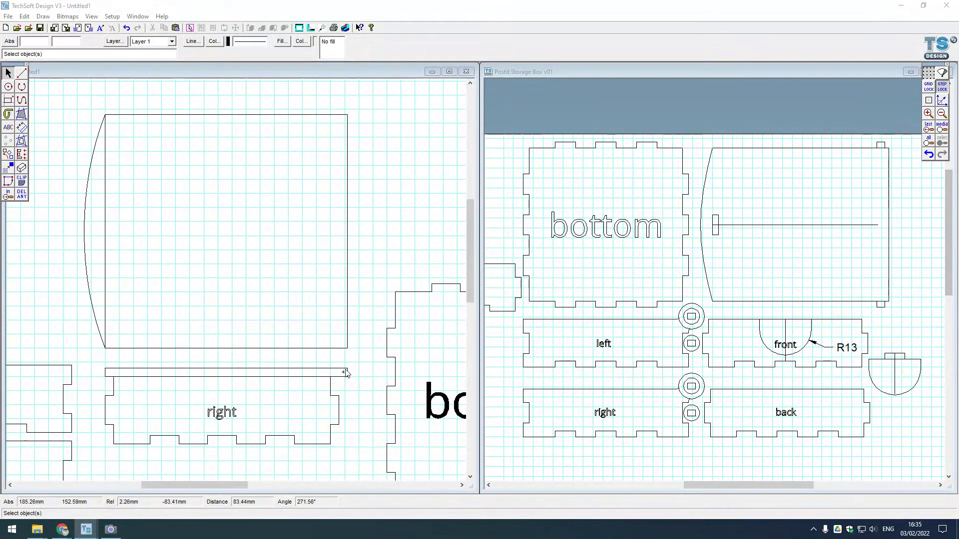
{"action": "scroll", "coordinate": [347, 372], "scroll_direction": "up", "scroll_amount": 2}
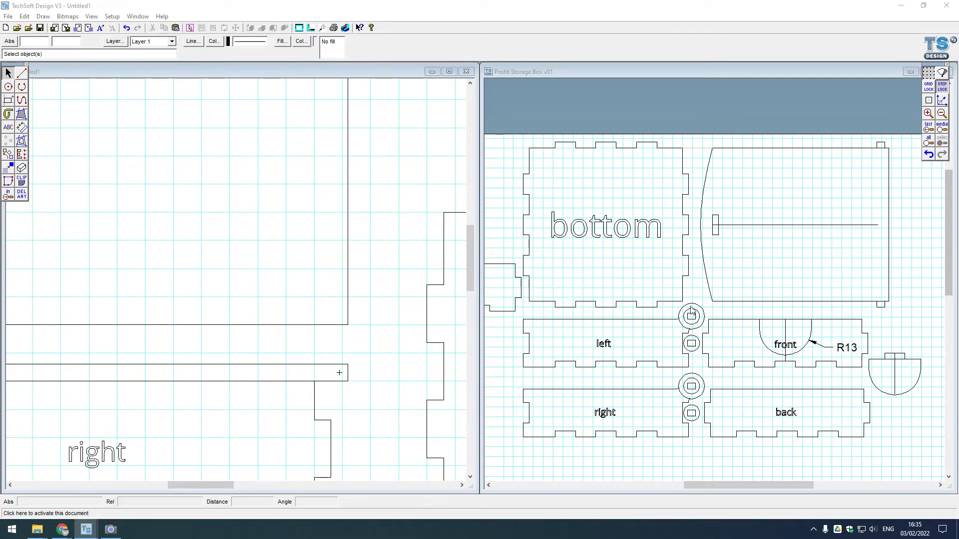
Try a circle of about 6 mm radius centred on the pivot cross, and undo it
{"action": "left_click", "coordinate": [9, 89]}
{"action": "left_click_drag", "start_coordinate": [9, 89], "coordinate": [38, 93]}
{"action": "left_click", "coordinate": [481, 239]}
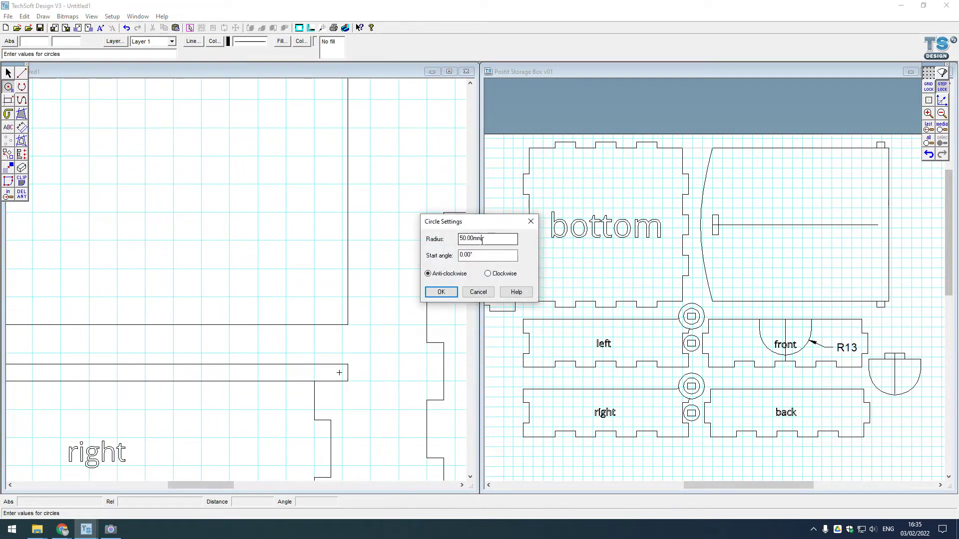
{"action": "left_click_drag", "start_coordinate": [482, 240], "coordinate": [436, 244]}
{"action": "key", "text": "Return"}
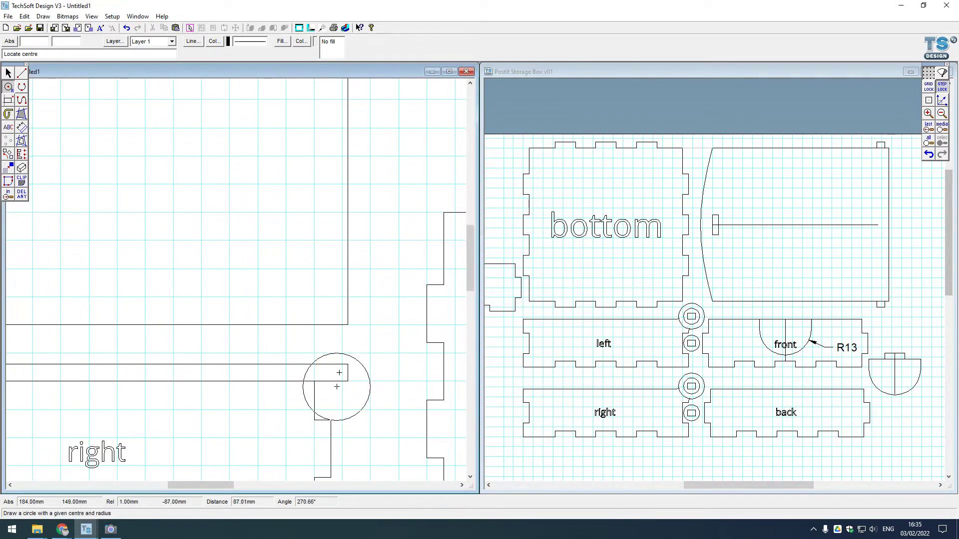
{"action": "left_click", "coordinate": [339, 373]}
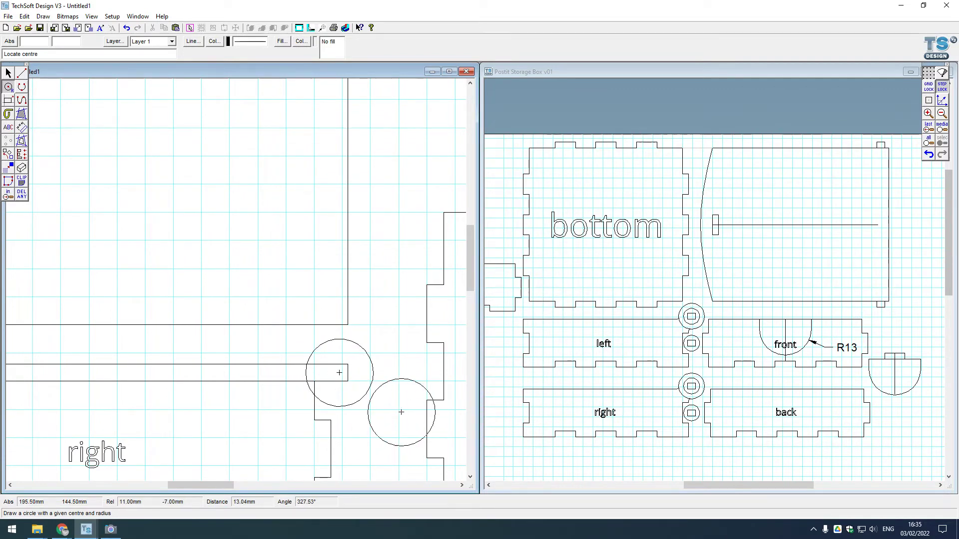
{"action": "scroll", "coordinate": [310, 364], "scroll_direction": "down", "scroll_amount": 2}
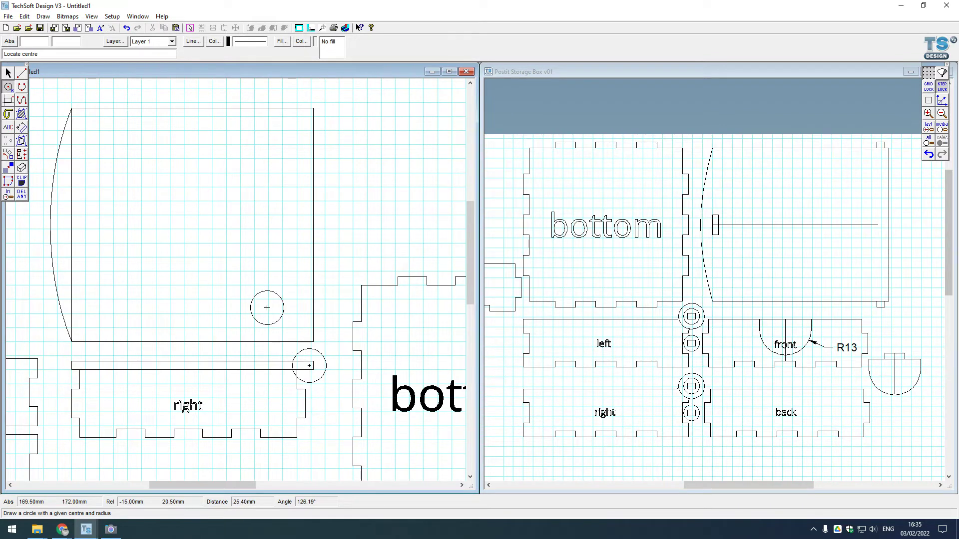
{"action": "left_click", "coordinate": [928, 154]}
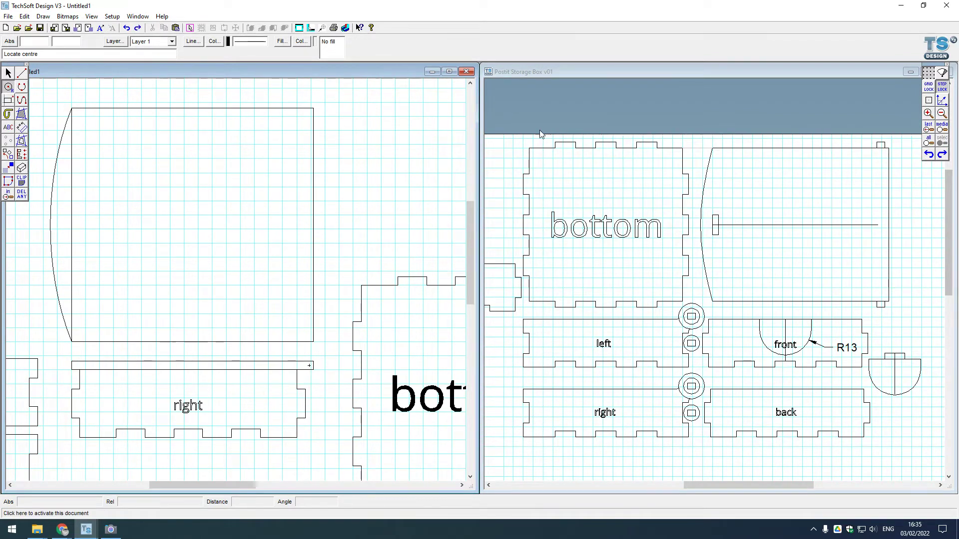
Draw a circle of 4 mm radius centred on the pivot cross at the lid strip's right end
{"action": "double_click", "coordinate": [9, 87]}
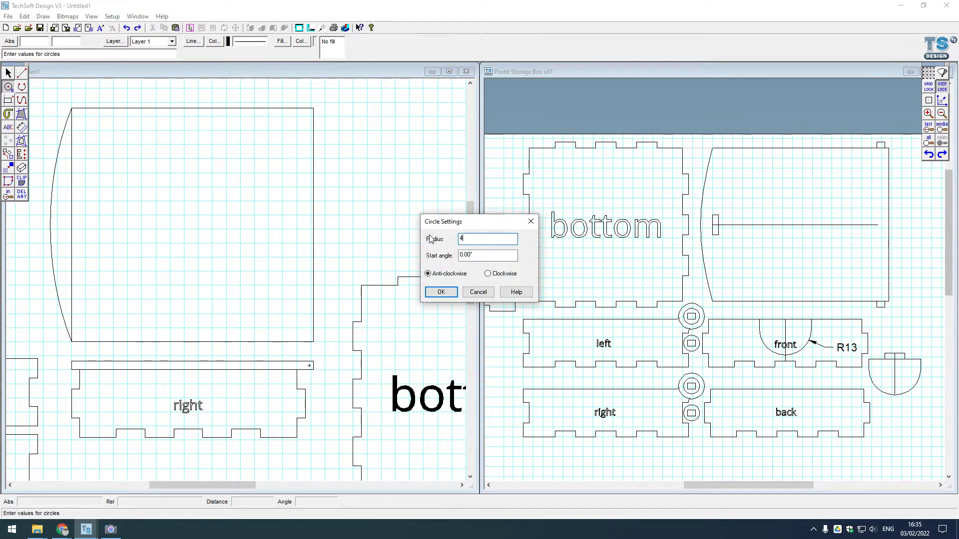
{"action": "type", "text": "4"}
{"action": "key", "text": "Return"}
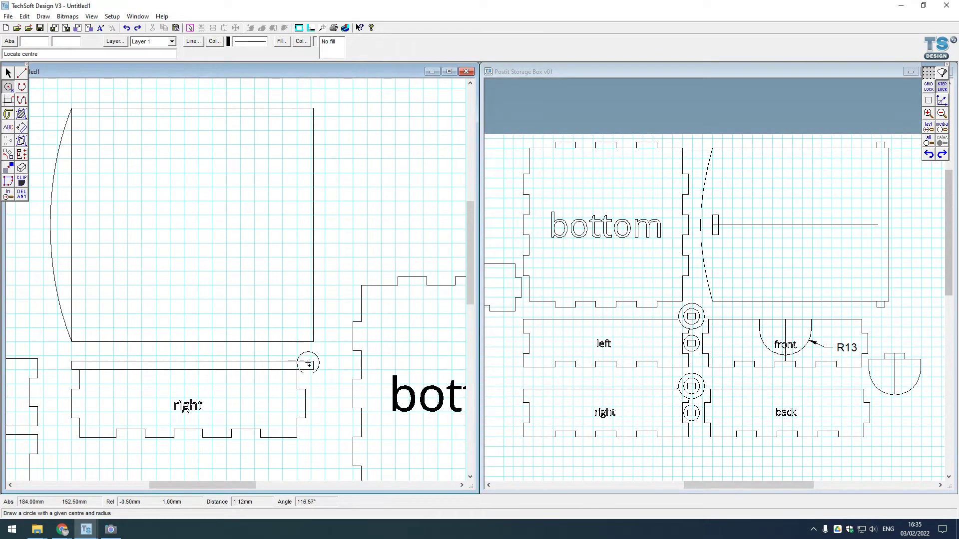
{"action": "scroll", "coordinate": [309, 367], "scroll_direction": "up", "scroll_amount": 2}
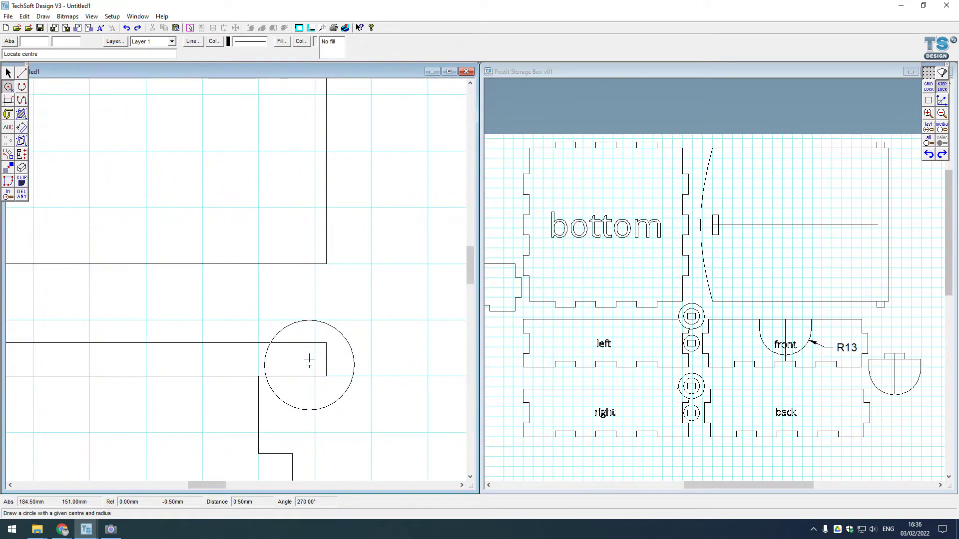
{"action": "left_click", "coordinate": [309, 360]}
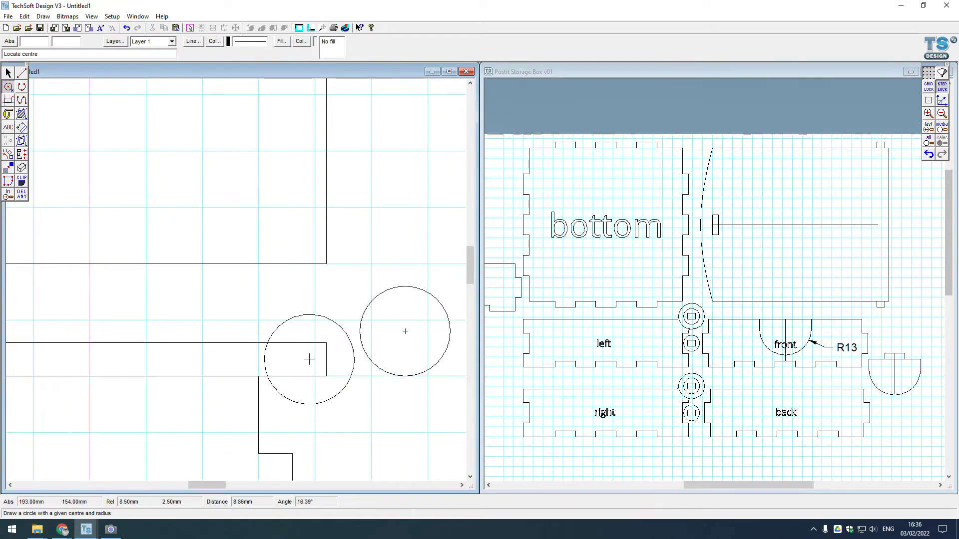
{"action": "scroll", "coordinate": [391, 287], "scroll_direction": "down", "scroll_amount": 2}
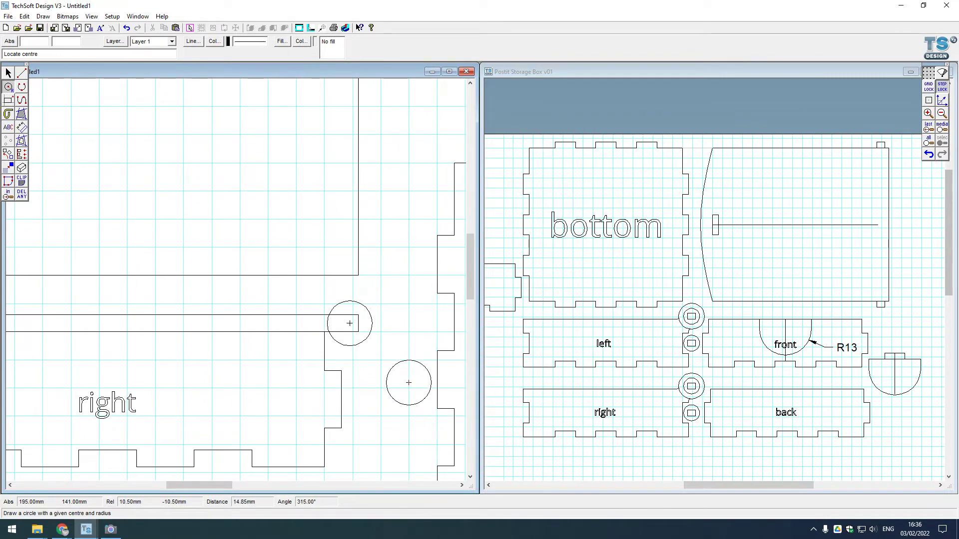
{"action": "scroll", "coordinate": [401, 340], "scroll_direction": "down", "scroll_amount": 1}
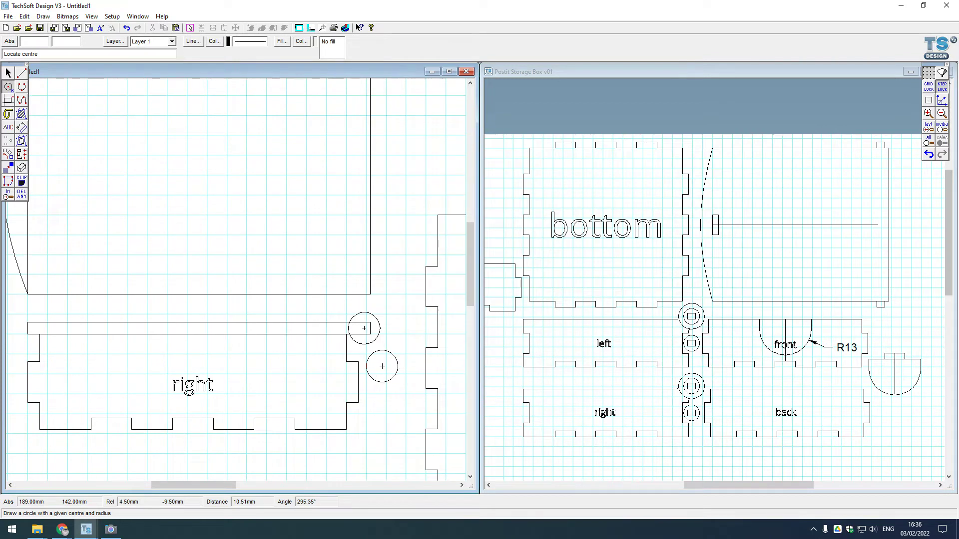
{"action": "double_click", "coordinate": [7, 88]}
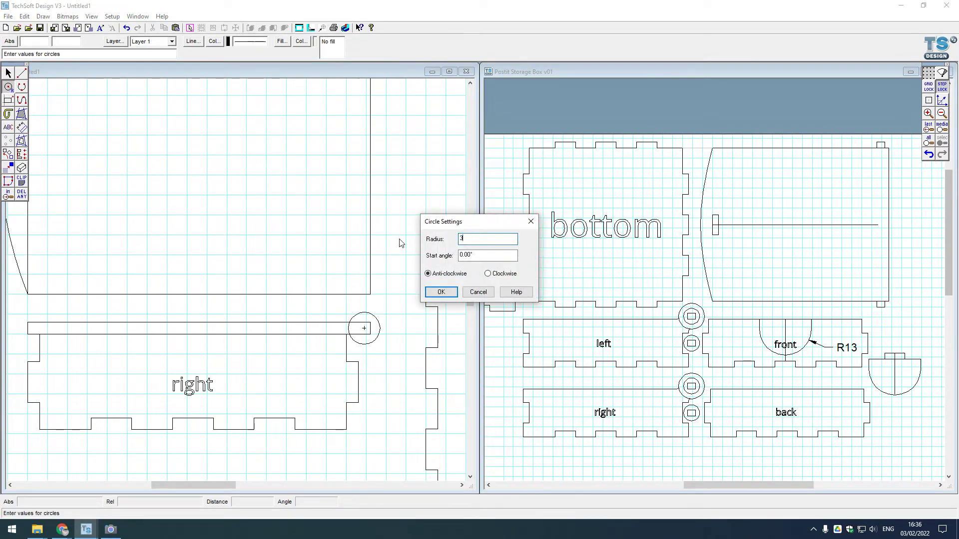
{"action": "type", "text": "3"}
{"action": "left_click", "coordinate": [441, 292]}
{"action": "scroll", "coordinate": [379, 324], "scroll_direction": "up", "scroll_amount": 3}
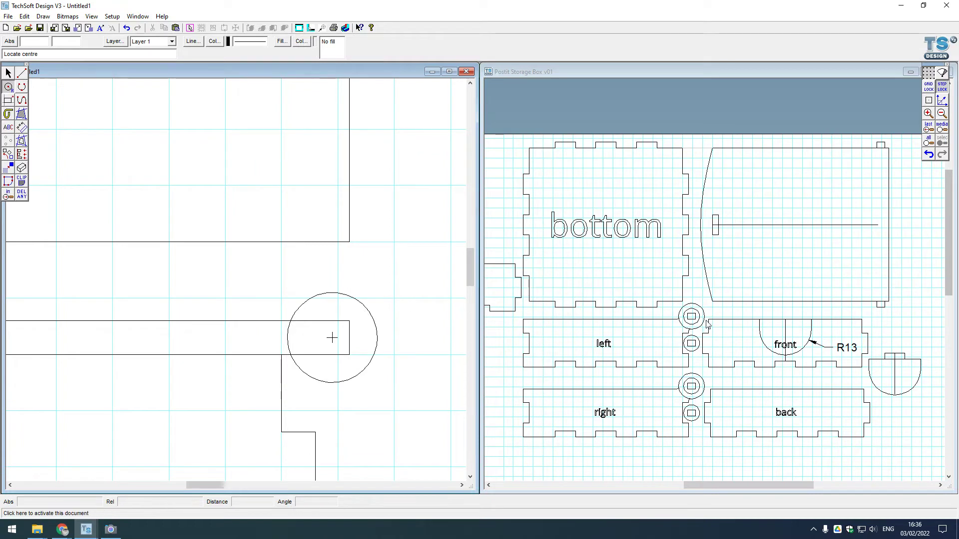
Dimension the radii of the inner and outer pivot circles beside the left panel in the Postit Storage Box reference
{"action": "scroll", "coordinate": [681, 321], "scroll_direction": "up", "scroll_amount": 4}
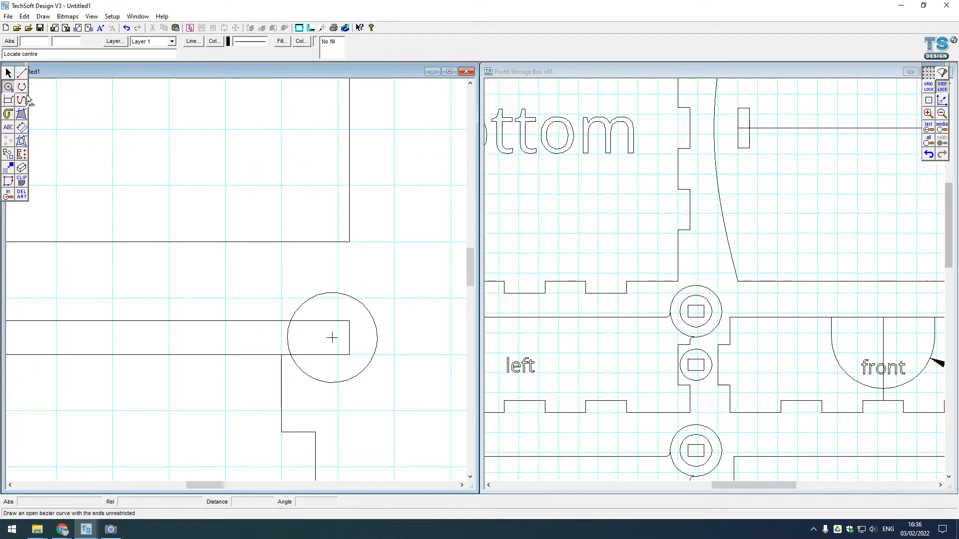
{"action": "left_click", "coordinate": [552, 73]}
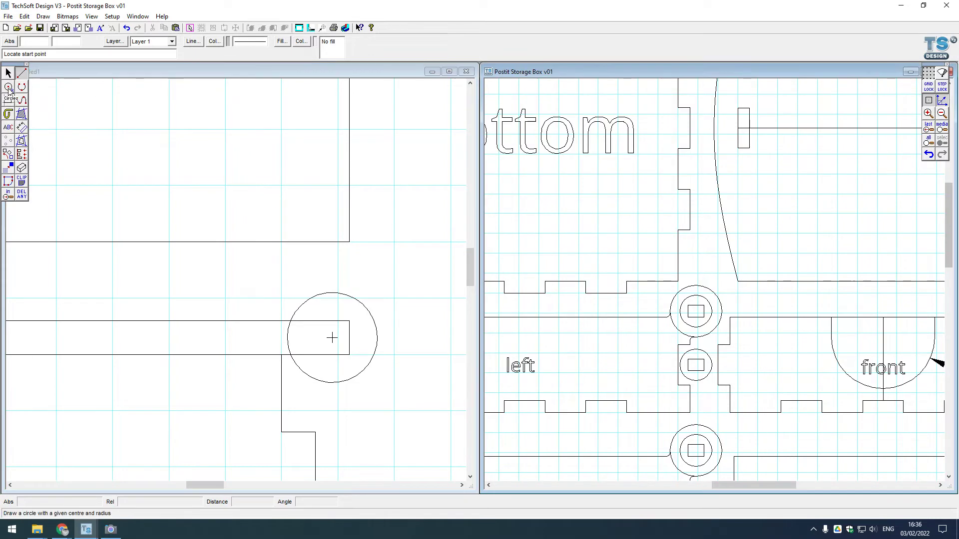
{"action": "left_click", "coordinate": [23, 128]}
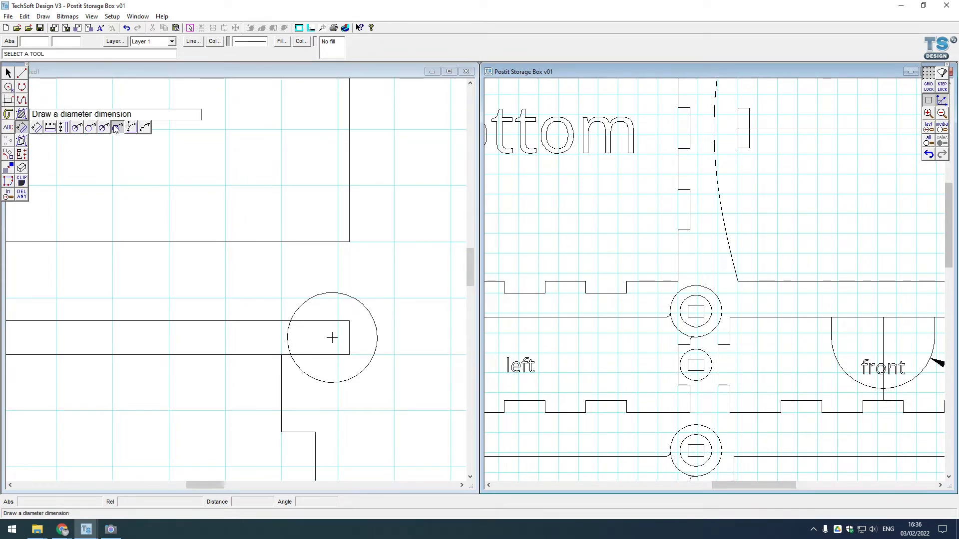
{"action": "left_click", "coordinate": [91, 128]}
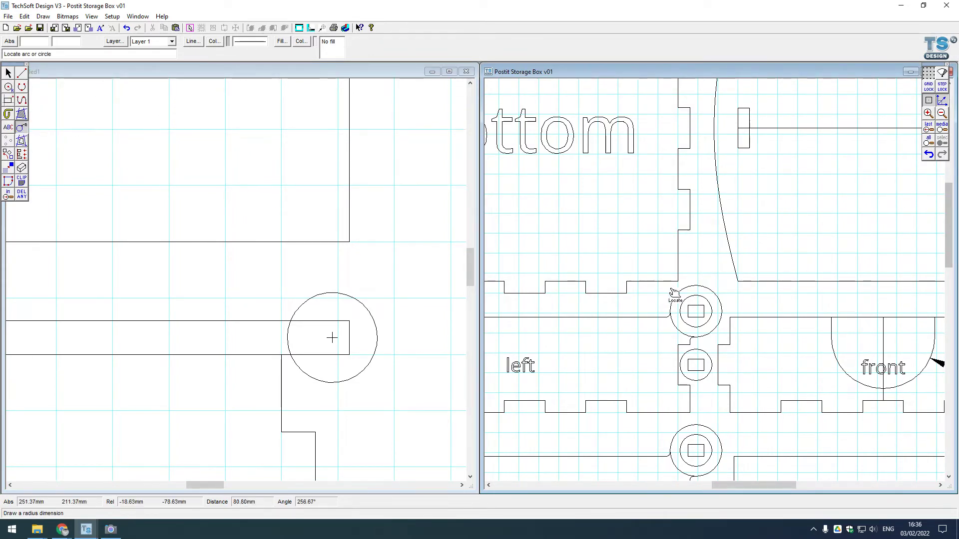
{"action": "left_click", "coordinate": [715, 295]}
{"action": "left_click", "coordinate": [759, 252]}
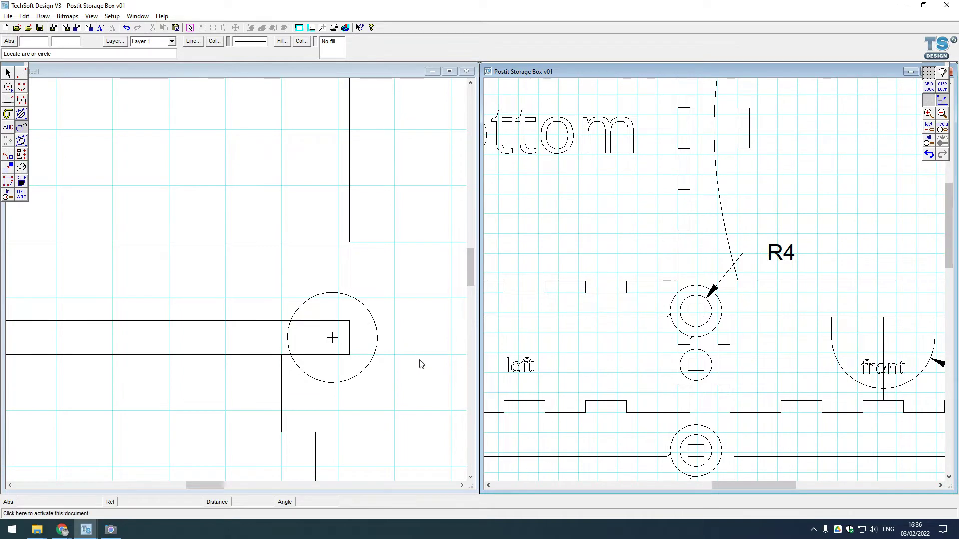
{"action": "scroll", "coordinate": [419, 359], "scroll_direction": "down", "scroll_amount": 1}
{"action": "scroll", "coordinate": [315, 360], "scroll_direction": "down", "scroll_amount": 1}
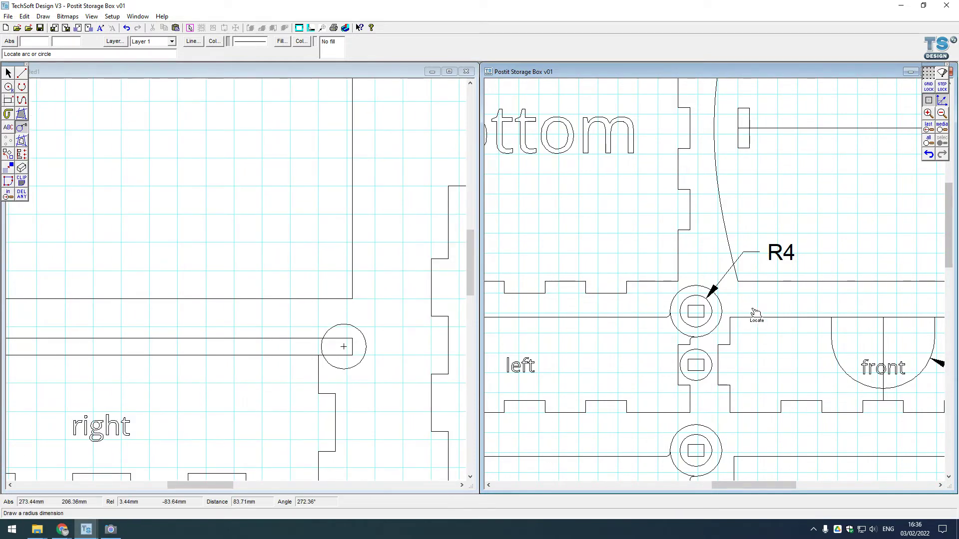
{"action": "left_click", "coordinate": [723, 312]}
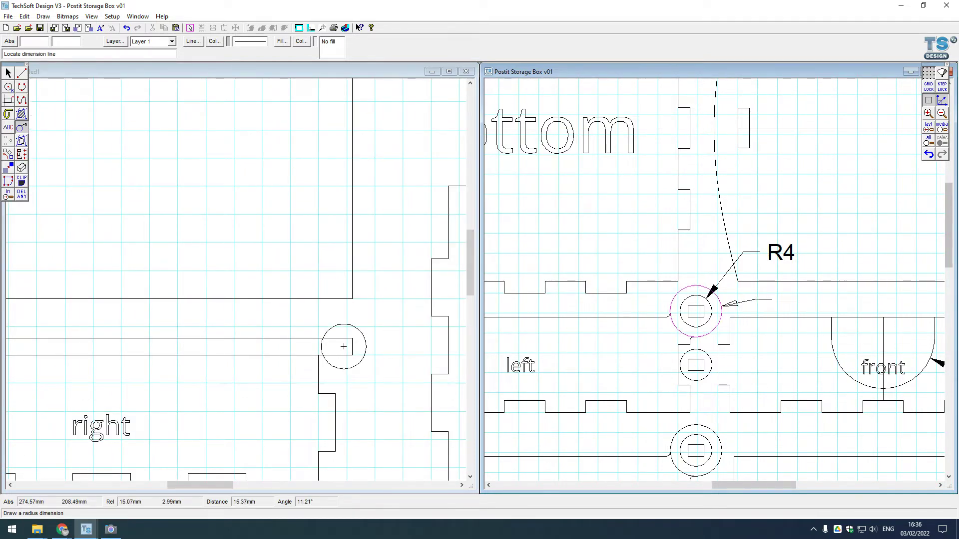
{"action": "left_click", "coordinate": [769, 295]}
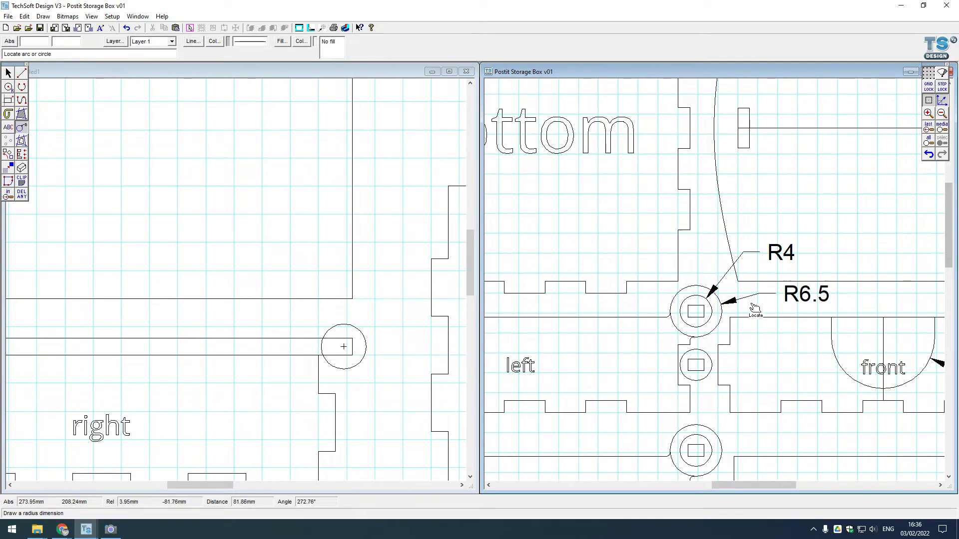
Return to the new box drawing and check the physical box in the Camera app before settling the next circle's radius
{"action": "double_click", "coordinate": [8, 87]}
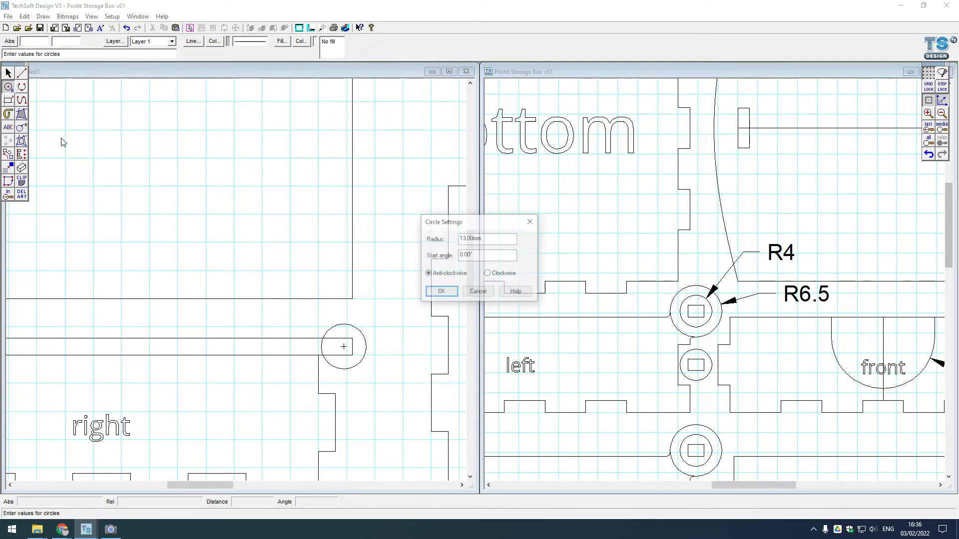
{"action": "left_click", "coordinate": [486, 291]}
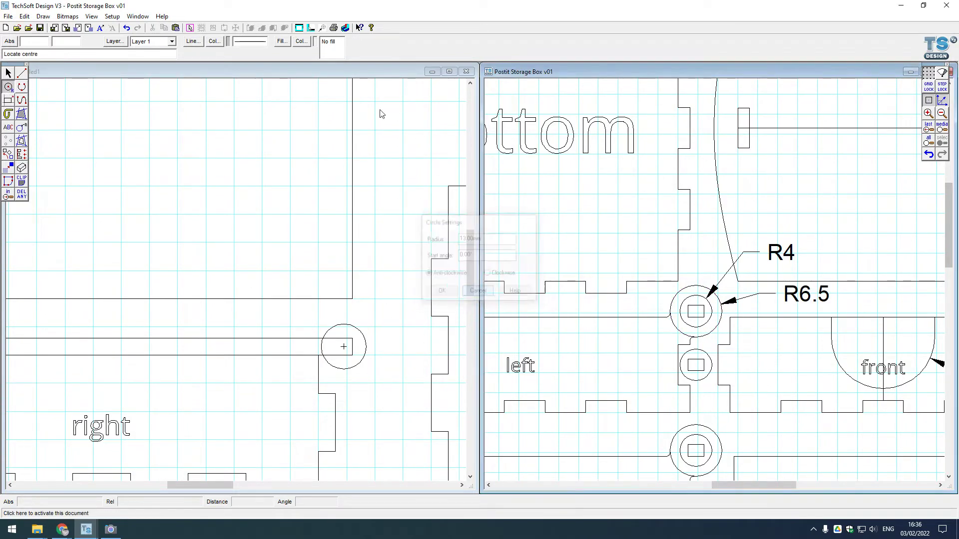
{"action": "left_click", "coordinate": [358, 76]}
{"action": "double_click", "coordinate": [9, 87]}
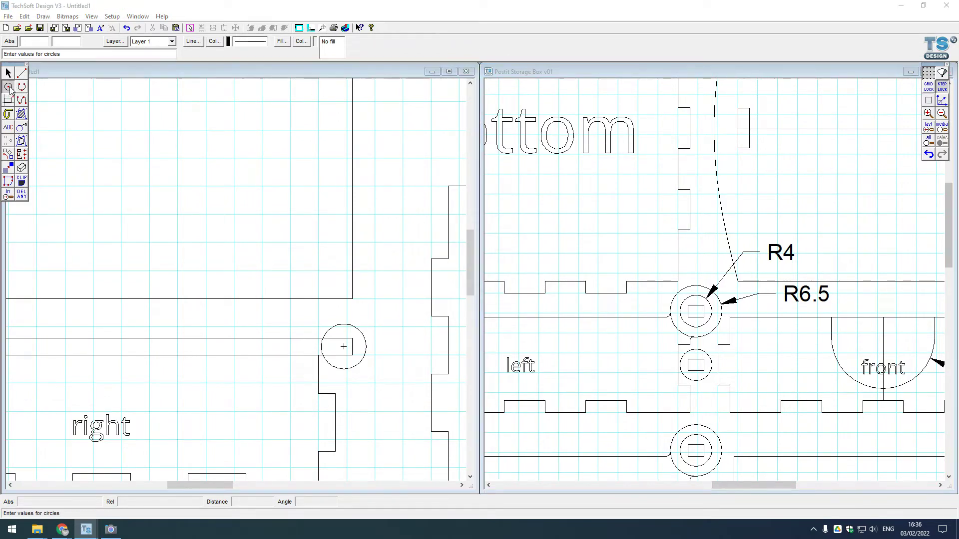
{"action": "left_click", "coordinate": [489, 242]}
{"action": "left_click_drag", "start_coordinate": [489, 242], "coordinate": [415, 238]}
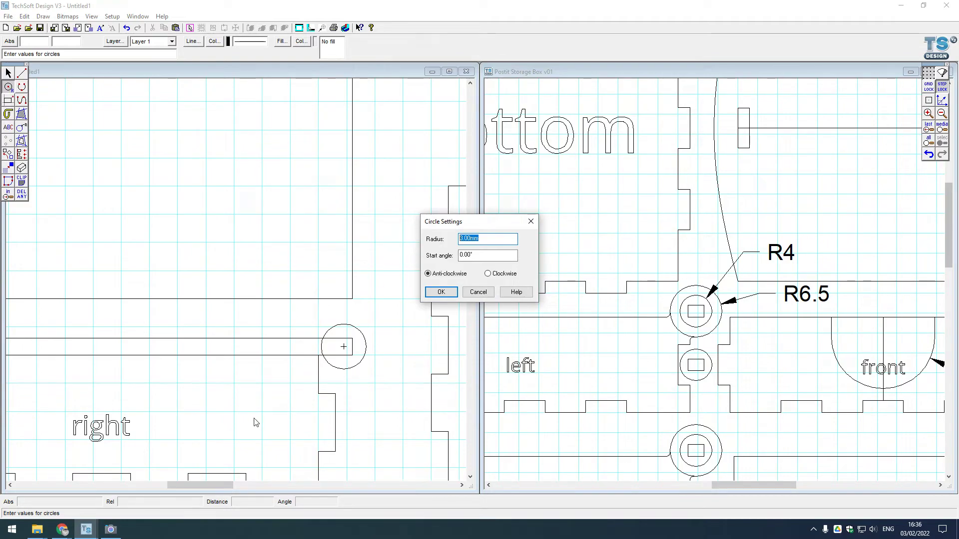
{"action": "left_click", "coordinate": [118, 530]}
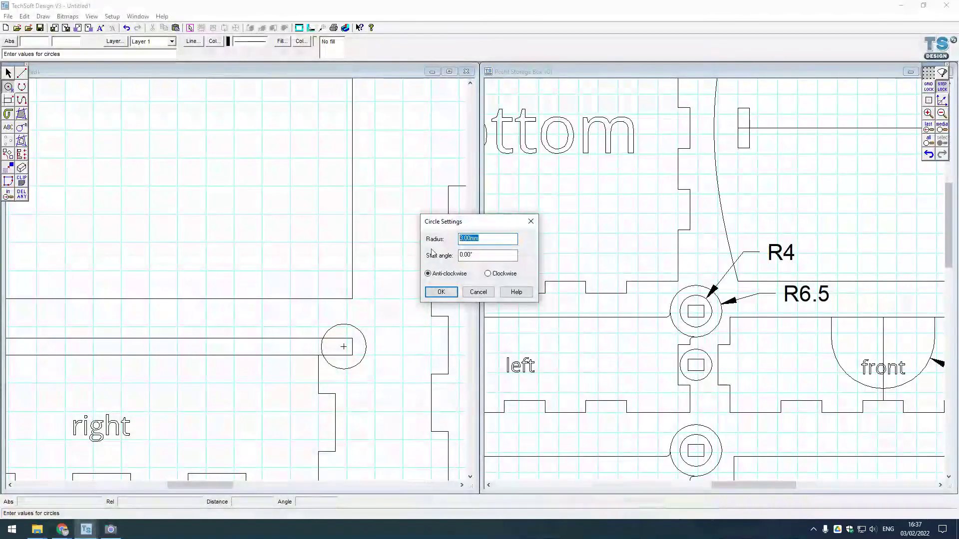
{"action": "left_click", "coordinate": [479, 292]}
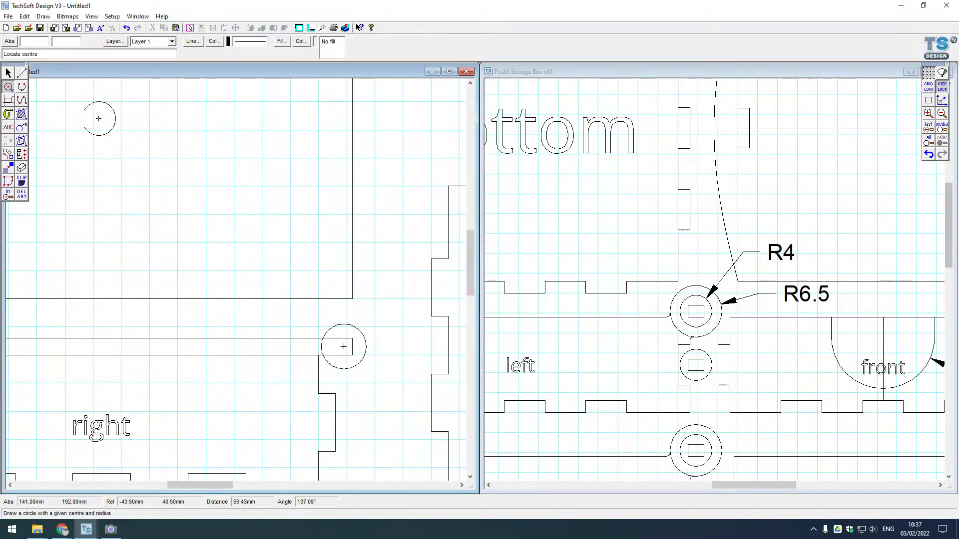
Draw a circle of 3.5 mm radius centred on the pivot cross, and delete the 4 mm radius circle around it
{"action": "left_click", "coordinate": [10, 88]}
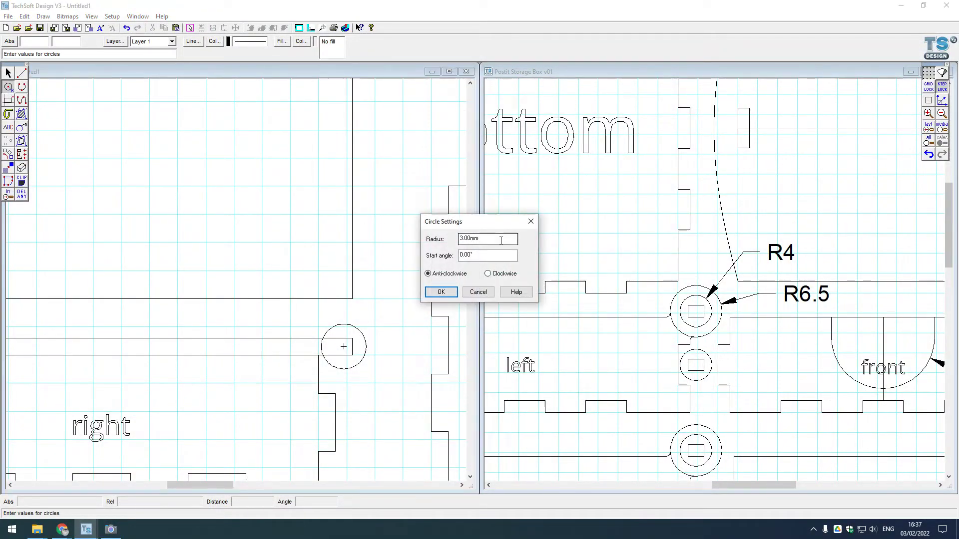
{"action": "type", "text": "3.5"}
{"action": "key", "text": "Return"}
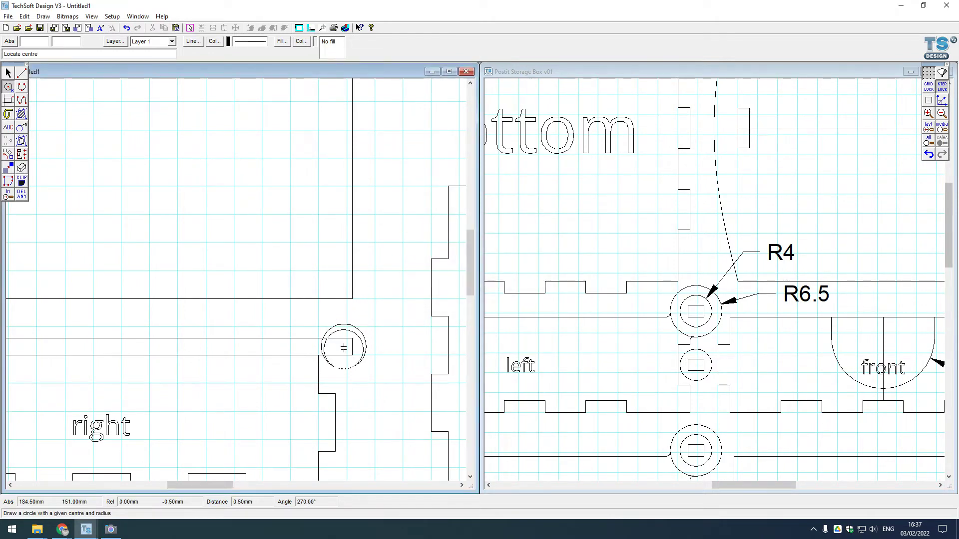
{"action": "left_click", "coordinate": [343, 347]}
{"action": "left_click", "coordinate": [13, 78]}
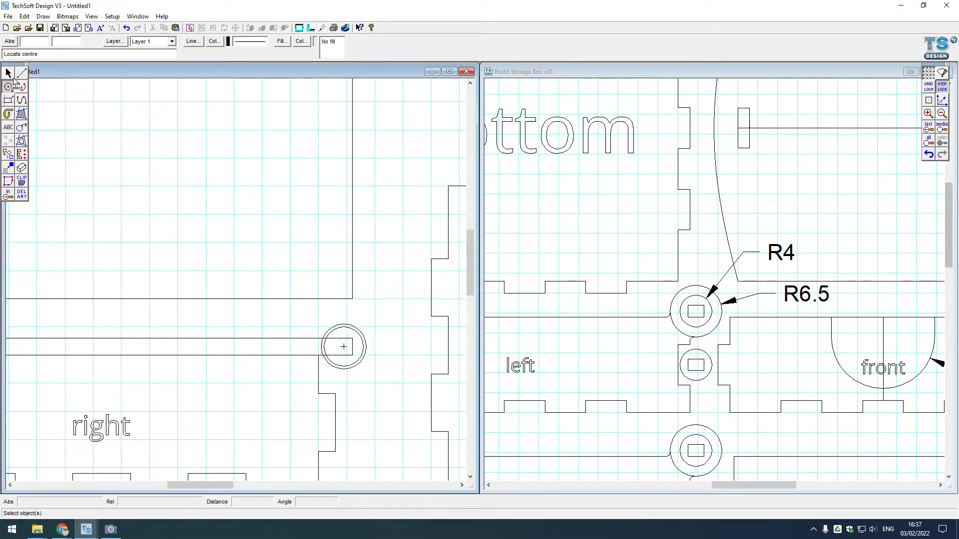
{"action": "left_click", "coordinate": [22, 193]}
{"action": "left_click", "coordinate": [354, 328]}
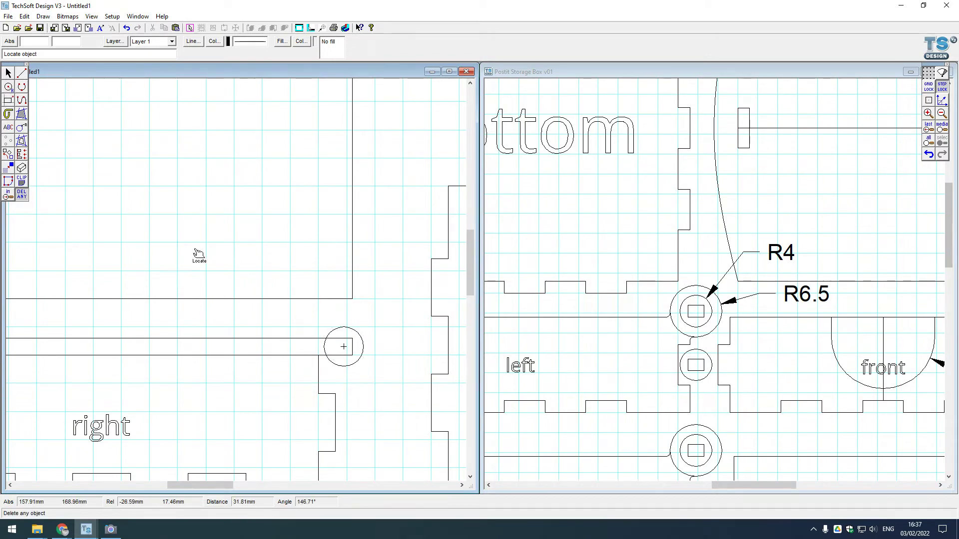
Draw an outer circle of 6 mm radius centred on the pivot cross, concentric with the 3.5 mm radius circle
{"action": "left_click", "coordinate": [8, 73]}
{"action": "double_click", "coordinate": [8, 85]}
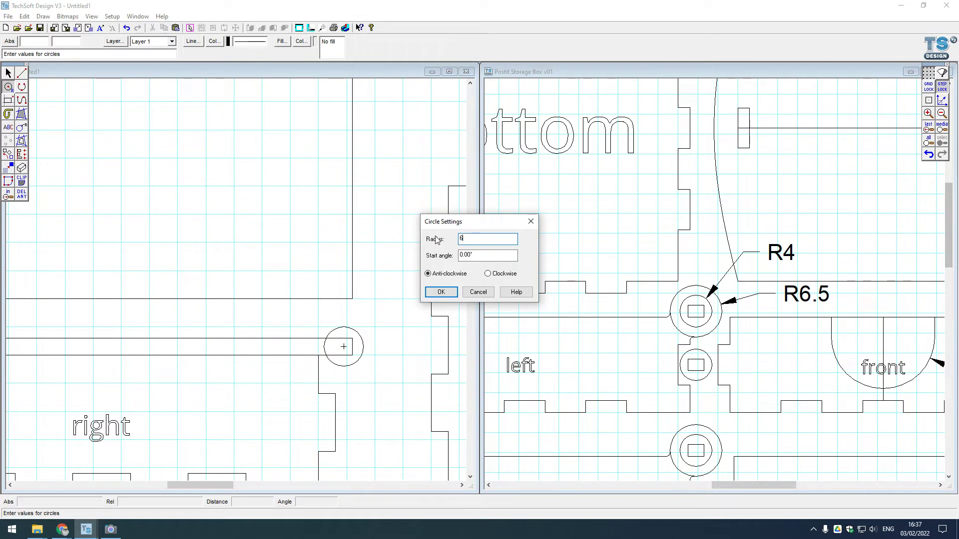
{"action": "left_click", "coordinate": [441, 292]}
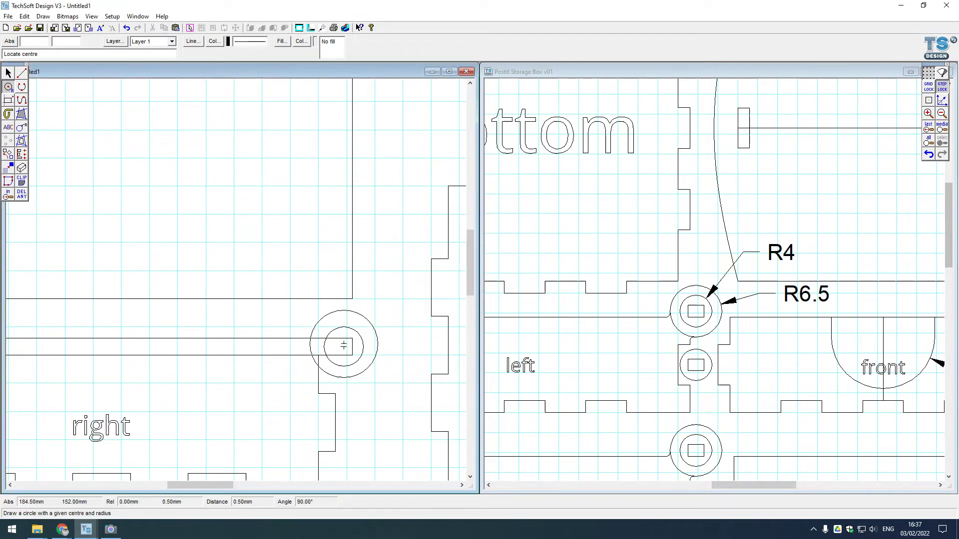
{"action": "left_click", "coordinate": [343, 345]}
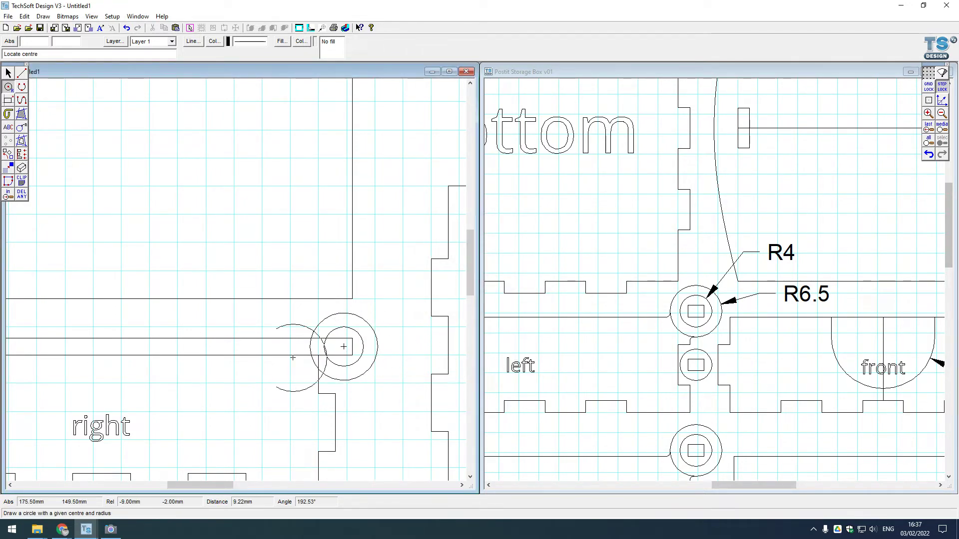
{"action": "scroll", "coordinate": [217, 372], "scroll_direction": "down", "scroll_amount": 2}
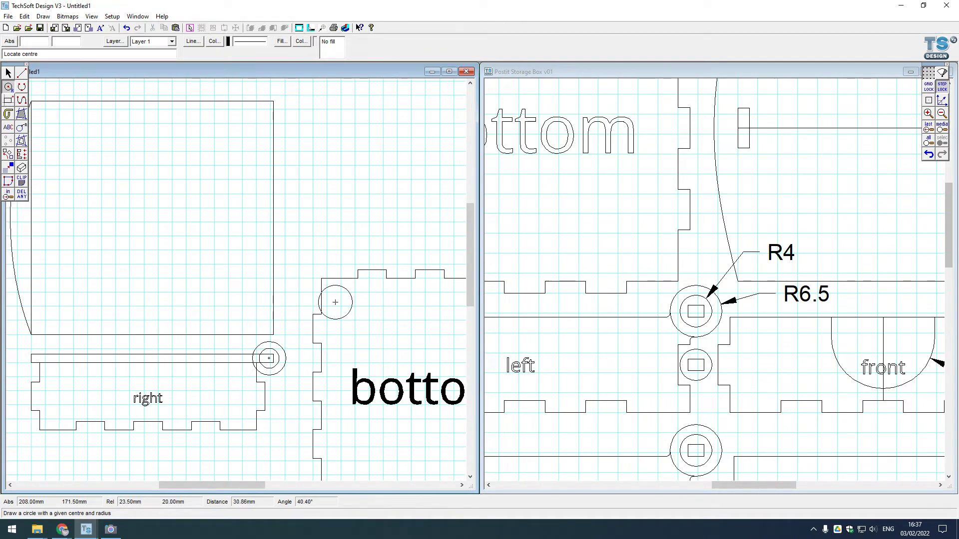
Make a path from the back panel's outline in the new box drawing and accept the conversion
{"action": "scroll", "coordinate": [229, 302], "scroll_direction": "down", "scroll_amount": 1}
{"action": "scroll", "coordinate": [253, 241], "scroll_direction": "down", "scroll_amount": 1}
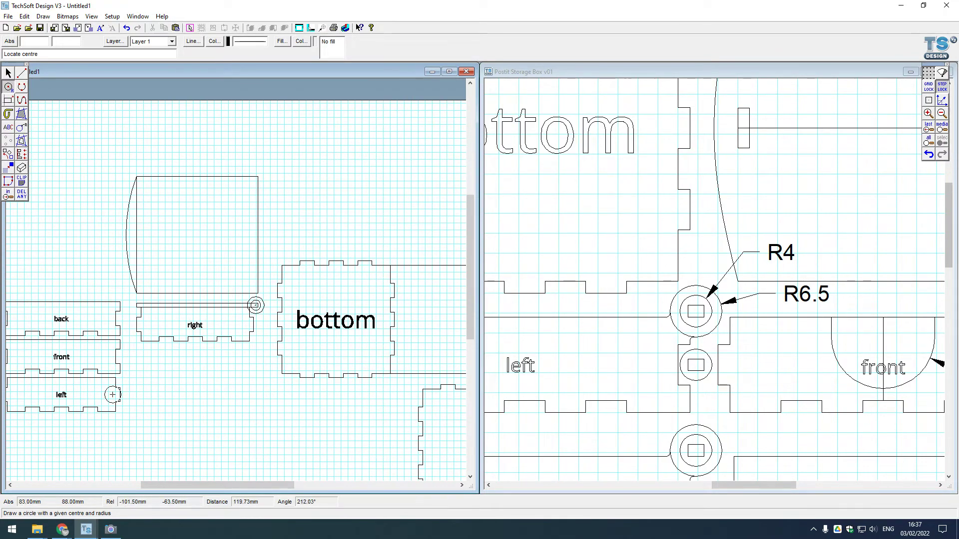
{"action": "scroll", "coordinate": [747, 349], "scroll_direction": "down", "scroll_amount": 2}
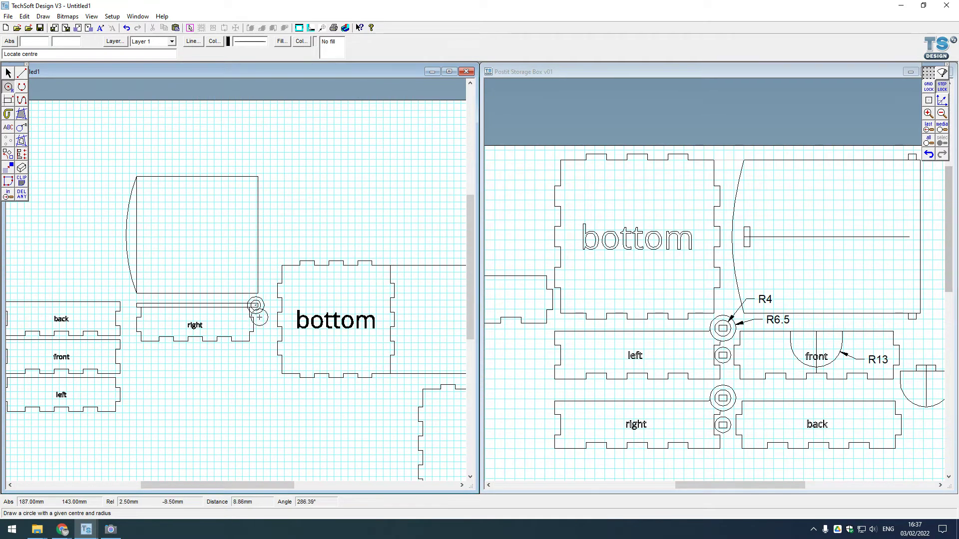
{"action": "left_click", "coordinate": [7, 73]}
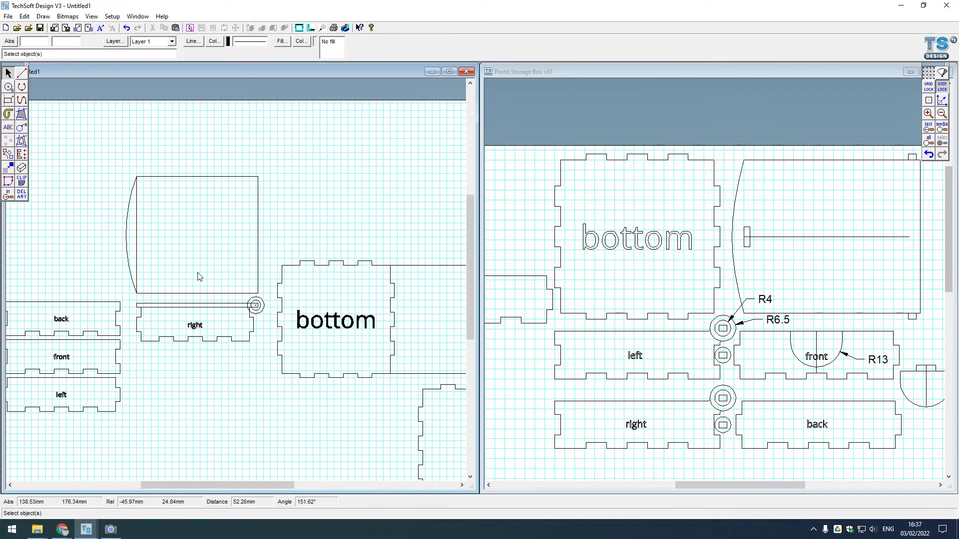
{"action": "scroll", "coordinate": [286, 343], "scroll_direction": "down", "scroll_amount": 1}
{"action": "scroll", "coordinate": [102, 321], "scroll_direction": "up", "scroll_amount": 2}
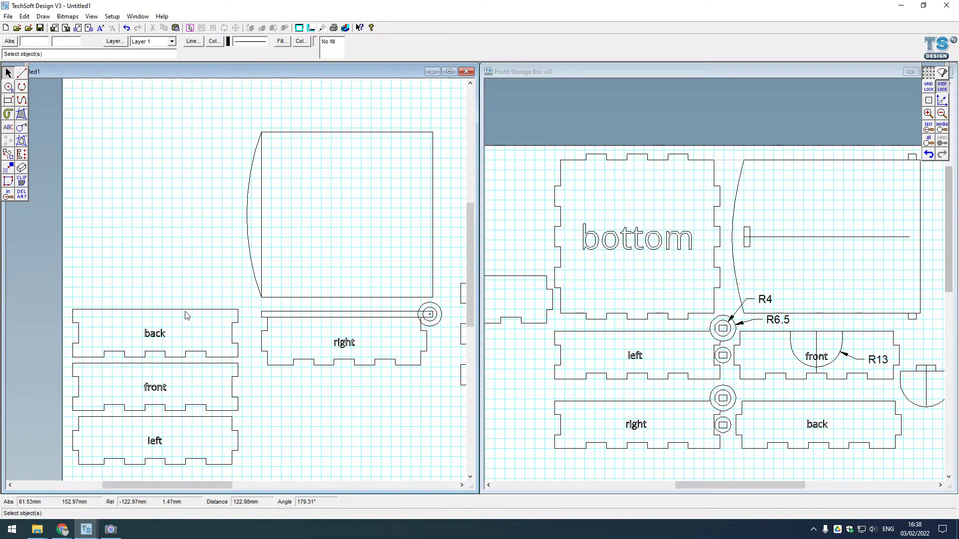
{"action": "left_click_drag", "start_coordinate": [64, 300], "coordinate": [244, 363]}
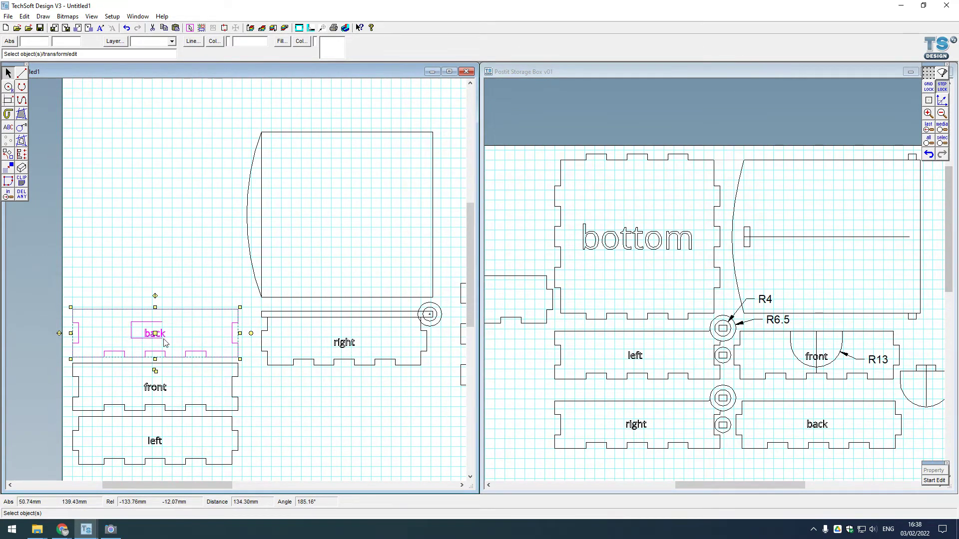
{"action": "key", "text": "ctrl+m"}
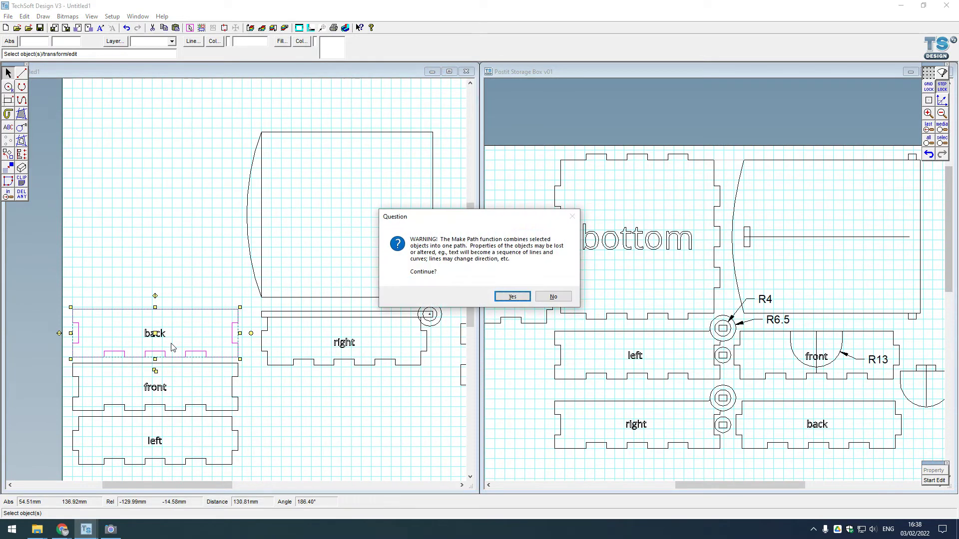
{"action": "key", "text": "Return"}
{"action": "key", "text": "Return"}
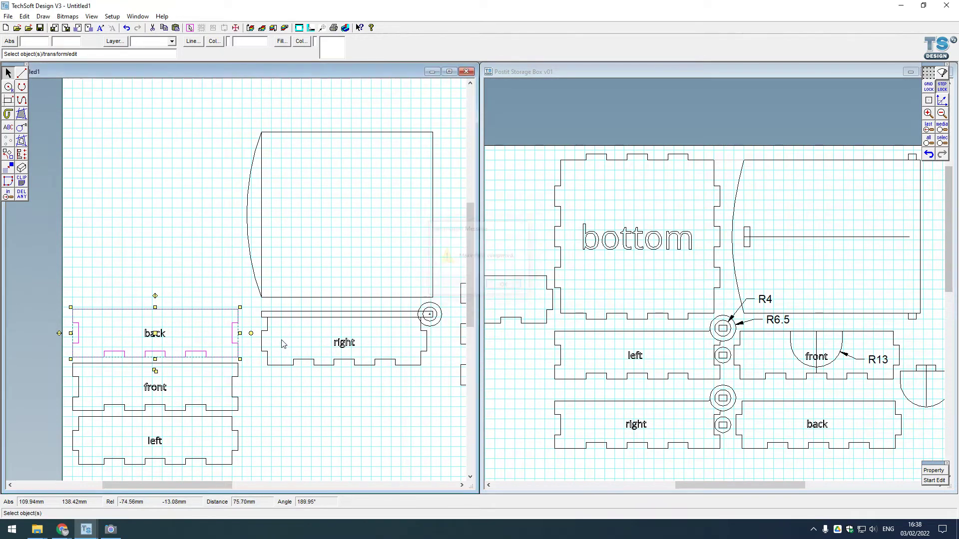
Make a path from the "back" label text
{"action": "left_click", "coordinate": [154, 333]}
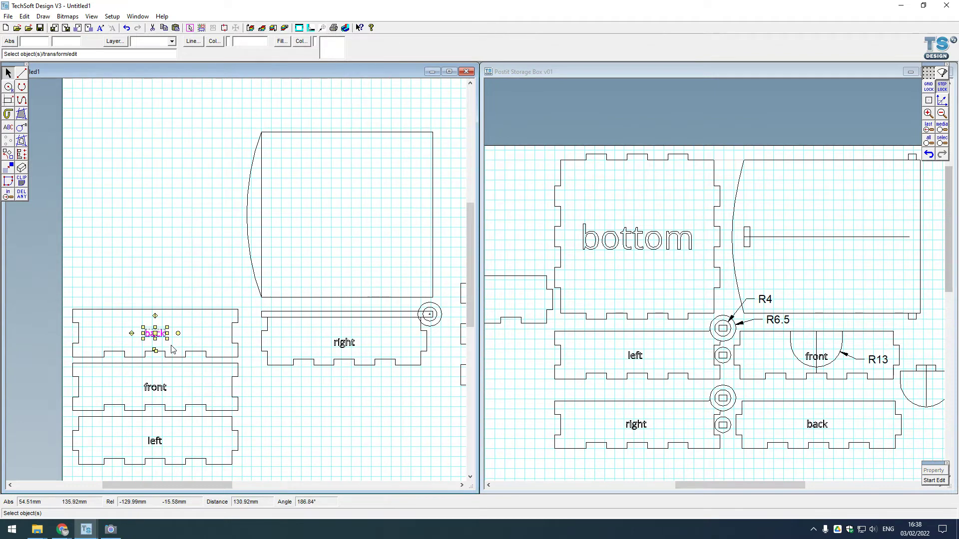
{"action": "key", "text": "ctrl+m"}
{"action": "key", "text": "Return"}
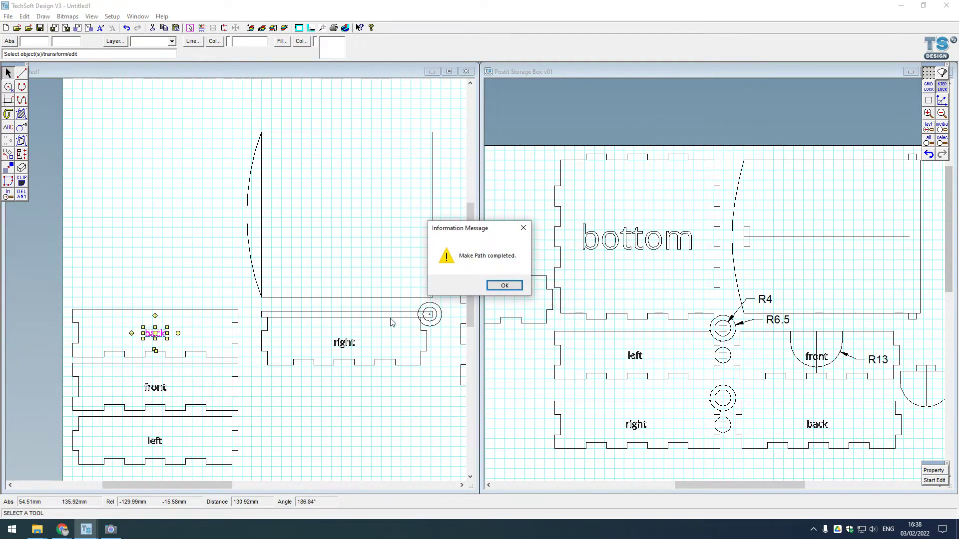
{"action": "key", "text": "Return"}
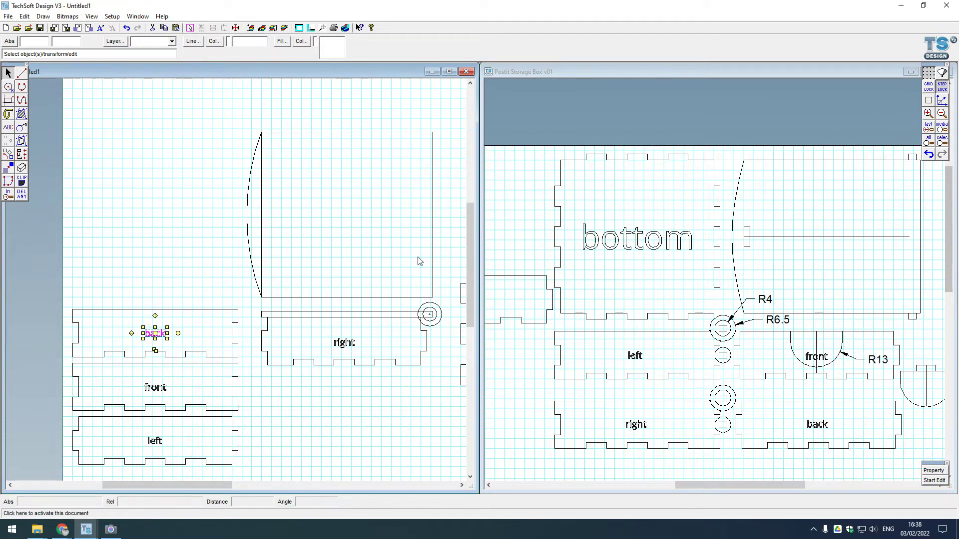
Move the back panel's outline onto the right panel, centred on the "right" label
{"action": "left_click", "coordinate": [215, 312]}
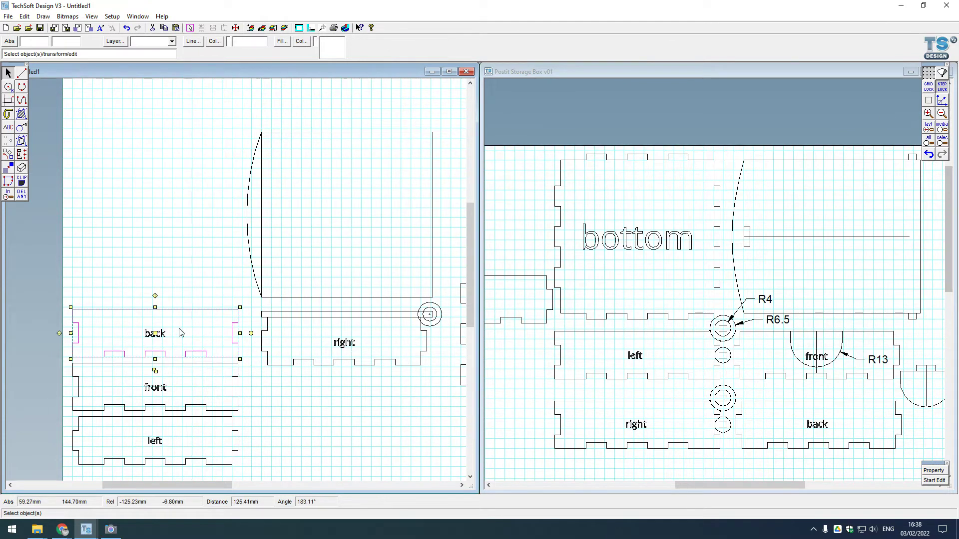
{"action": "left_click_drag", "start_coordinate": [155, 333], "coordinate": [344, 343]}
{"action": "scroll", "coordinate": [282, 319], "scroll_direction": "up", "scroll_amount": 3}
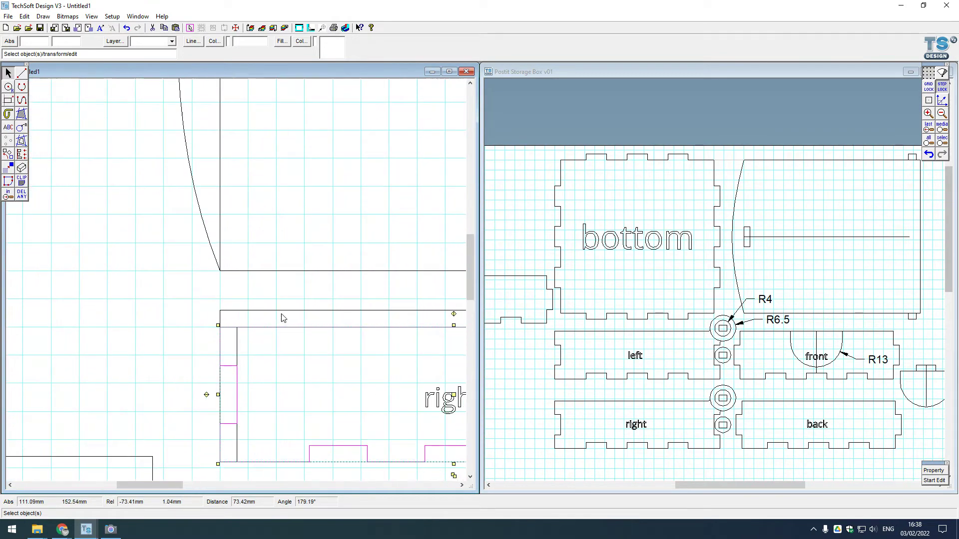
{"action": "left_click", "coordinate": [286, 377]}
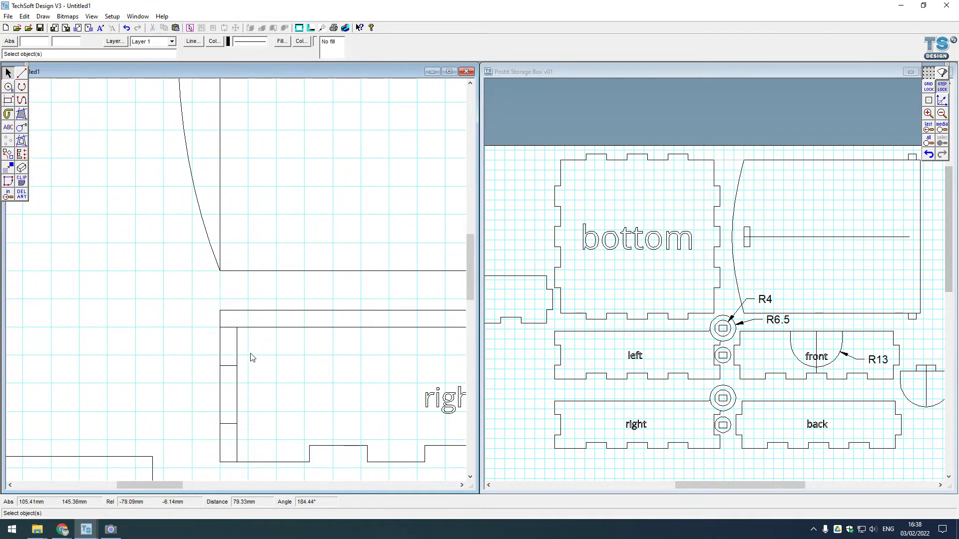
Move the right panel's original outline to the vacated back panel position, centred on the "back" label
{"action": "left_click", "coordinate": [236, 379]}
{"action": "scroll", "coordinate": [252, 374], "scroll_direction": "down", "scroll_amount": 2}
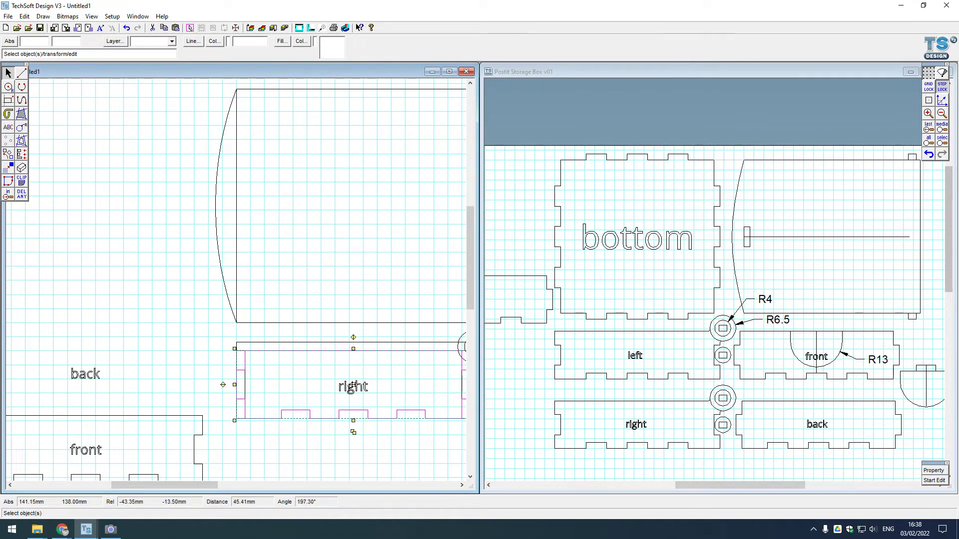
{"action": "left_click_drag", "start_coordinate": [353, 386], "coordinate": [92, 374]}
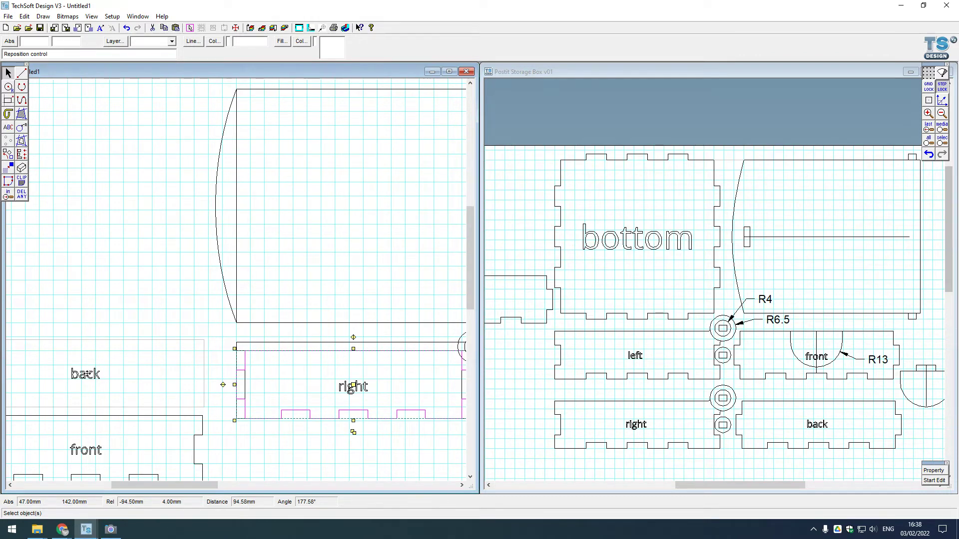
{"action": "left_click", "coordinate": [86, 374]}
{"action": "left_click", "coordinate": [285, 464]}
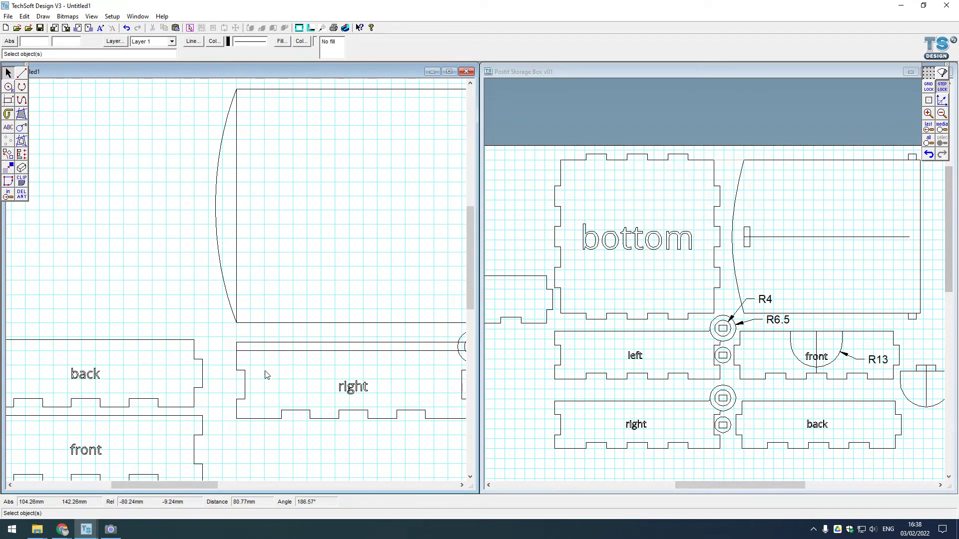
Stretch the pivot end of the thin lid strip above the right panel outward by 4 mm, inside the outer pivot circle
{"action": "scroll", "coordinate": [182, 378], "scroll_direction": "down", "scroll_amount": 1}
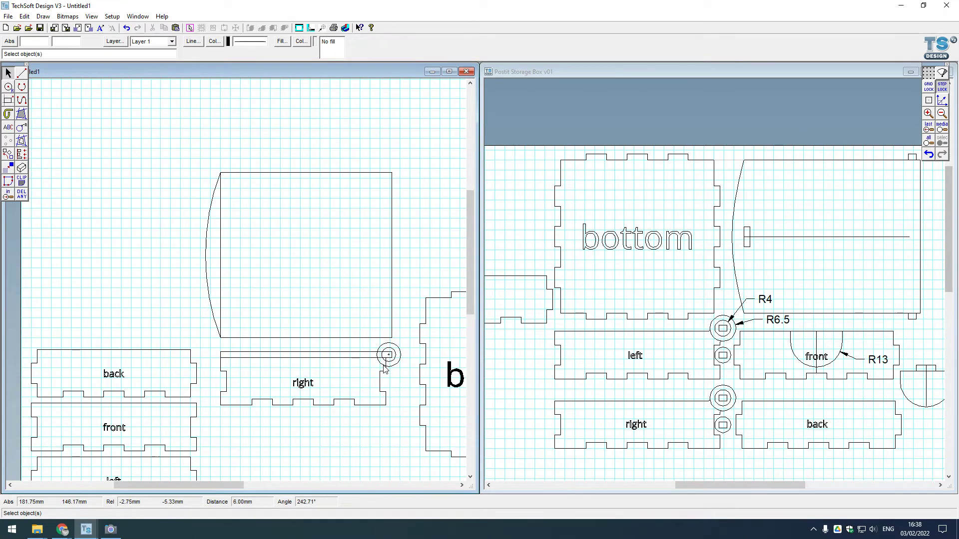
{"action": "scroll", "coordinate": [388, 363], "scroll_direction": "up", "scroll_amount": 2}
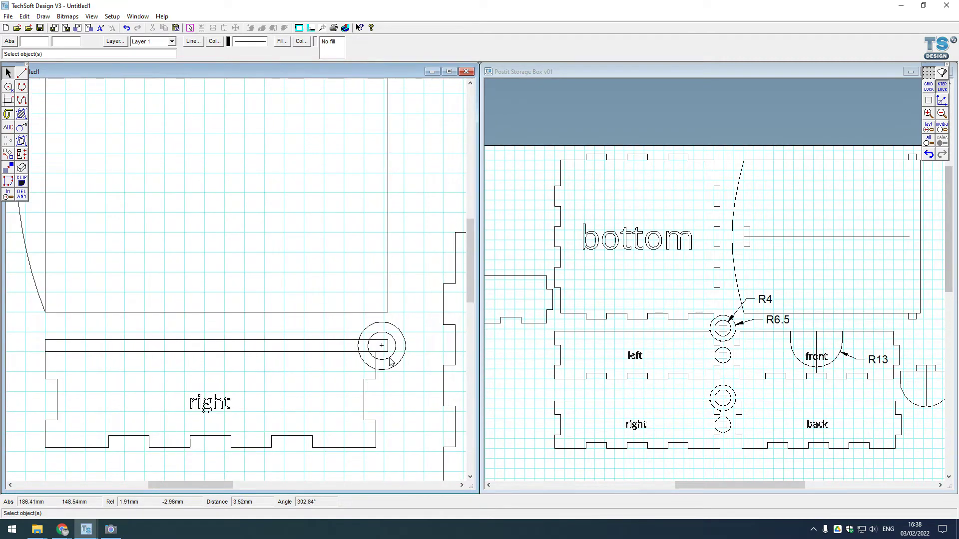
{"action": "scroll", "coordinate": [390, 362], "scroll_direction": "up", "scroll_amount": 1}
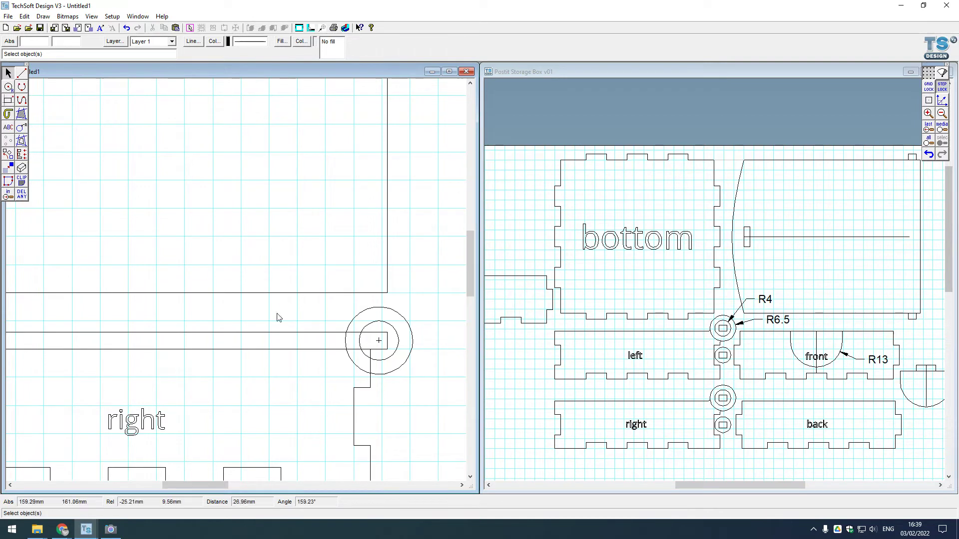
{"action": "left_click", "coordinate": [329, 333]}
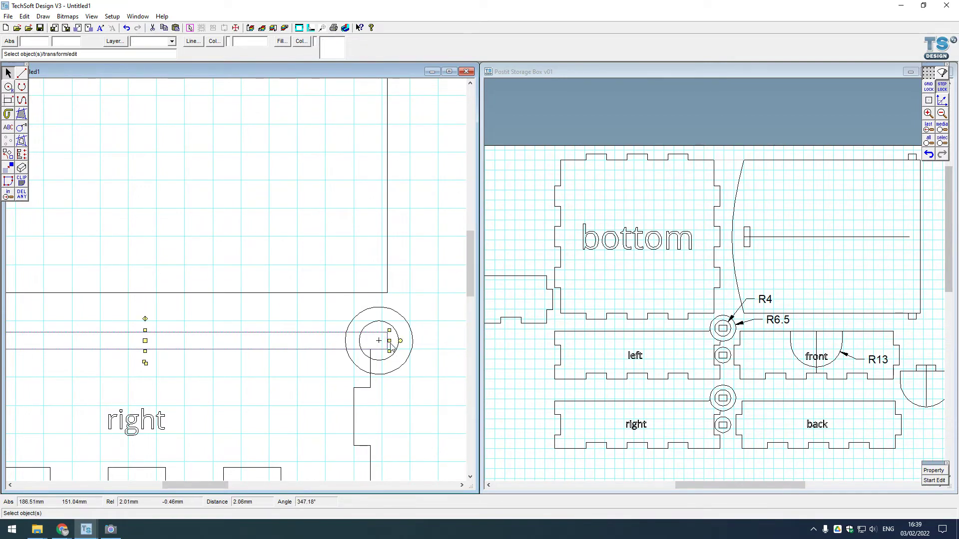
{"action": "left_click_drag", "start_coordinate": [389, 342], "coordinate": [392, 342]}
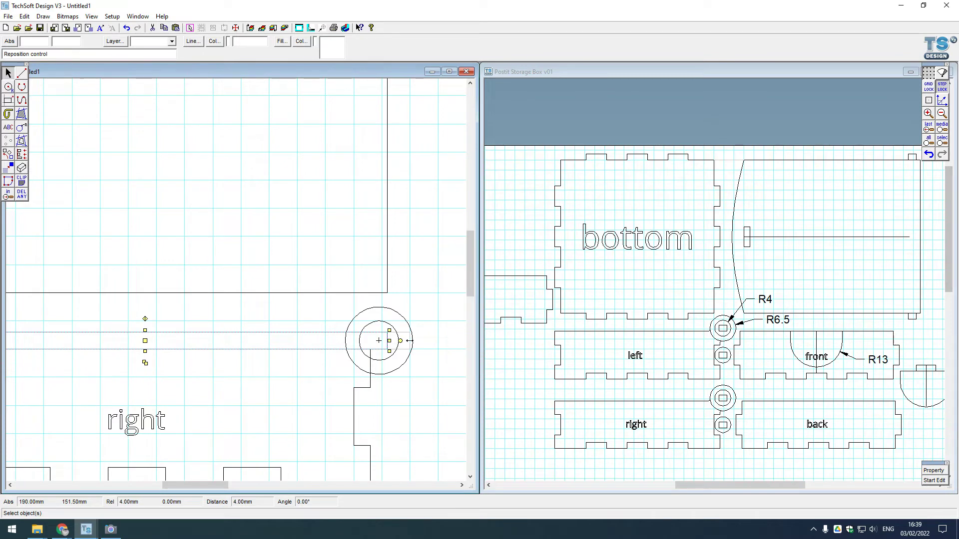
{"action": "scroll", "coordinate": [411, 341], "scroll_direction": "up", "scroll_amount": 3}
{"action": "left_click_drag", "start_coordinate": [411, 341], "coordinate": [411, 340]}
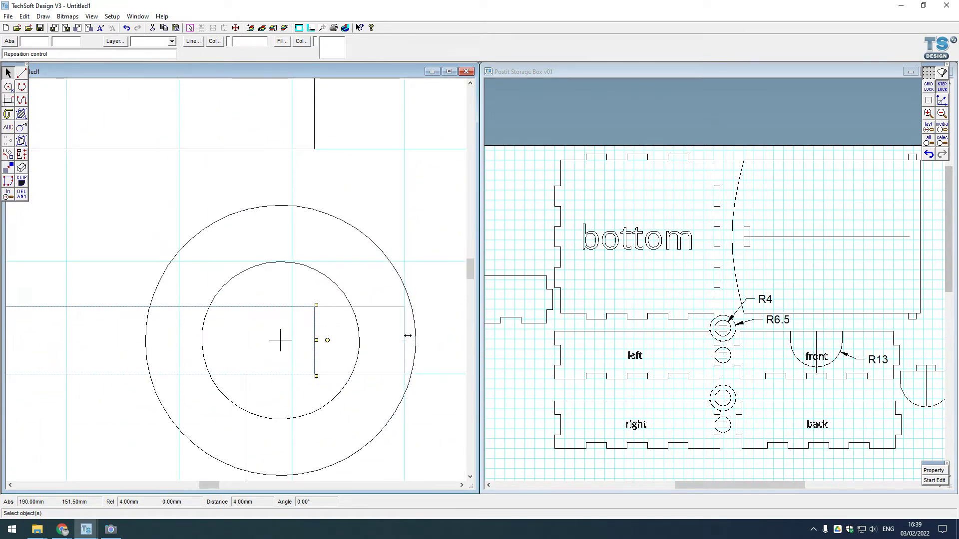
{"action": "left_click_drag", "start_coordinate": [407, 336], "coordinate": [410, 341]}
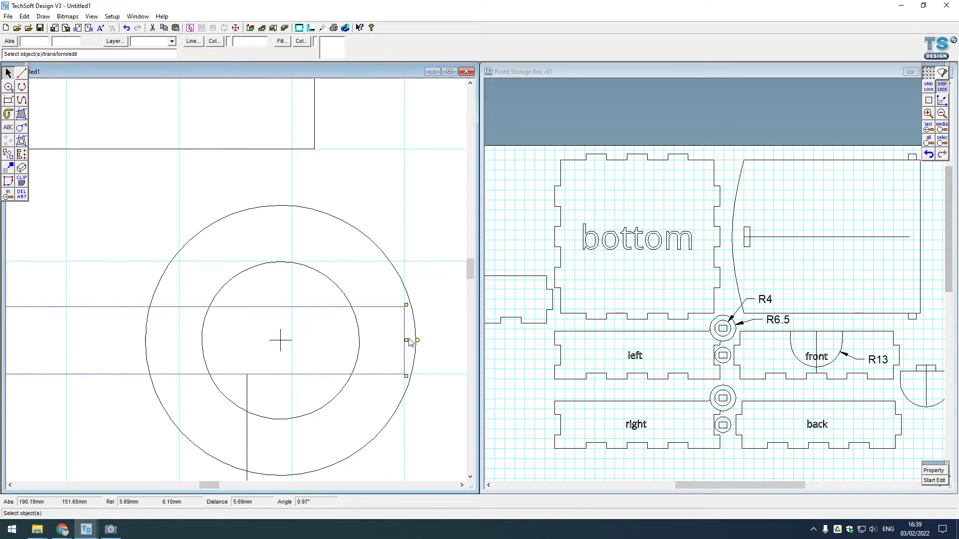
{"action": "scroll", "coordinate": [409, 341], "scroll_direction": "down", "scroll_amount": 4}
{"action": "left_click", "coordinate": [446, 384]}
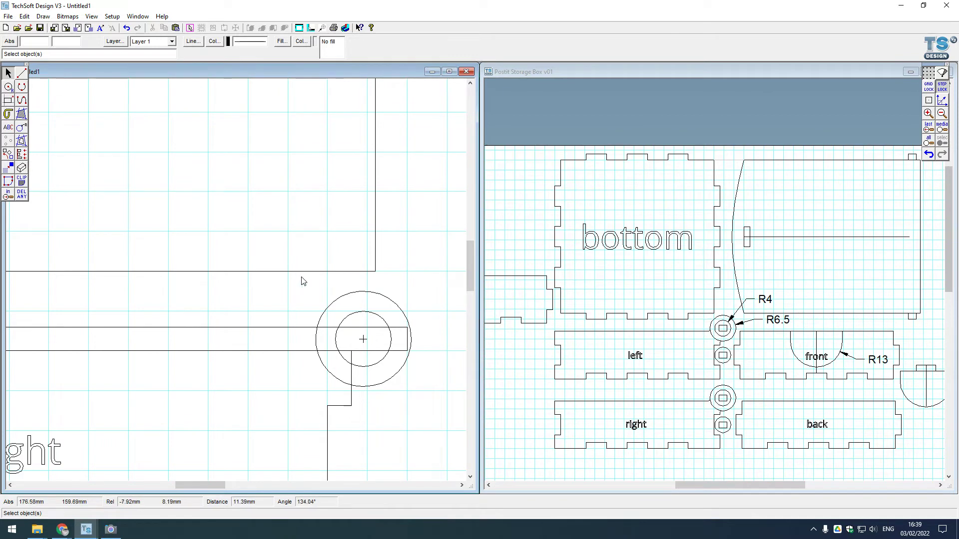
Test the lid's open position with one repeat of the thin strip rotated 90° about the pivot centre, and undo the rotated copy
{"action": "left_click", "coordinate": [167, 328]}
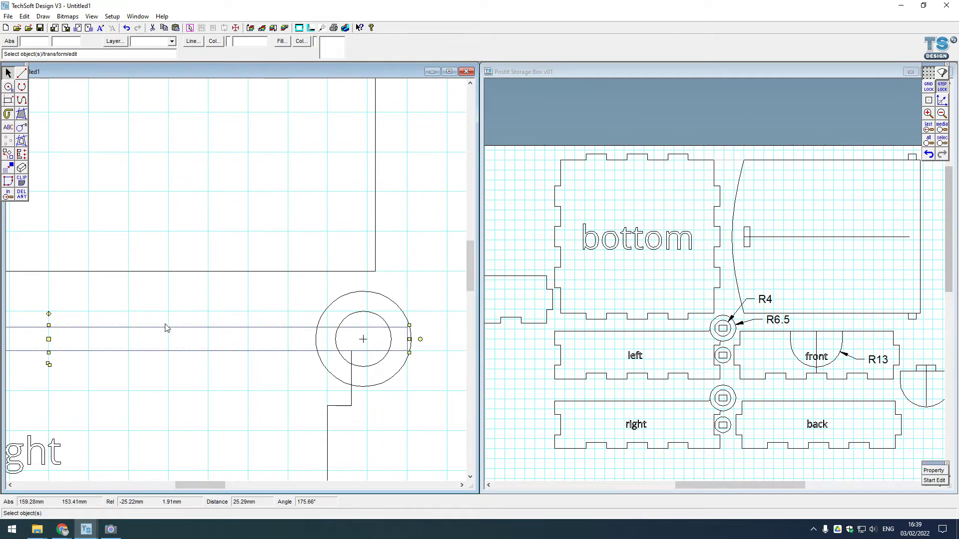
{"action": "scroll", "coordinate": [240, 294], "scroll_direction": "down", "scroll_amount": 2}
{"action": "scroll", "coordinate": [240, 293], "scroll_direction": "down", "scroll_amount": 2}
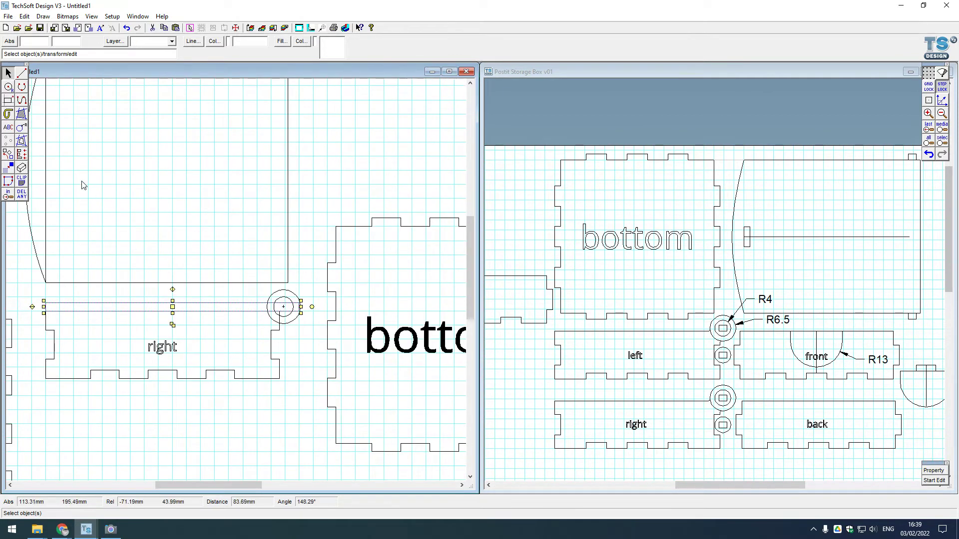
{"action": "left_click", "coordinate": [8, 155]}
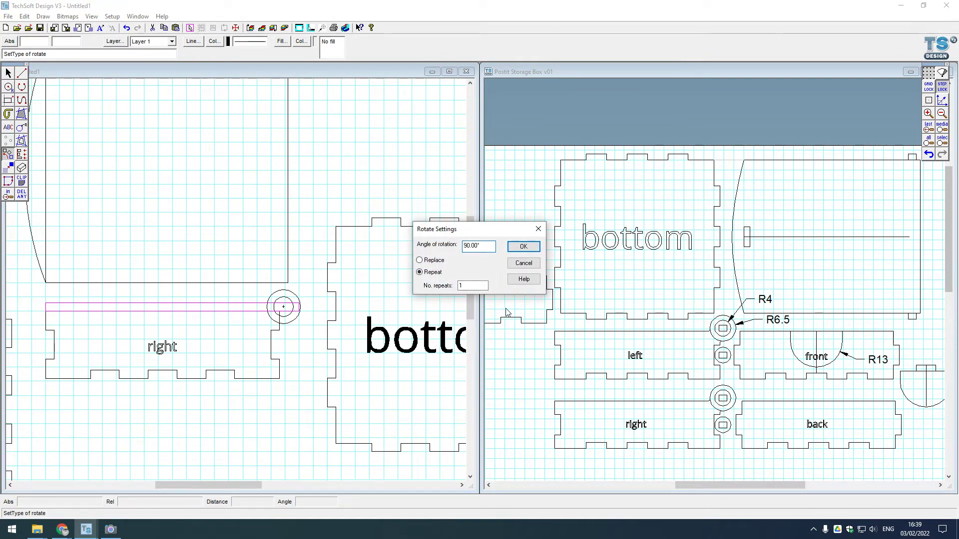
{"action": "left_click", "coordinate": [516, 248]}
{"action": "scroll", "coordinate": [291, 303], "scroll_direction": "up", "scroll_amount": 5}
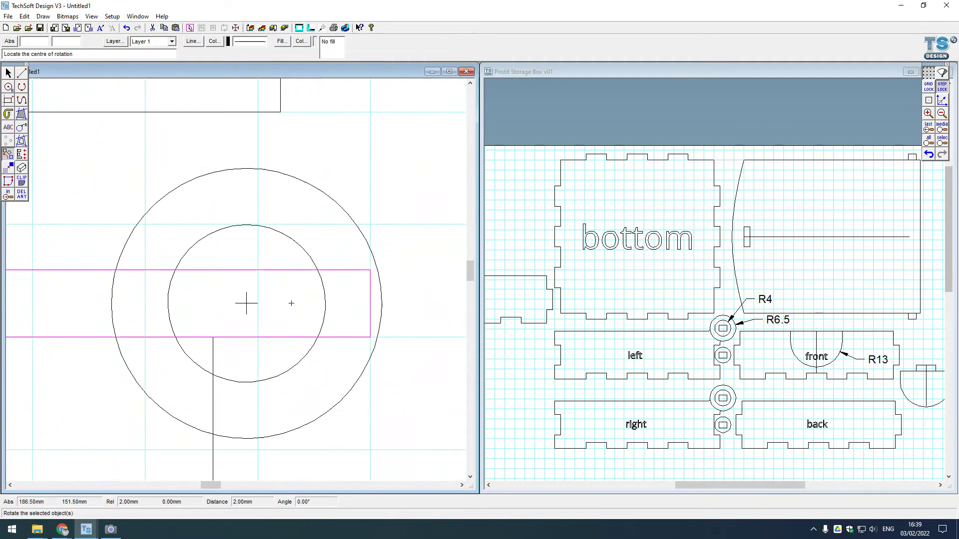
{"action": "left_click", "coordinate": [246, 303]}
{"action": "scroll", "coordinate": [248, 305], "scroll_direction": "down", "scroll_amount": 2}
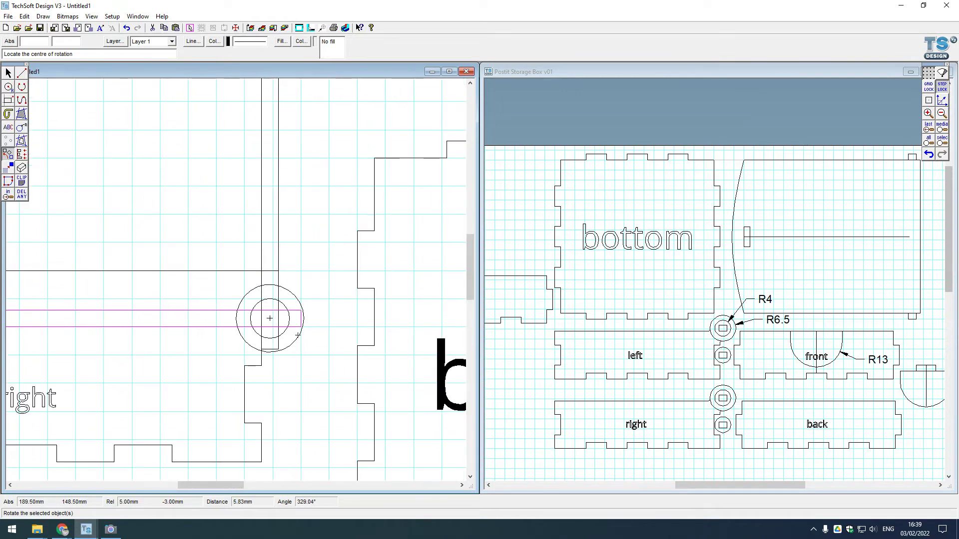
{"action": "scroll", "coordinate": [297, 336], "scroll_direction": "down", "scroll_amount": 1}
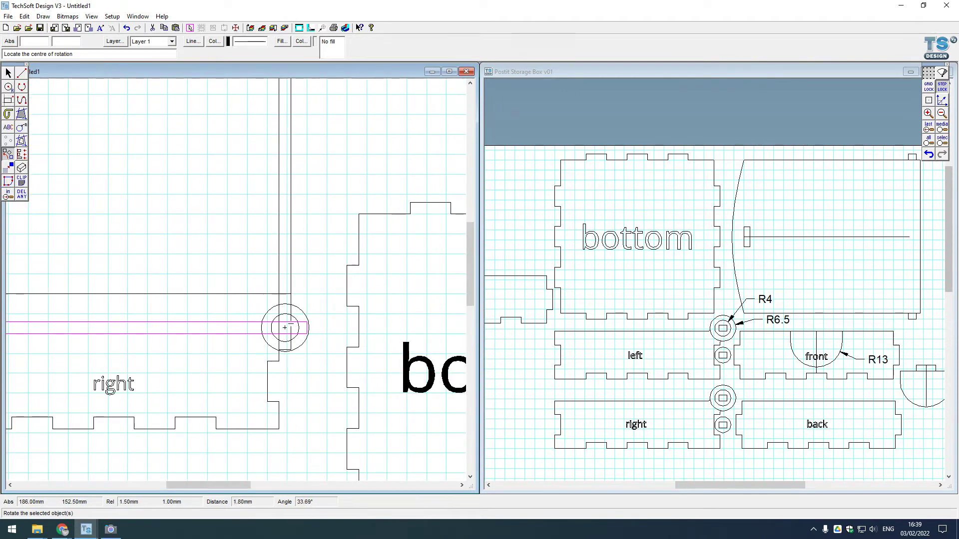
{"action": "scroll", "coordinate": [312, 352], "scroll_direction": "down", "scroll_amount": 1}
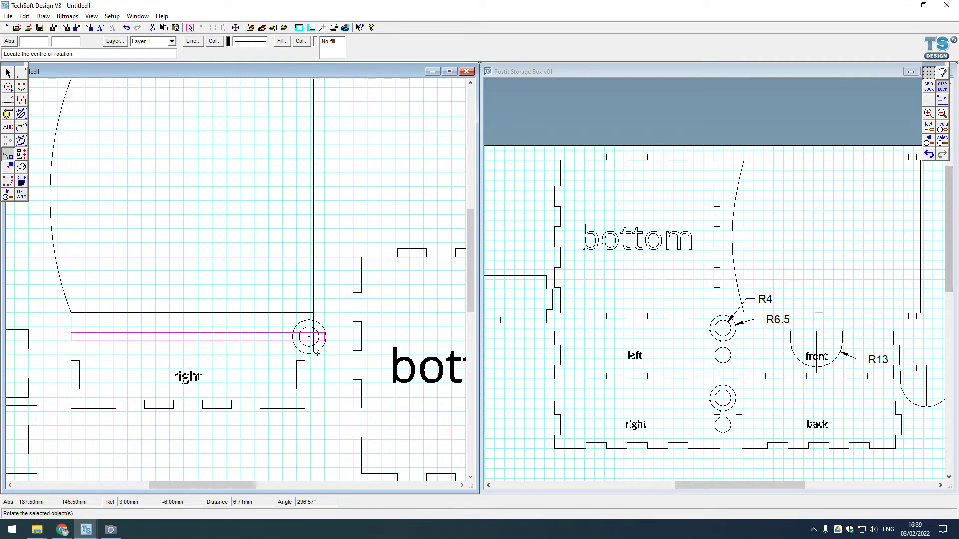
{"action": "left_click", "coordinate": [927, 156]}
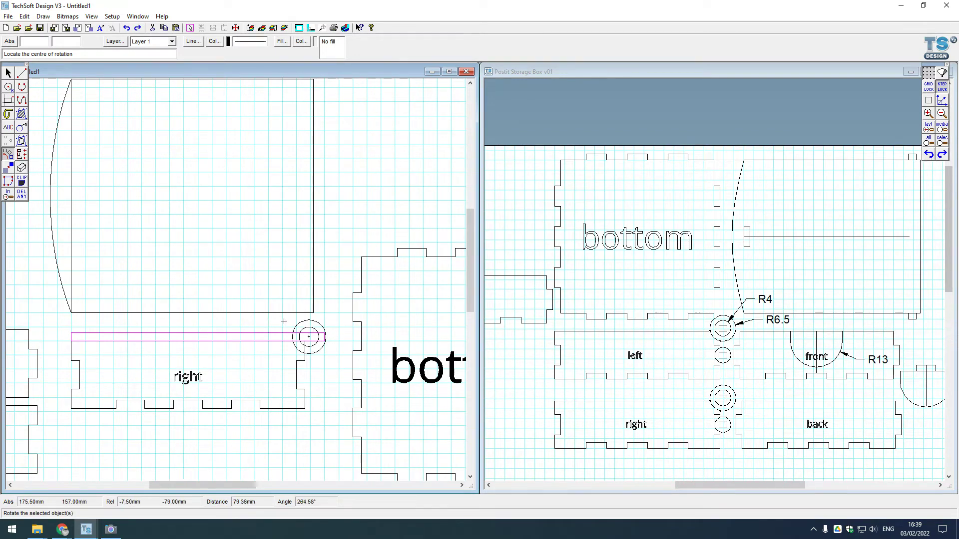
{"action": "key", "text": "Escape"}
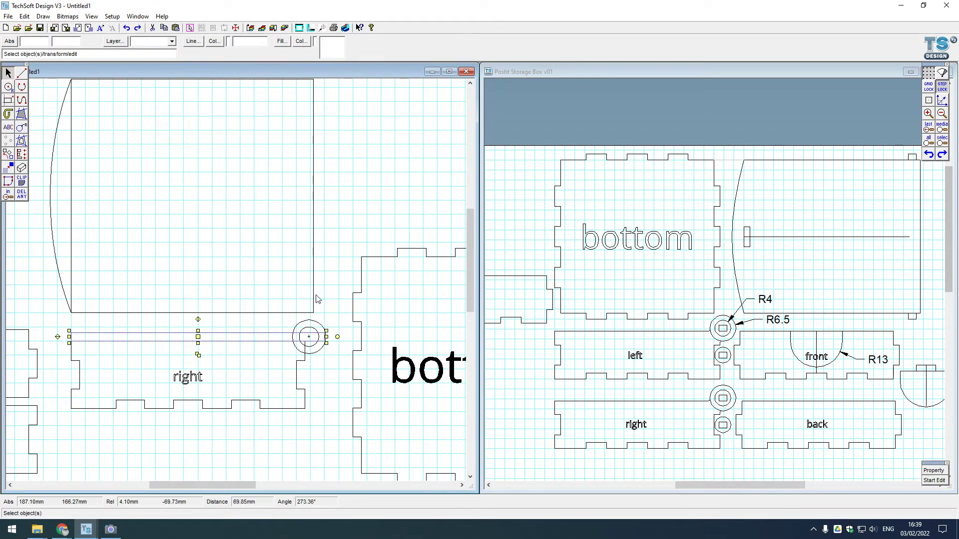
Stretch the large lid rectangle's right edge outward by 4 mm, in line with the end of the thin lid strip
{"action": "left_click", "coordinate": [314, 298]}
{"action": "scroll", "coordinate": [328, 236], "scroll_direction": "up", "scroll_amount": 2}
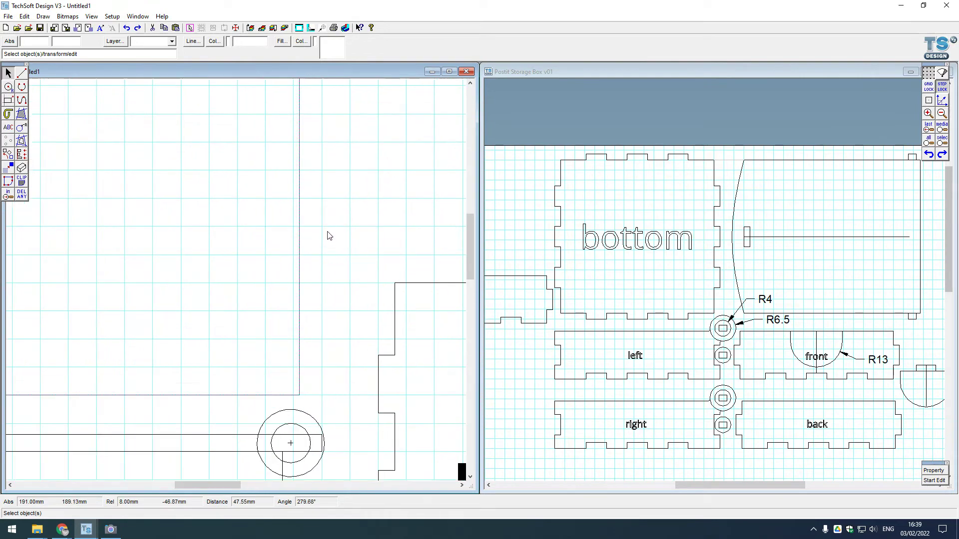
{"action": "left_click_drag", "start_coordinate": [302, 162], "coordinate": [321, 163]}
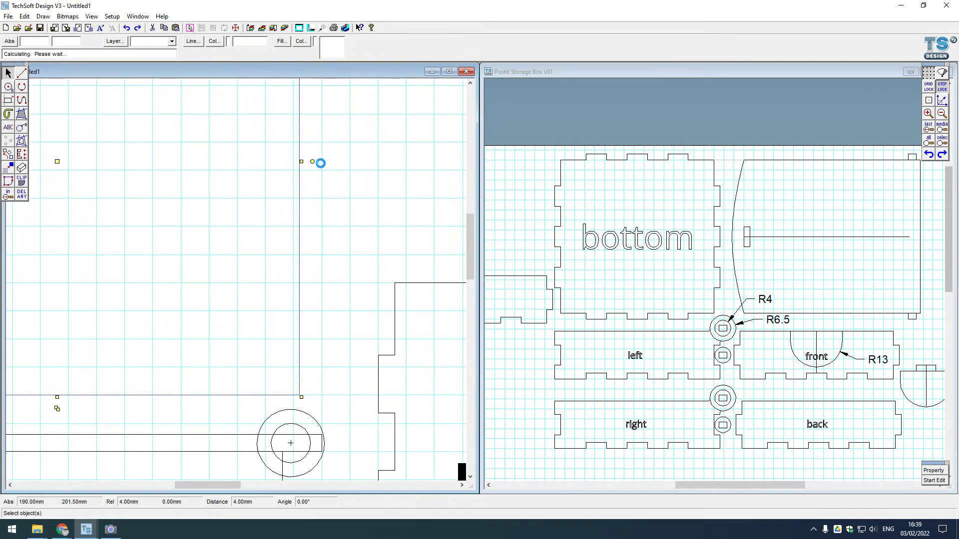
Draw a 4 mm by 3 mm rectangle centred inside the inner pivot circle, between the long edges of the thin lid strip
{"action": "scroll", "coordinate": [309, 439], "scroll_direction": "up", "scroll_amount": 2}
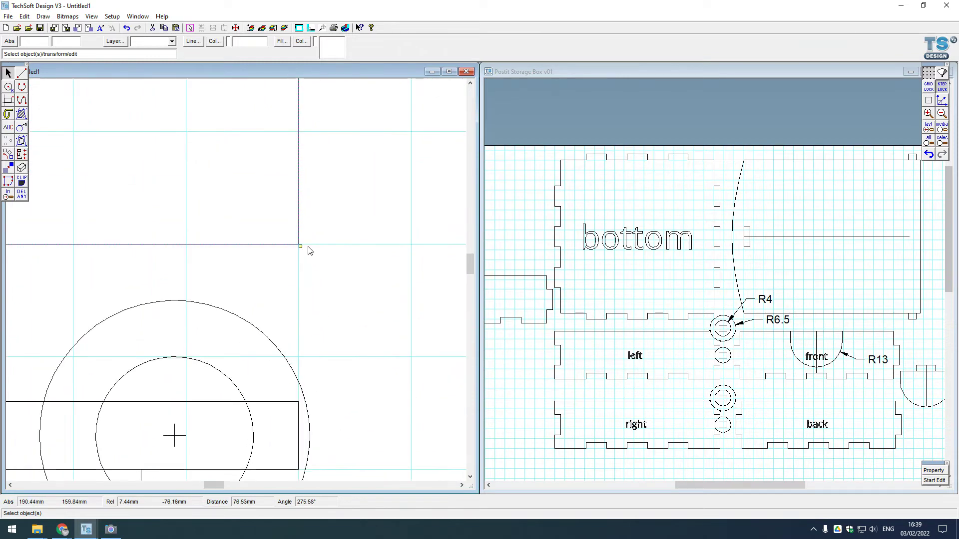
{"action": "scroll", "coordinate": [392, 413], "scroll_direction": "down", "scroll_amount": 2}
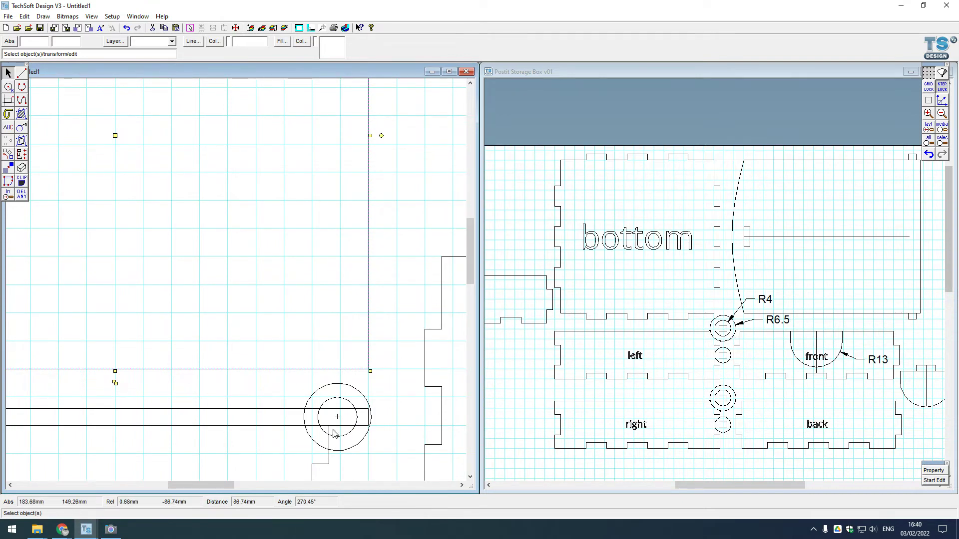
{"action": "scroll", "coordinate": [338, 437], "scroll_direction": "up", "scroll_amount": 3}
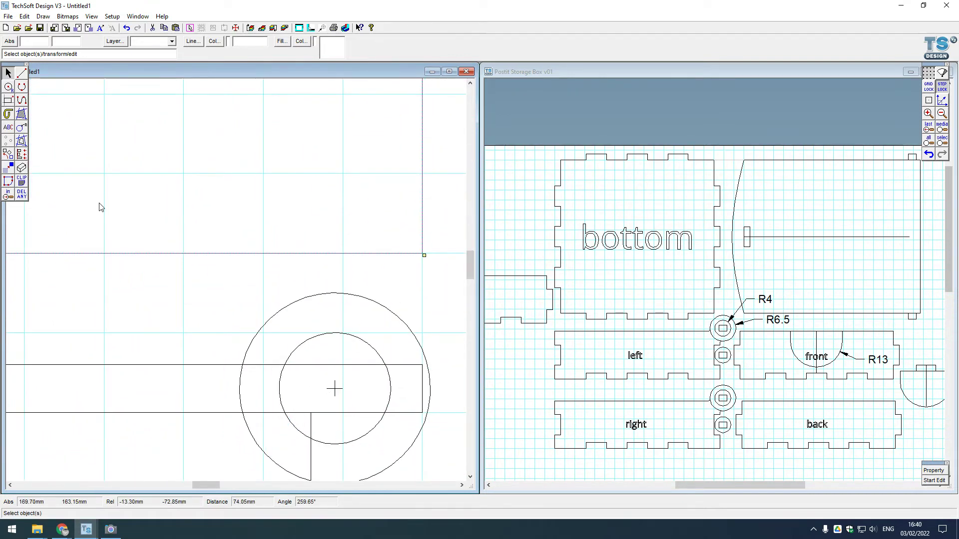
{"action": "left_click", "coordinate": [8, 101]}
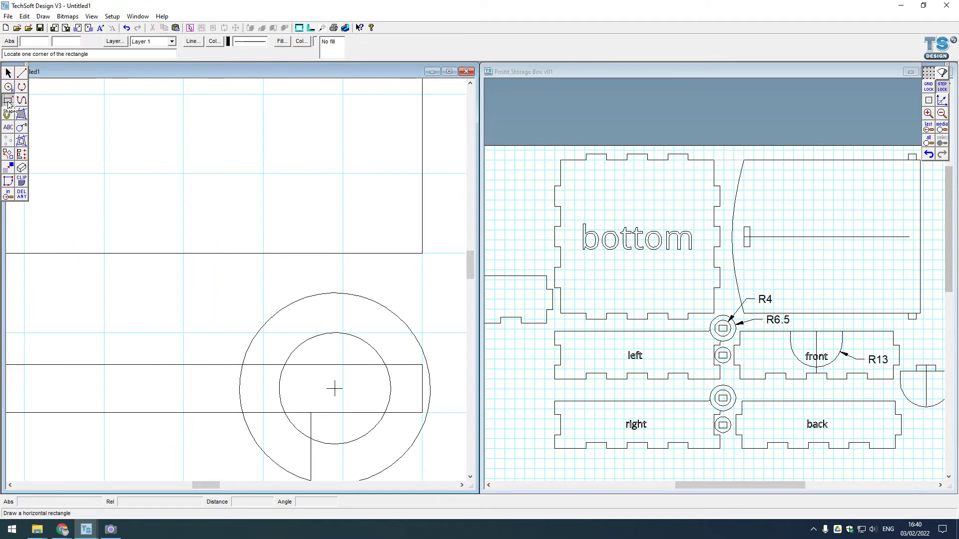
{"action": "left_click", "coordinate": [8, 102]}
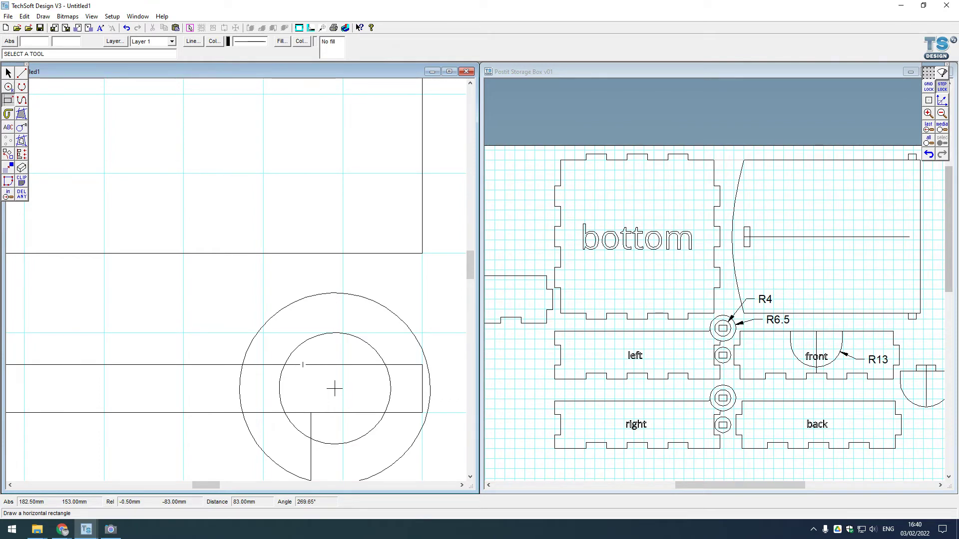
{"action": "left_click", "coordinate": [303, 365]}
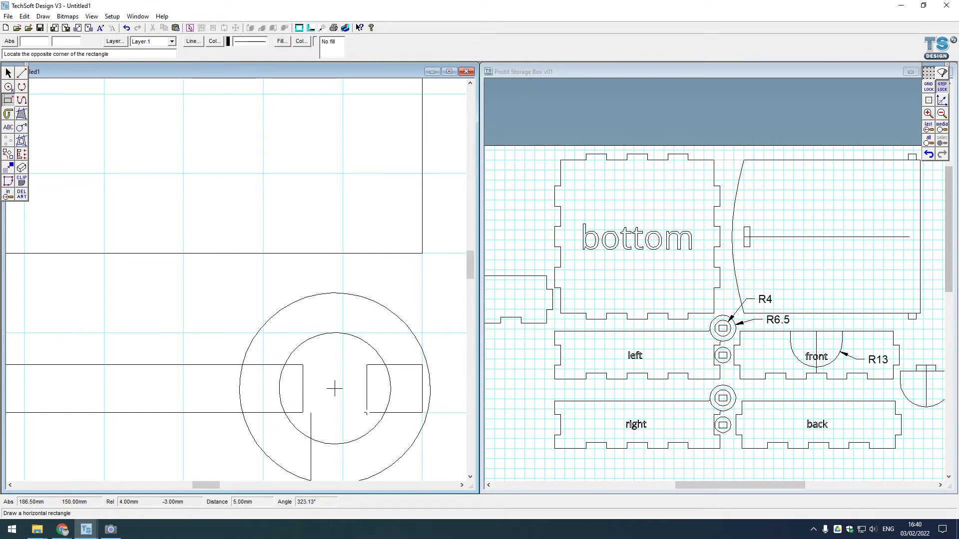
{"action": "left_click", "coordinate": [367, 413]}
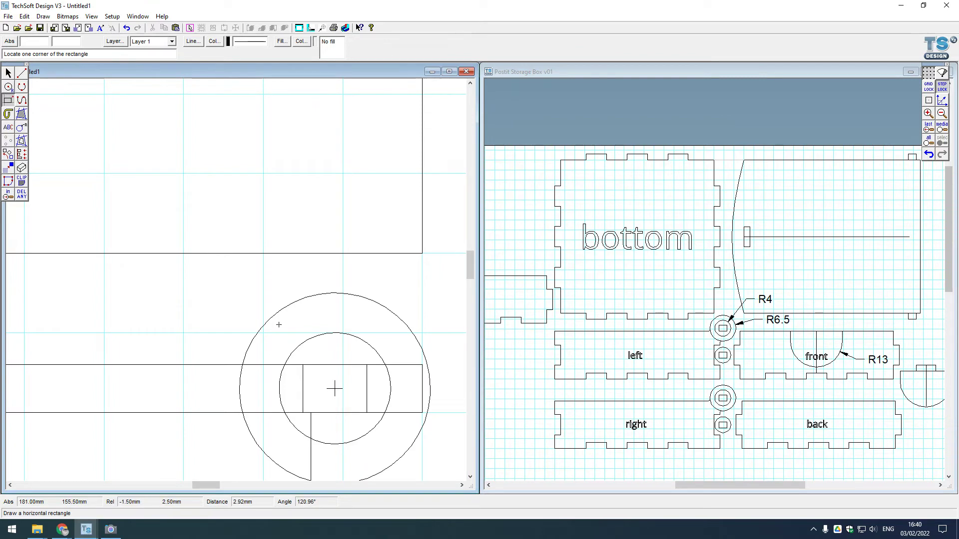
Place a copy of the small pivot rectangle as a tab on the lid's lower edge, directly above the pivot
{"action": "left_click", "coordinate": [9, 74]}
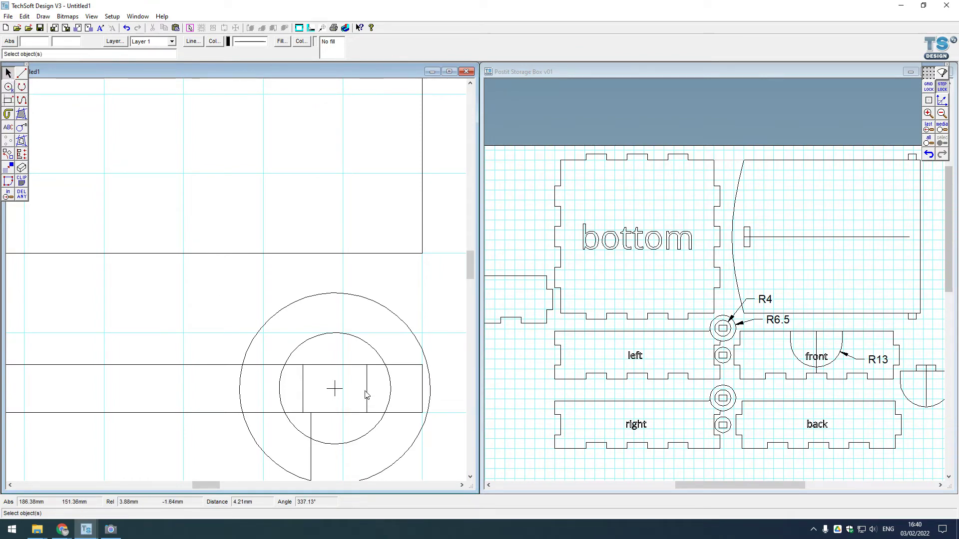
{"action": "left_click", "coordinate": [367, 395]}
{"action": "key", "text": "ctrl+c"}
{"action": "key", "text": "ctrl+v"}
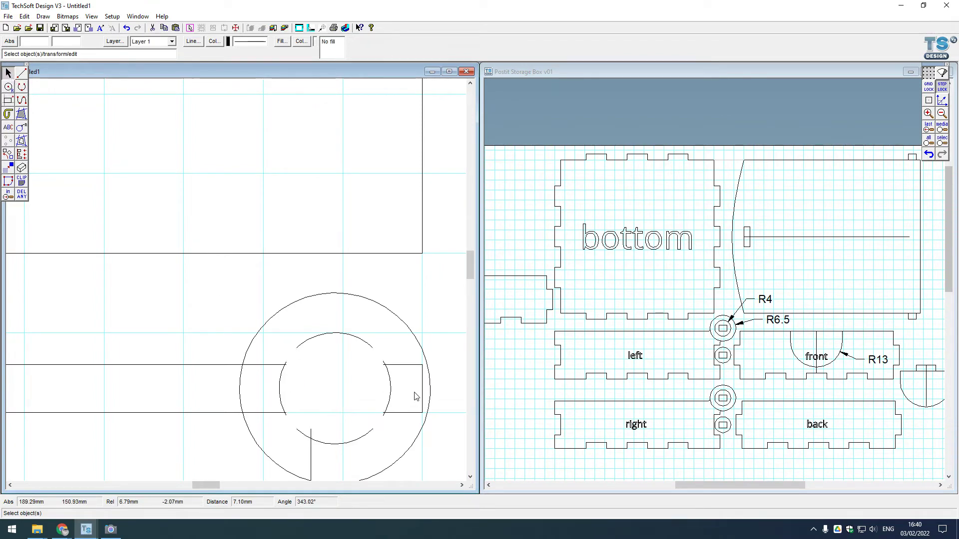
{"action": "left_click_drag", "start_coordinate": [239, 277], "coordinate": [335, 349]}
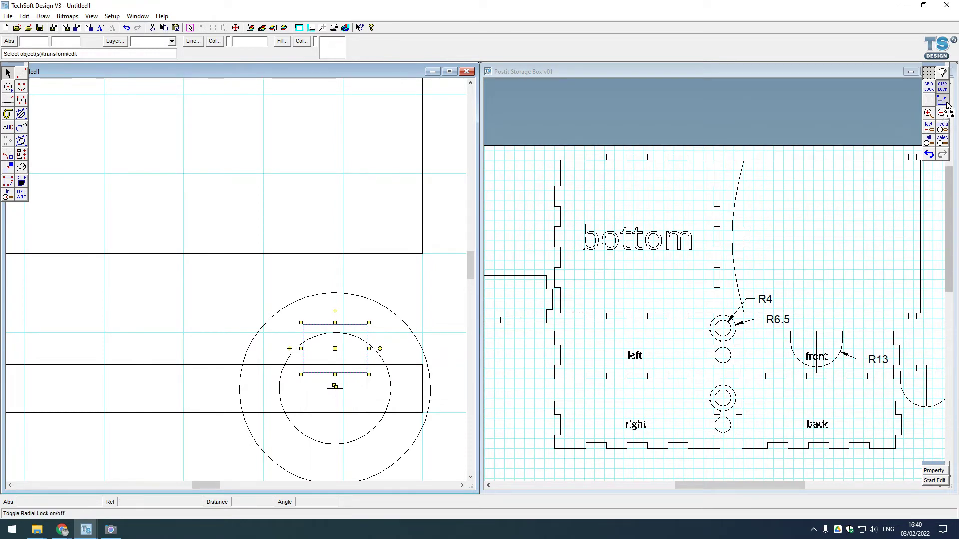
{"action": "left_click_drag", "start_coordinate": [333, 342], "coordinate": [334, 277]}
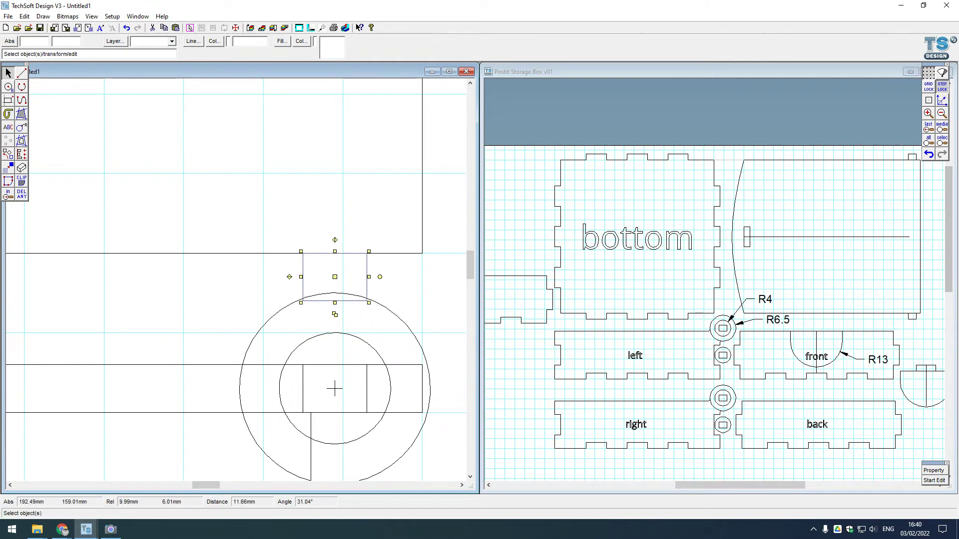
Place another copy of the small rectangle as a tab on the lid's upper edge, in line with the lower tab
{"action": "scroll", "coordinate": [342, 365], "scroll_direction": "down", "scroll_amount": 5}
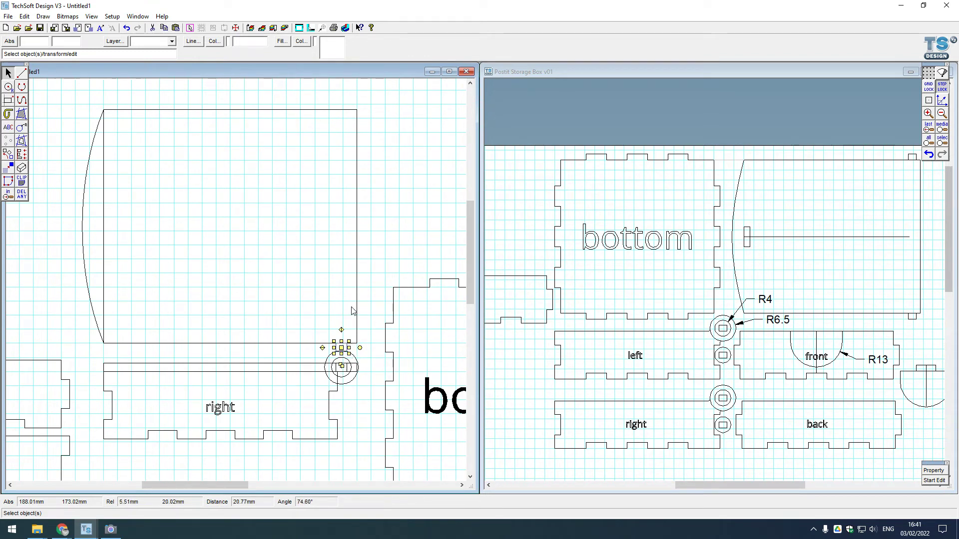
{"action": "left_click_drag", "start_coordinate": [340, 367], "coordinate": [270, 276]}
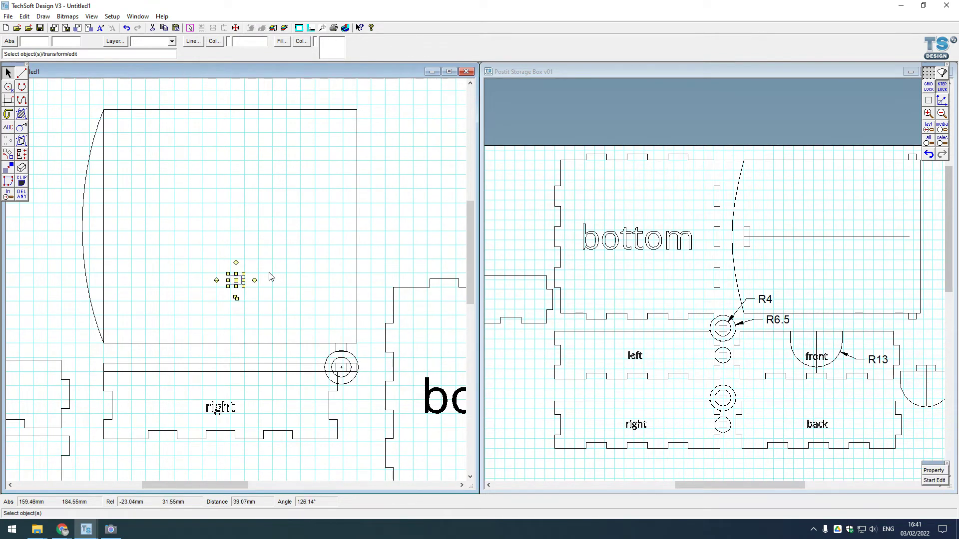
{"action": "left_click", "coordinate": [236, 280]}
{"action": "scroll", "coordinate": [346, 351], "scroll_direction": "up", "scroll_amount": 2}
{"action": "scroll", "coordinate": [346, 351], "scroll_direction": "down", "scroll_amount": 2}
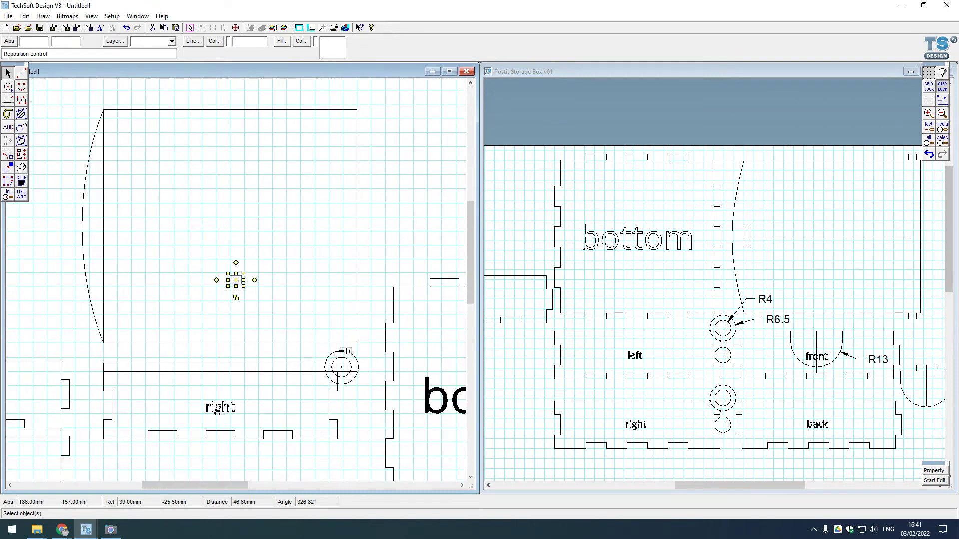
{"action": "left_click", "coordinate": [342, 105]}
{"action": "scroll", "coordinate": [343, 106], "scroll_direction": "up", "scroll_amount": 4}
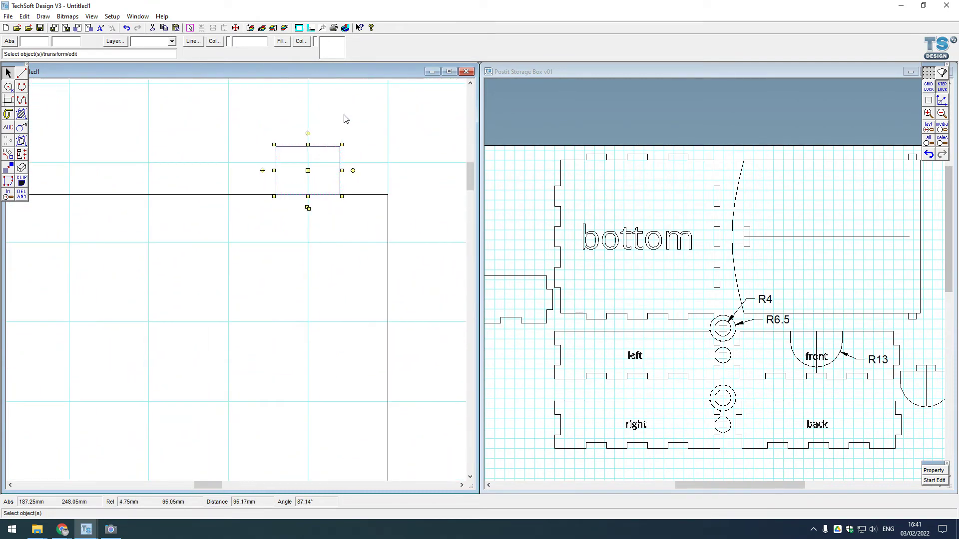
{"action": "left_click", "coordinate": [307, 171]}
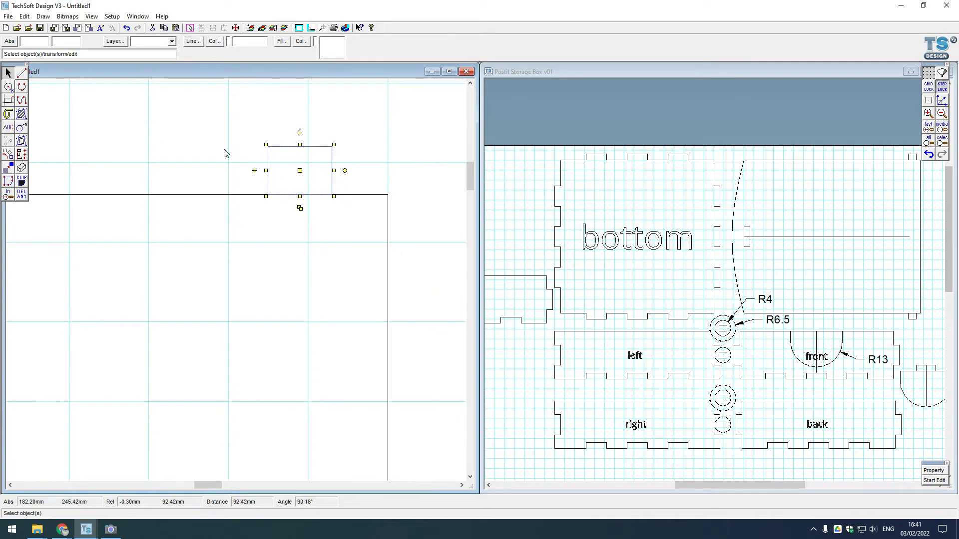
Draw a vertical line across the lid from the base of the upper tab's right side to the lower tab
{"action": "left_click", "coordinate": [26, 75]}
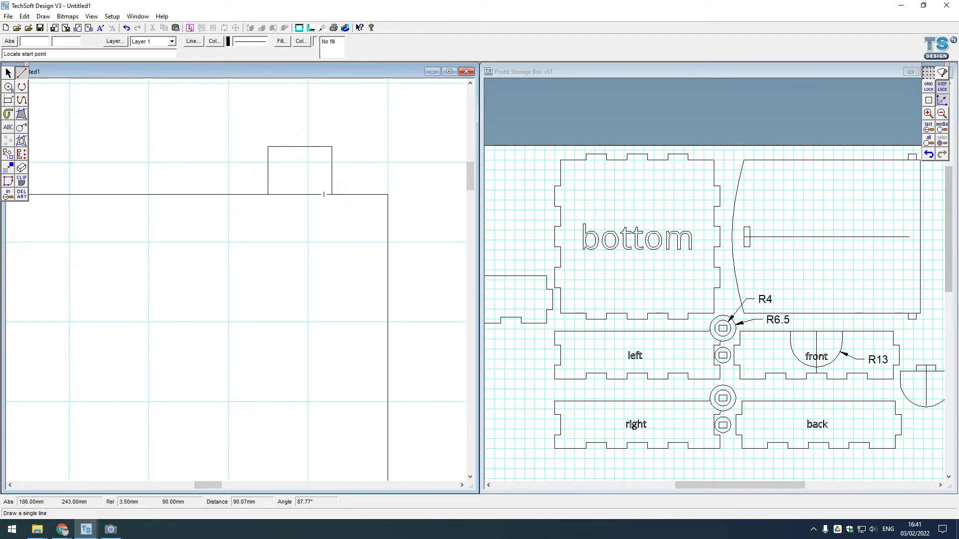
{"action": "left_click", "coordinate": [332, 195]}
{"action": "scroll", "coordinate": [332, 196], "scroll_direction": "down", "scroll_amount": 4}
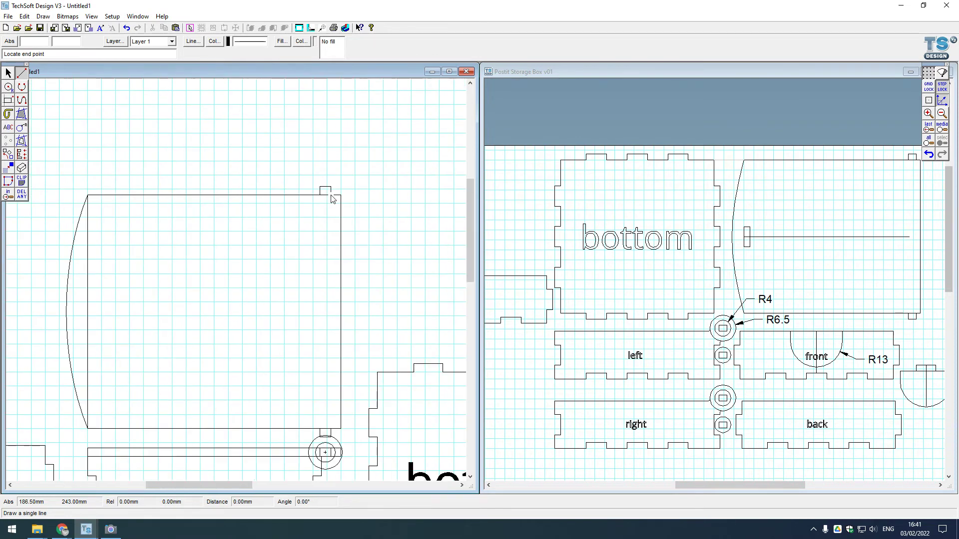
{"action": "left_click", "coordinate": [333, 432]}
{"action": "scroll", "coordinate": [334, 433], "scroll_direction": "up", "scroll_amount": 3}
{"action": "scroll", "coordinate": [332, 350], "scroll_direction": "down", "scroll_amount": 3}
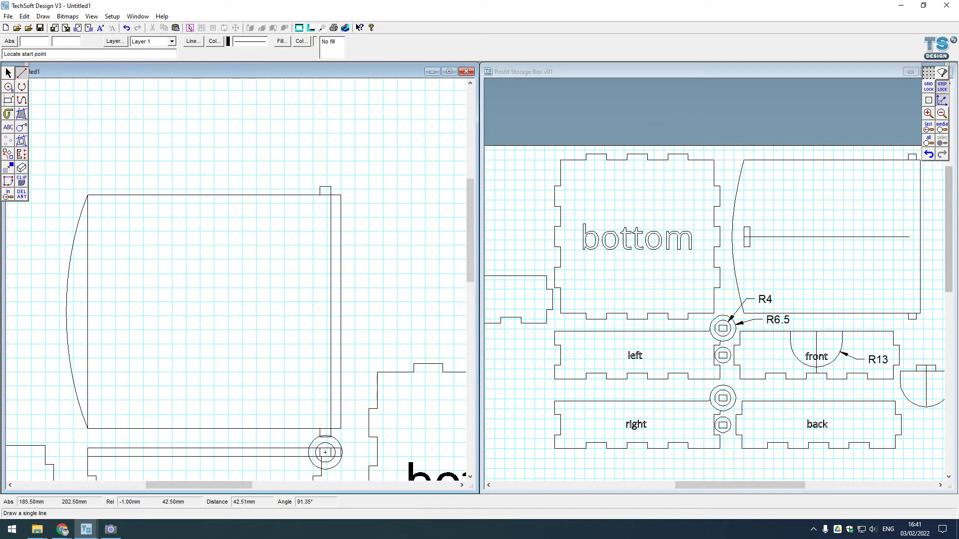
{"action": "scroll", "coordinate": [309, 235], "scroll_direction": "down", "scroll_amount": 1}
{"action": "left_click", "coordinate": [8, 73]}
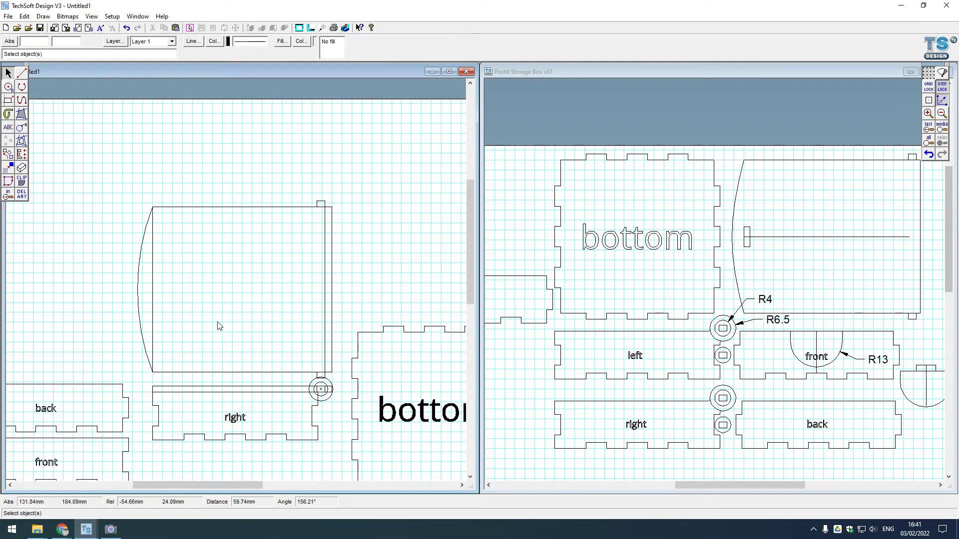
Move the complete lid with its curved front and both tabs up by about 5 mm, away from the pivot circles
{"action": "left_click", "coordinate": [156, 275]}
{"action": "left_click", "coordinate": [385, 250]}
{"action": "left_click_drag", "start_coordinate": [110, 178], "coordinate": [352, 379]}
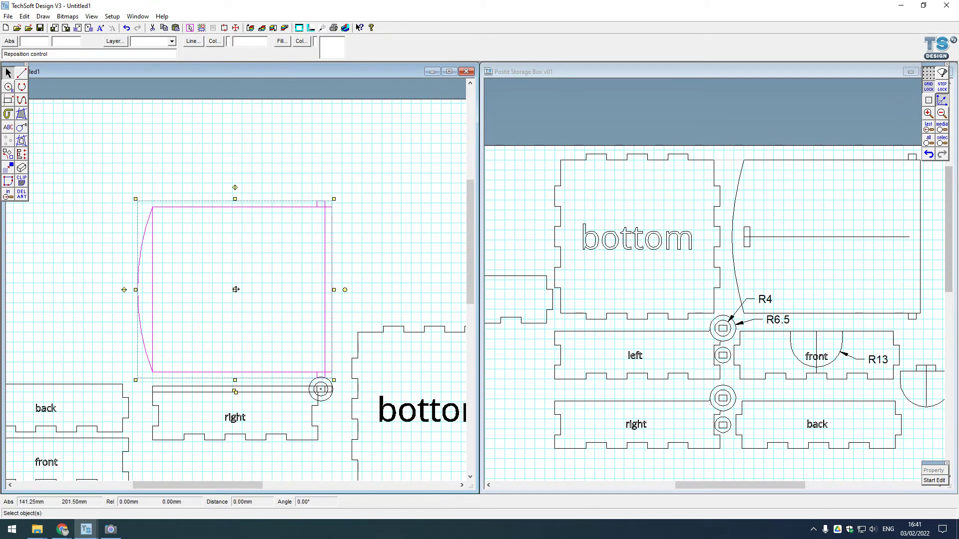
{"action": "left_click_drag", "start_coordinate": [235, 290], "coordinate": [235, 279]}
{"action": "left_click", "coordinate": [399, 290]}
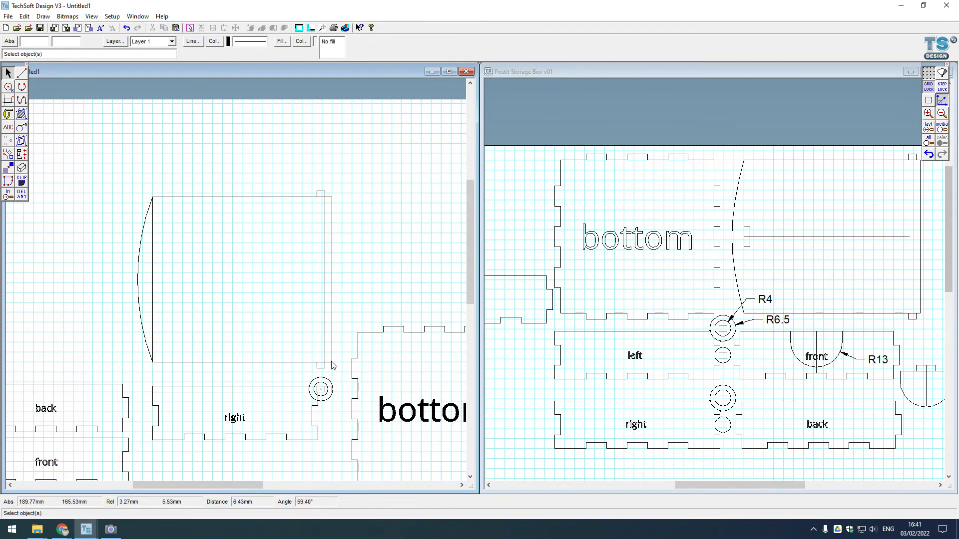
Try deleting the thin lid strip above the right panel, and undo the deletion
{"action": "left_click", "coordinate": [282, 391]}
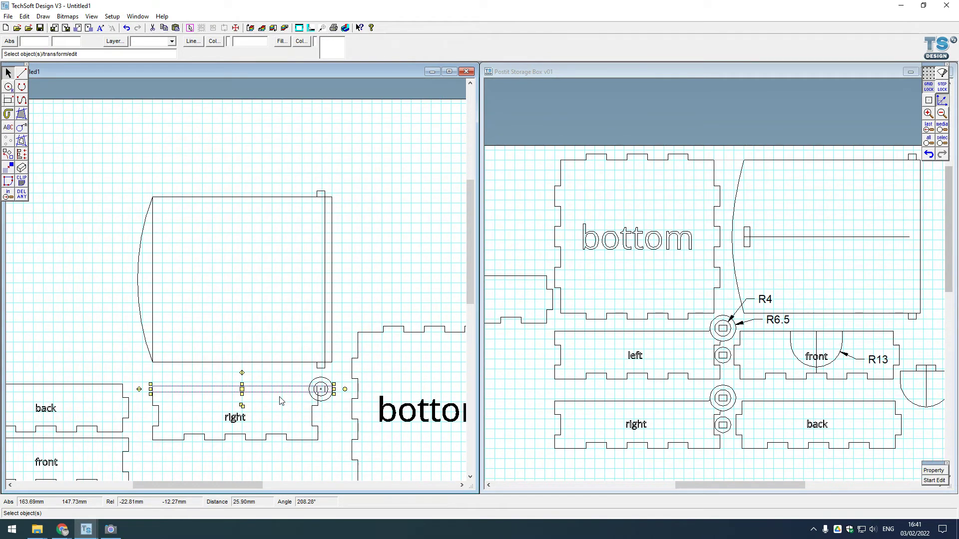
{"action": "key", "text": "Delete"}
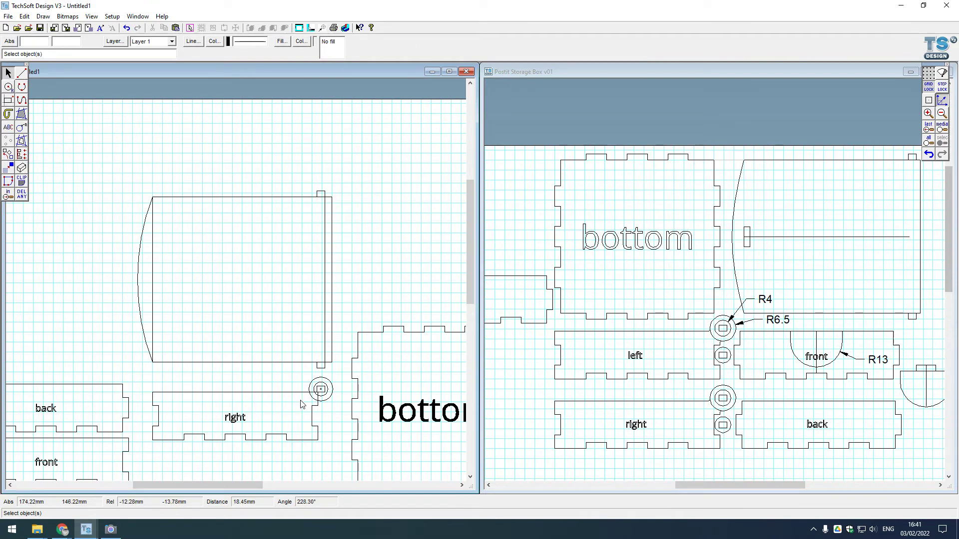
{"action": "scroll", "coordinate": [319, 407], "scroll_direction": "up", "scroll_amount": 2}
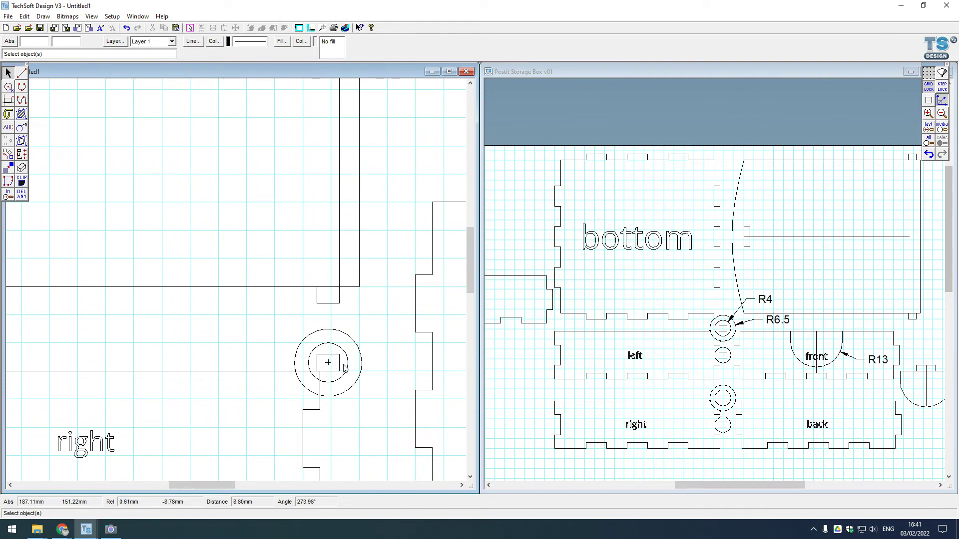
{"action": "left_click", "coordinate": [930, 154]}
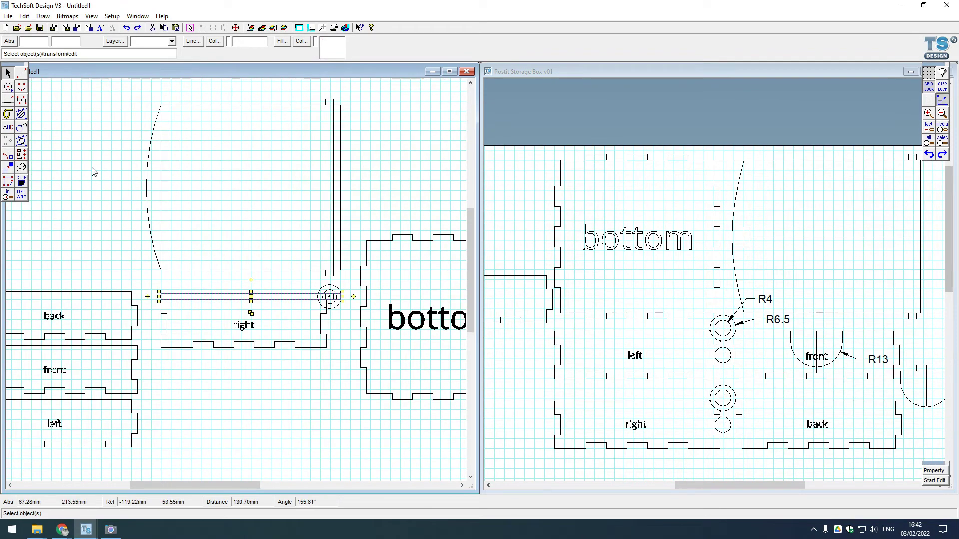
Place a copy of the right panel with its label, lid strip and pivot circles directly below the original
{"action": "left_click_drag", "start_coordinate": [148, 281], "coordinate": [354, 375]}
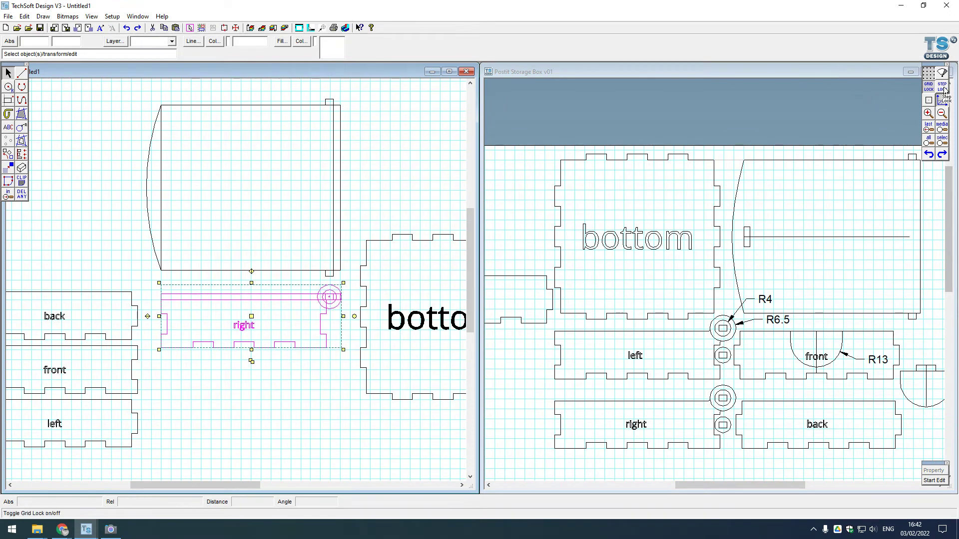
{"action": "key", "text": "ctrl+v"}
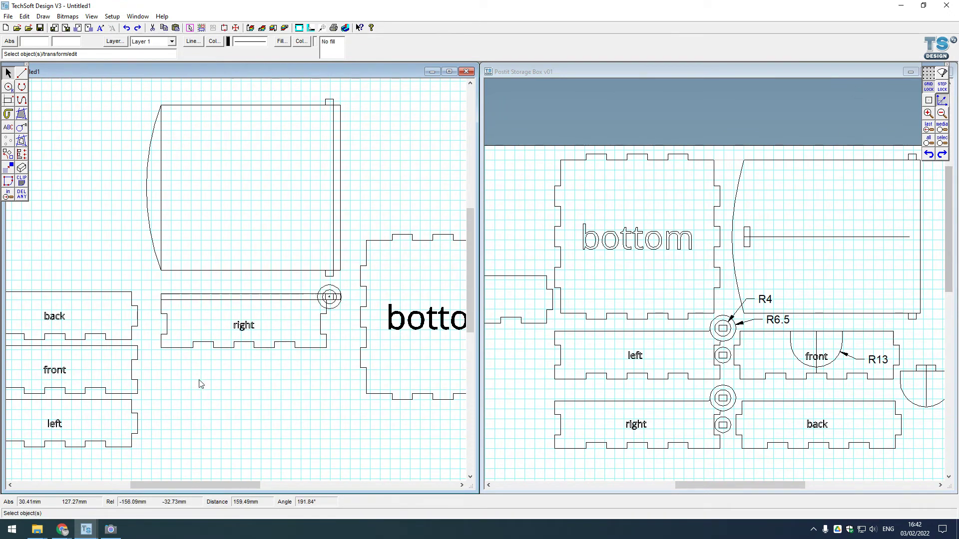
{"action": "left_click_drag", "start_coordinate": [232, 277], "coordinate": [252, 396]}
{"action": "left_click", "coordinate": [360, 451]}
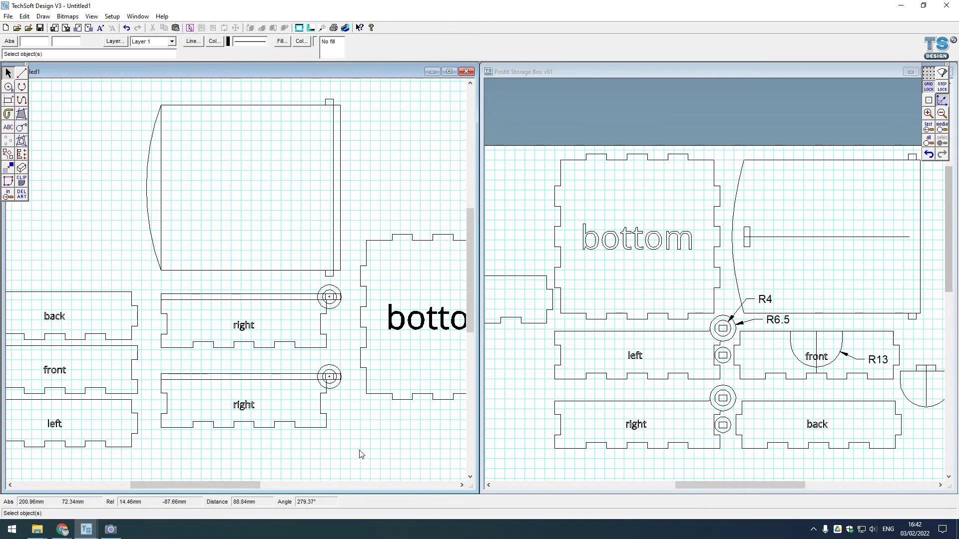
Delete the thin lid strip from the original right panel, keeping the pivot circles and small rectangle
{"action": "scroll", "coordinate": [329, 292], "scroll_direction": "up", "scroll_amount": 1}
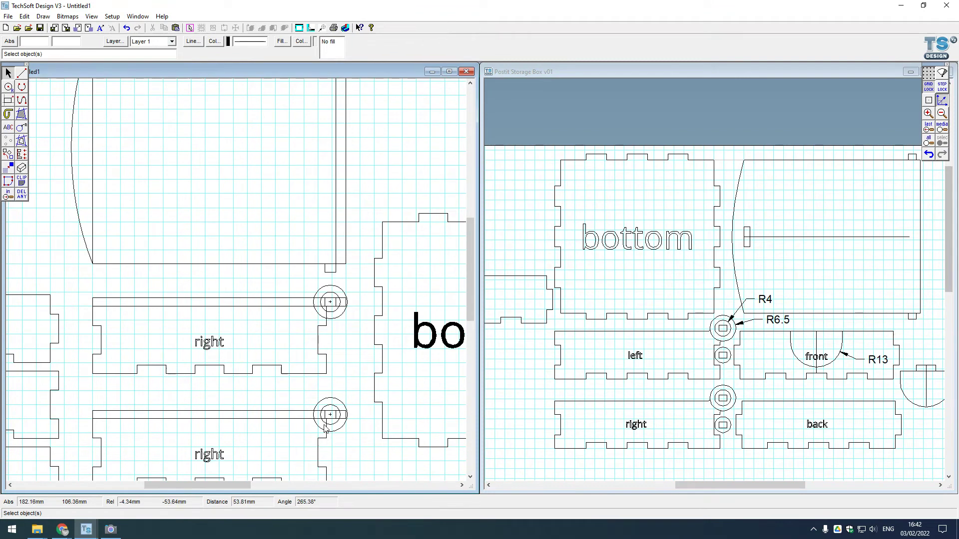
{"action": "scroll", "coordinate": [298, 310], "scroll_direction": "up", "scroll_amount": 1}
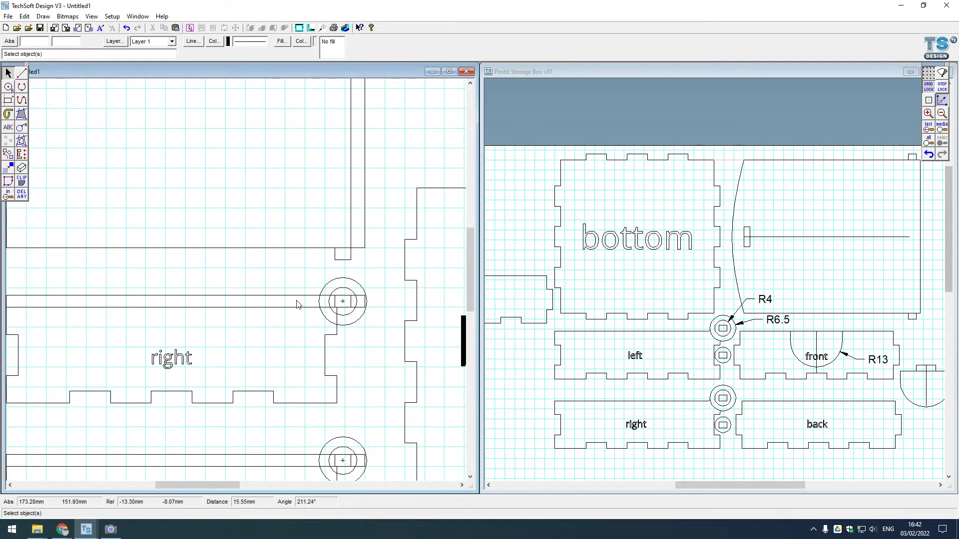
{"action": "left_click", "coordinate": [9, 74]}
{"action": "scroll", "coordinate": [282, 239], "scroll_direction": "down", "scroll_amount": 1}
{"action": "left_click", "coordinate": [257, 280]}
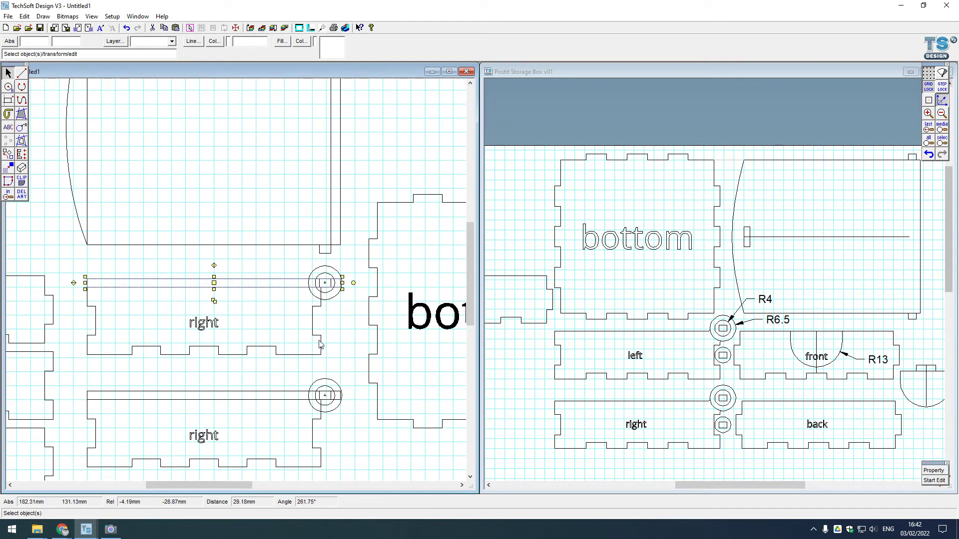
{"action": "left_click", "coordinate": [306, 327]}
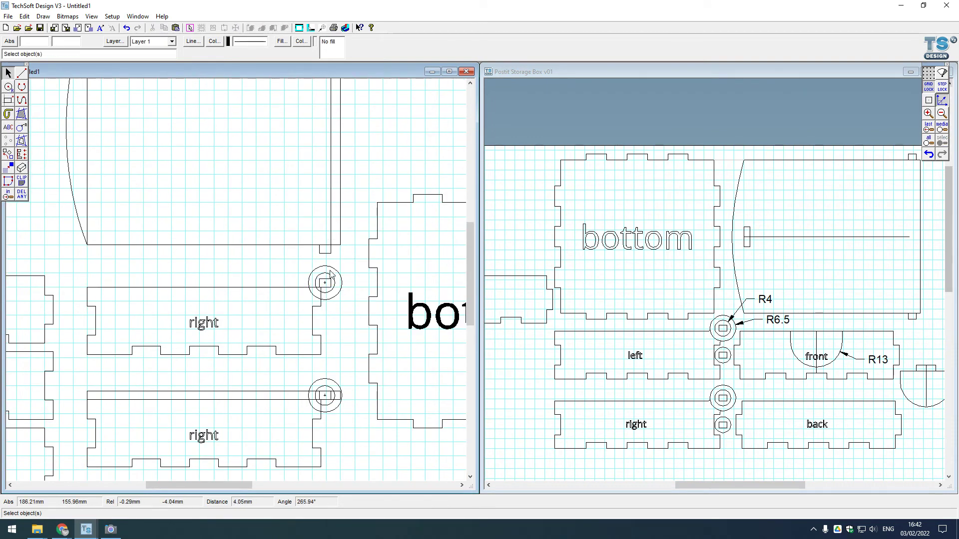
{"action": "scroll", "coordinate": [330, 274], "scroll_direction": "up", "scroll_amount": 2}
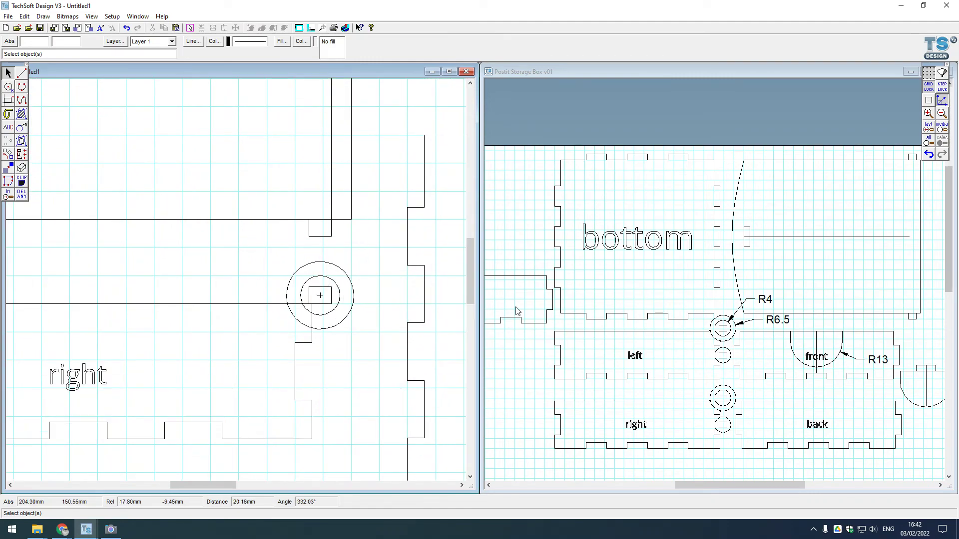
{"action": "scroll", "coordinate": [695, 330], "scroll_direction": "up", "scroll_amount": 1}
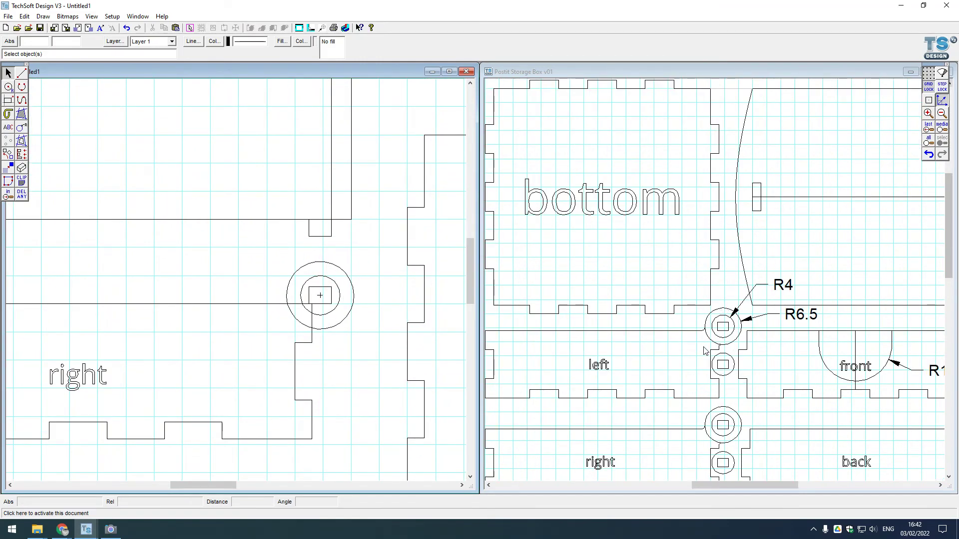
Trim away the right panel's upper and side edge segments that run inside the outer pivot circle
{"action": "scroll", "coordinate": [718, 349], "scroll_direction": "up", "scroll_amount": 2}
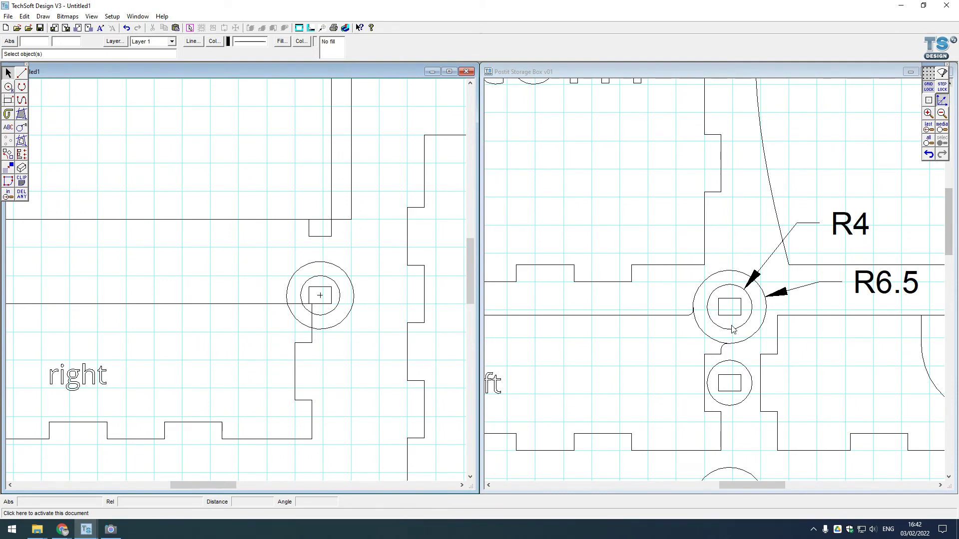
{"action": "left_click", "coordinate": [21, 194]}
{"action": "left_click", "coordinate": [49, 196]}
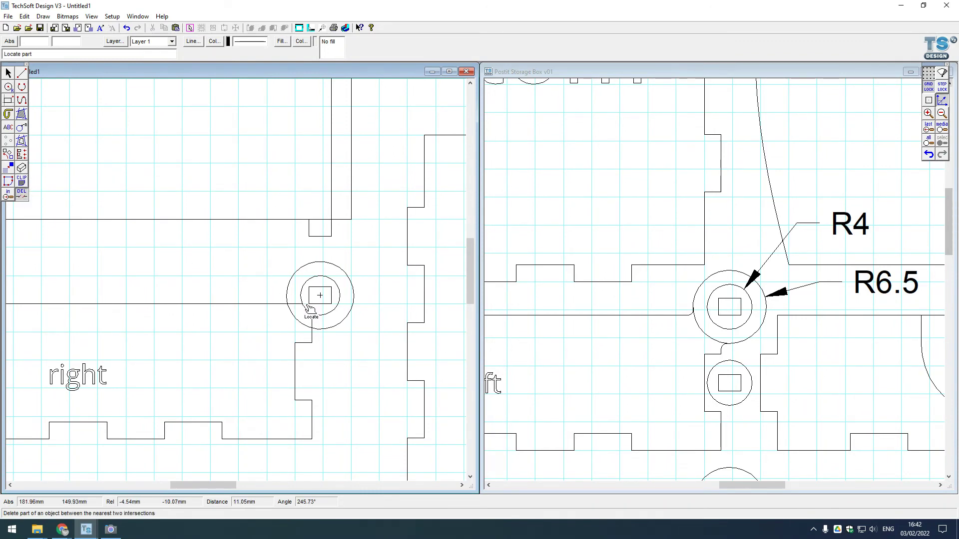
{"action": "left_click", "coordinate": [311, 324]}
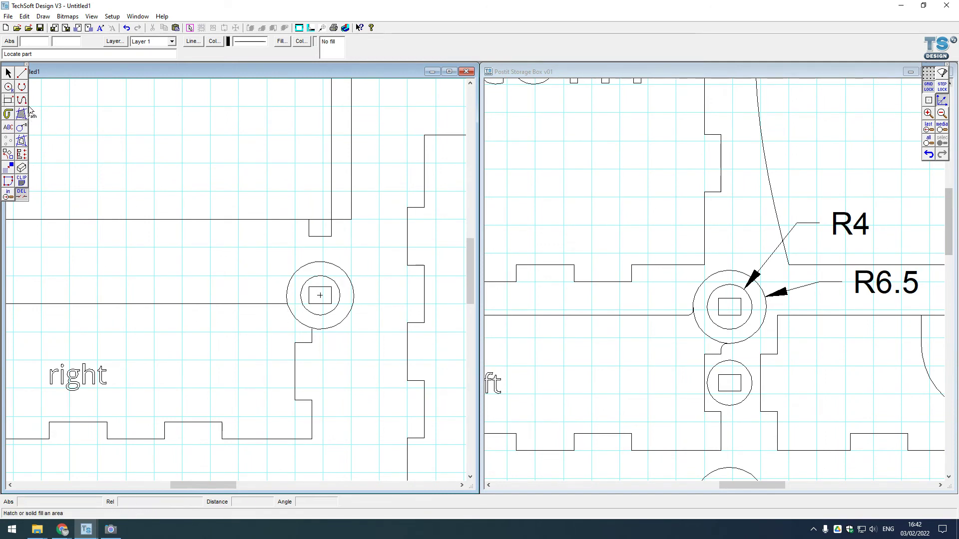
{"action": "left_click", "coordinate": [22, 87]}
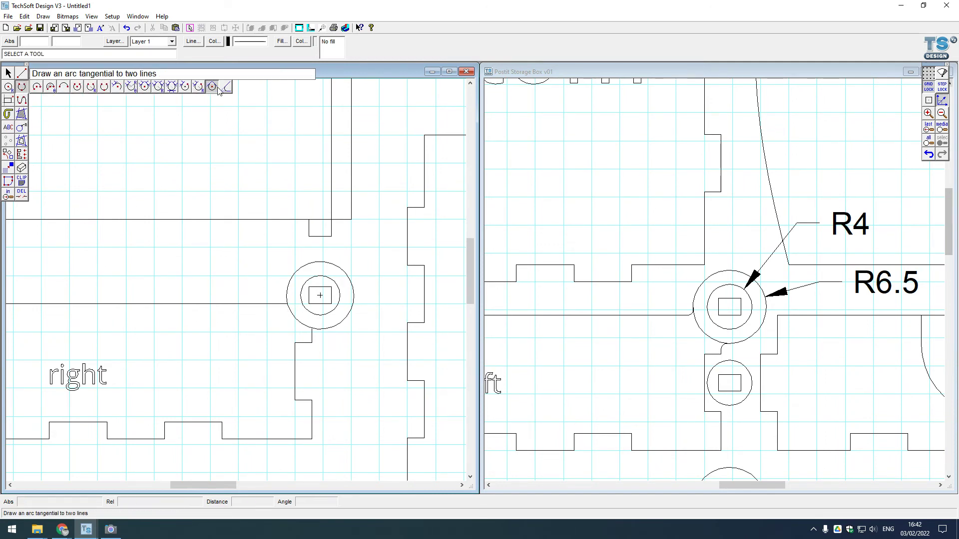
{"action": "left_click", "coordinate": [224, 88]}
{"action": "left_click_drag", "start_coordinate": [483, 254], "coordinate": [422, 256]}
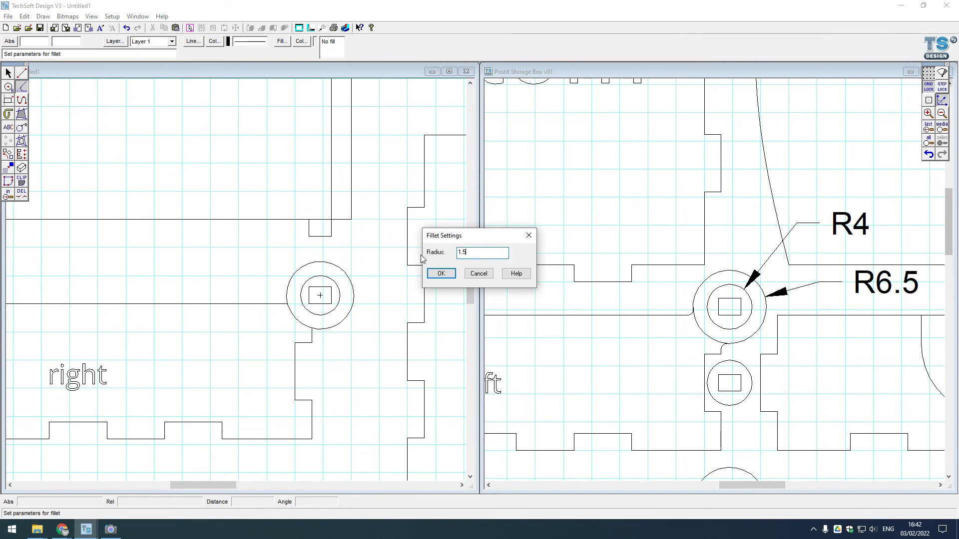
{"action": "key", "text": "Return"}
{"action": "left_click", "coordinate": [282, 304]}
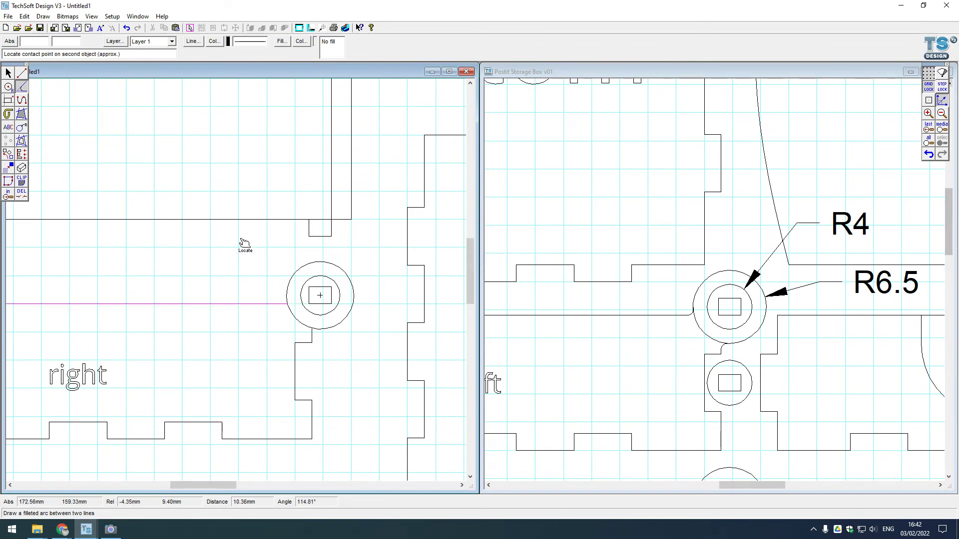
{"action": "left_click", "coordinate": [9, 75]}
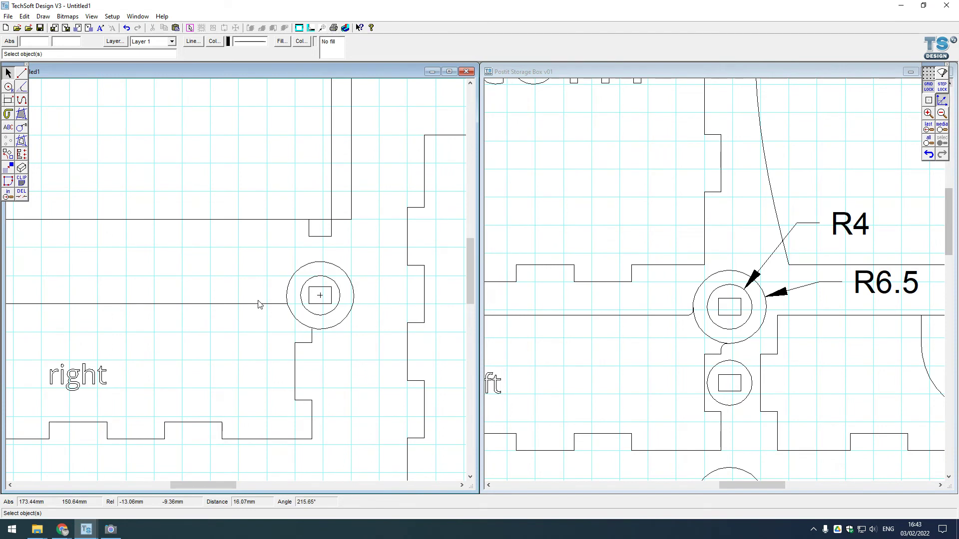
Draw two 1.5 mm radius circles touching the outer pivot circle, one above the right panel's upper edge and one directly below the pivot
{"action": "right_click", "coordinate": [10, 88]}
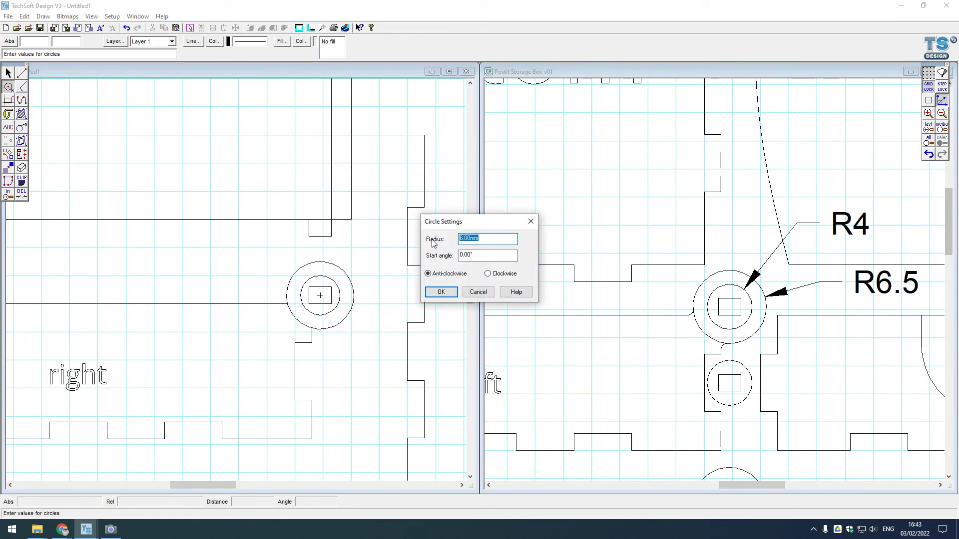
{"action": "key", "text": "Return"}
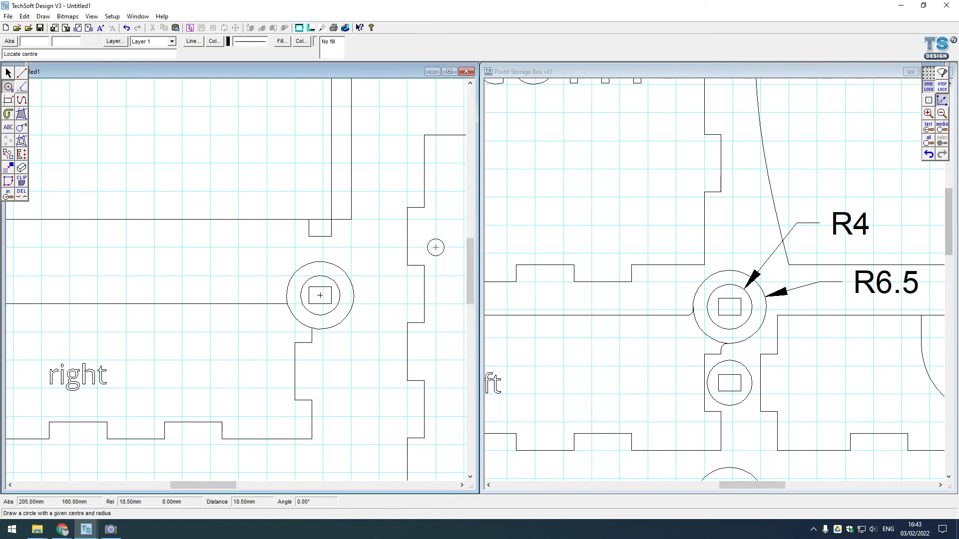
{"action": "scroll", "coordinate": [256, 274], "scroll_direction": "up", "scroll_amount": 3}
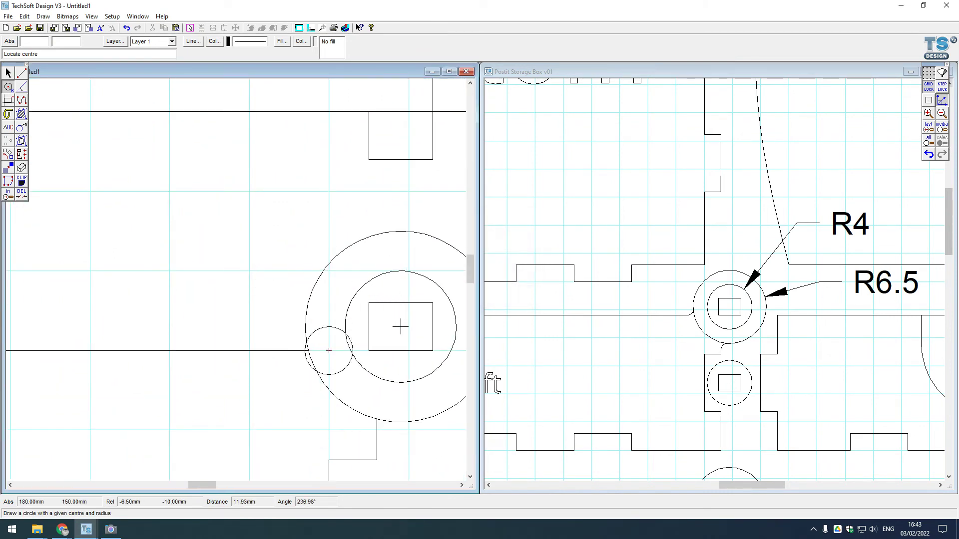
{"action": "left_click", "coordinate": [942, 87]}
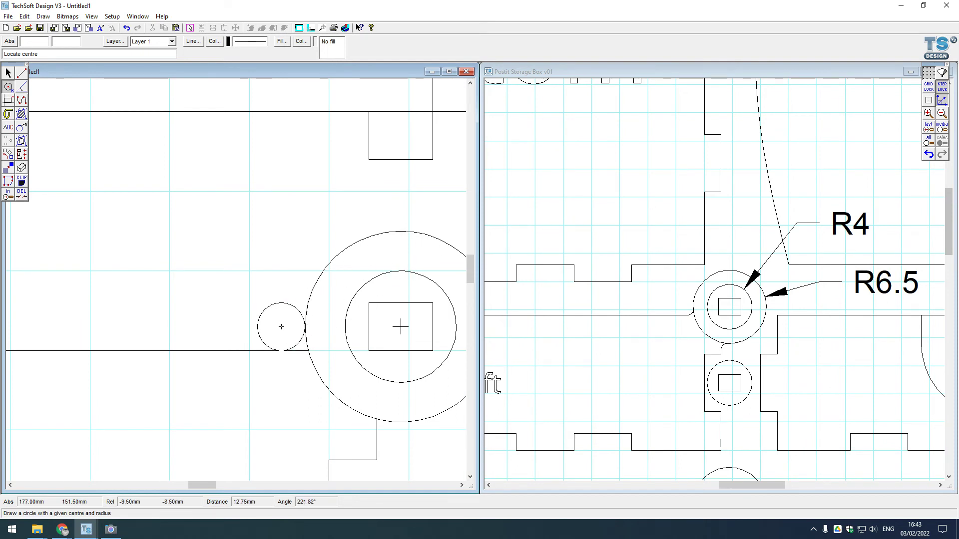
{"action": "left_click", "coordinate": [281, 326]}
{"action": "scroll", "coordinate": [240, 325], "scroll_direction": "up", "scroll_amount": 4}
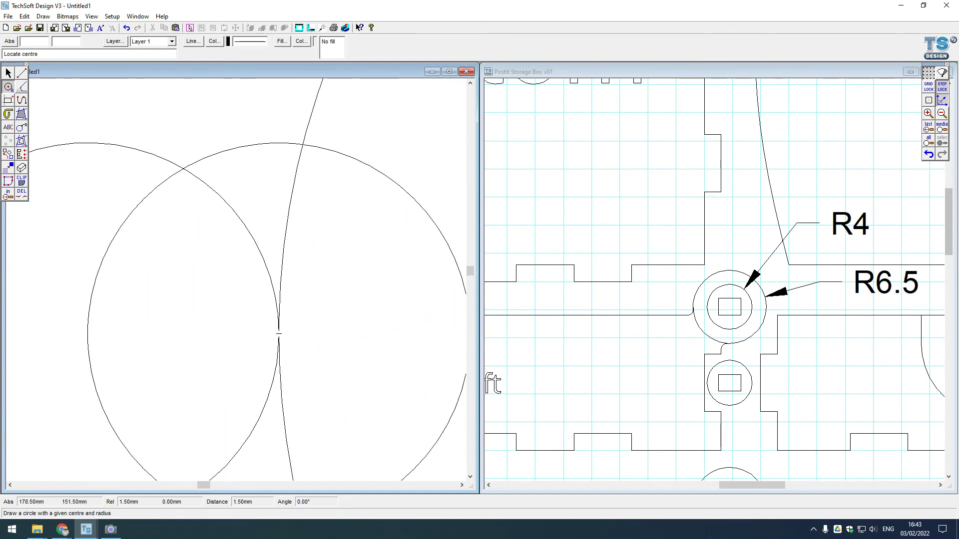
{"action": "scroll", "coordinate": [269, 298], "scroll_direction": "down", "scroll_amount": 3}
{"action": "scroll", "coordinate": [270, 298], "scroll_direction": "down", "scroll_amount": 1}
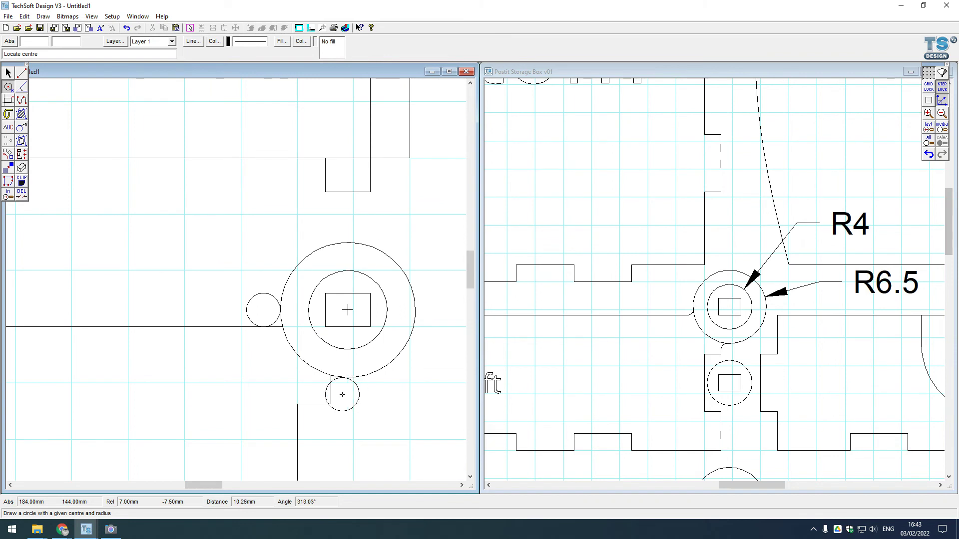
{"action": "left_click", "coordinate": [348, 395]}
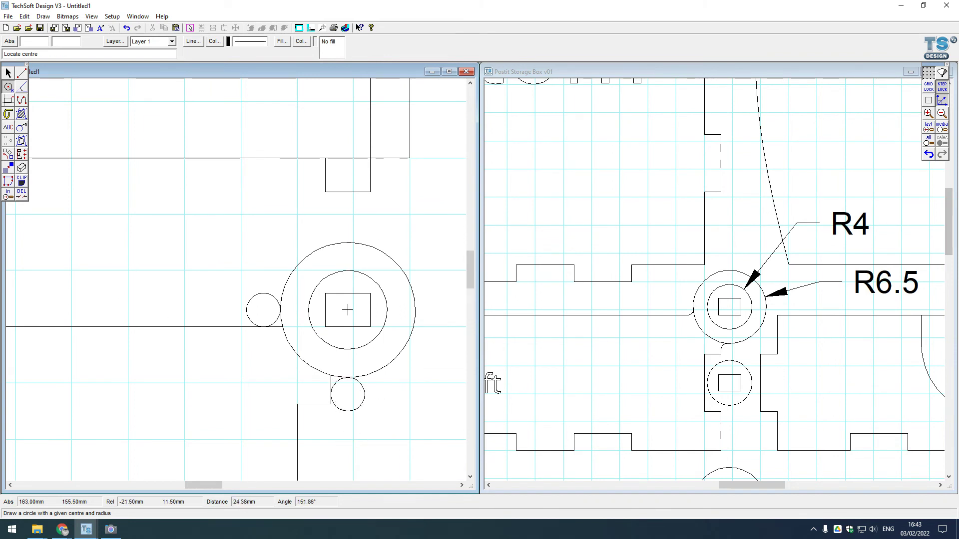
Trim the two small circles, leftover edge stubs and inner part of the outer pivot circle to leave one outline with rounded transitions
{"action": "left_click", "coordinate": [21, 193]}
{"action": "left_click", "coordinate": [259, 307]}
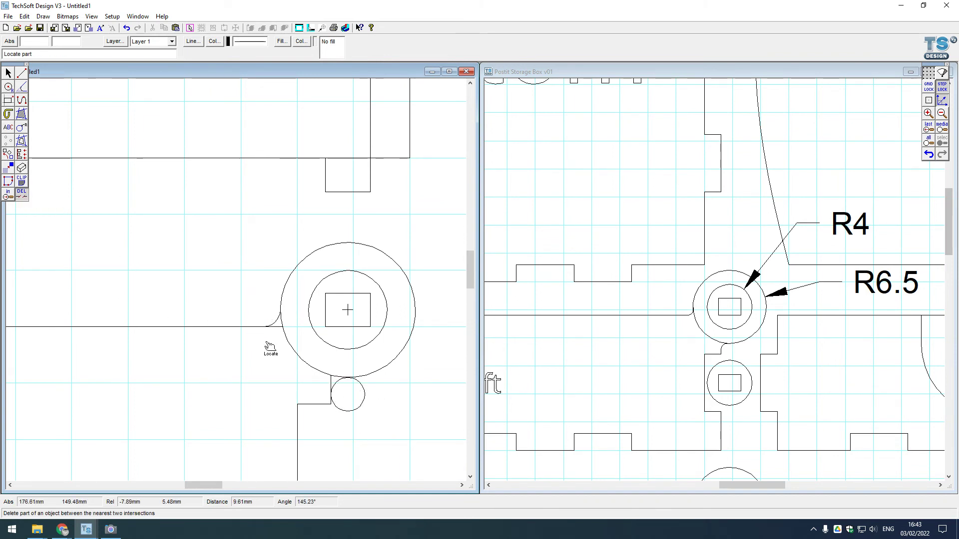
{"action": "left_click", "coordinate": [353, 412]}
{"action": "scroll", "coordinate": [278, 331], "scroll_direction": "up", "scroll_amount": 1}
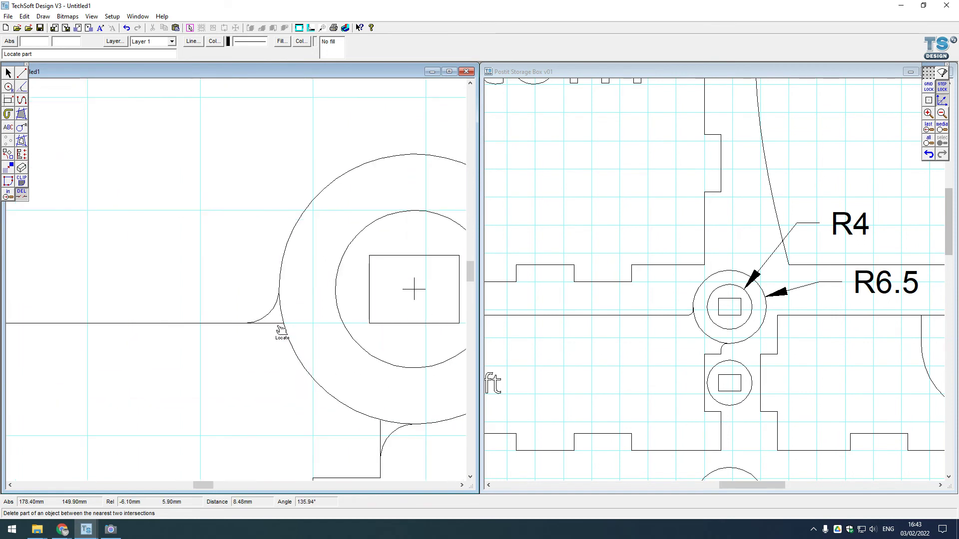
{"action": "left_click", "coordinate": [309, 376]}
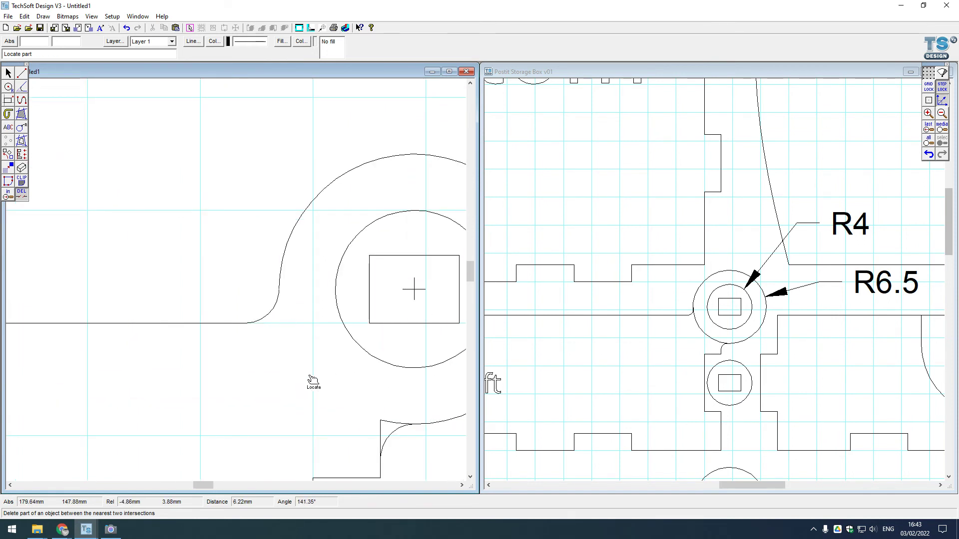
{"action": "scroll", "coordinate": [209, 411], "scroll_direction": "down", "scroll_amount": 2}
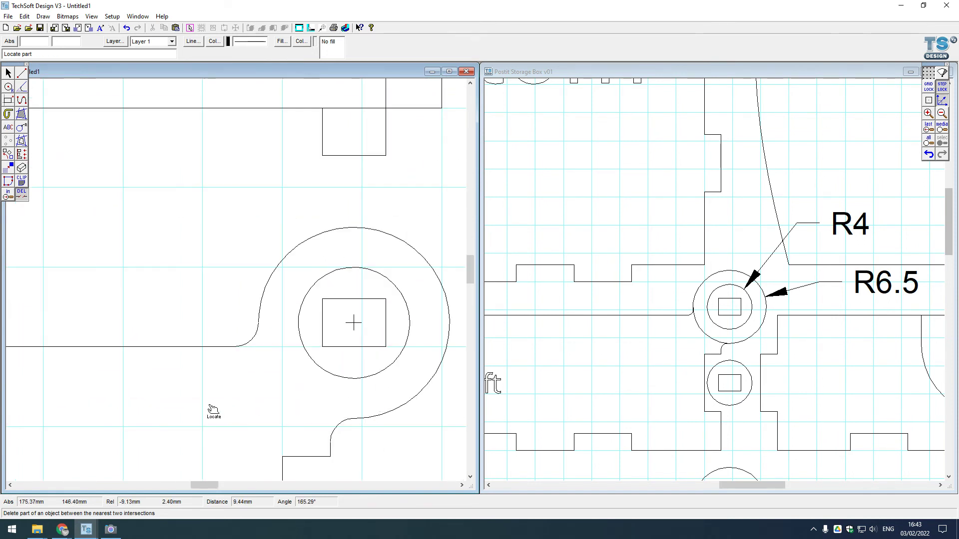
Move the untrimmed lower right panel, with its lid strip and pivot circles, further down to clear space below the trimmed panel
{"action": "scroll", "coordinate": [393, 382], "scroll_direction": "down", "scroll_amount": 1}
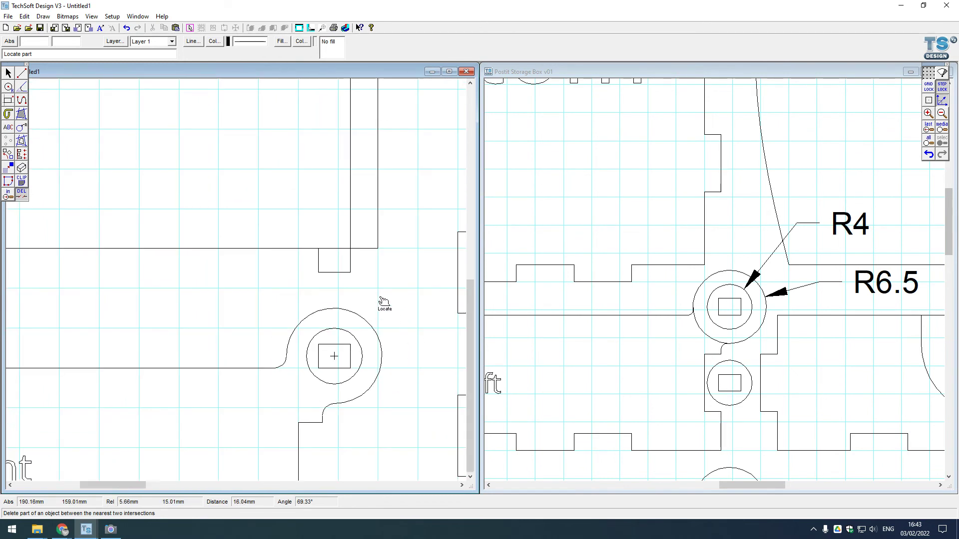
{"action": "scroll", "coordinate": [385, 303], "scroll_direction": "down", "scroll_amount": 1}
{"action": "scroll", "coordinate": [405, 294], "scroll_direction": "down", "scroll_amount": 1}
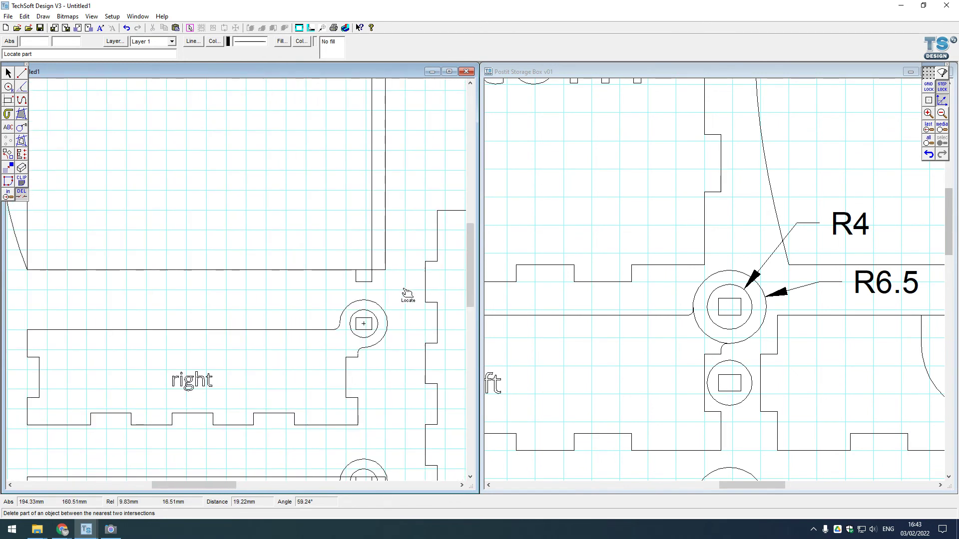
{"action": "scroll", "coordinate": [407, 445], "scroll_direction": "down", "scroll_amount": 1}
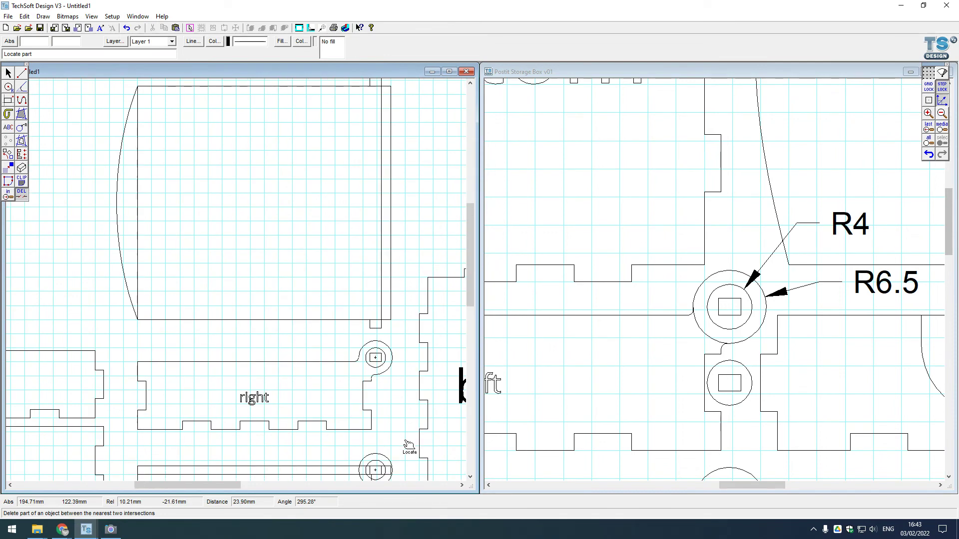
{"action": "scroll", "coordinate": [397, 377], "scroll_direction": "down", "scroll_amount": 1}
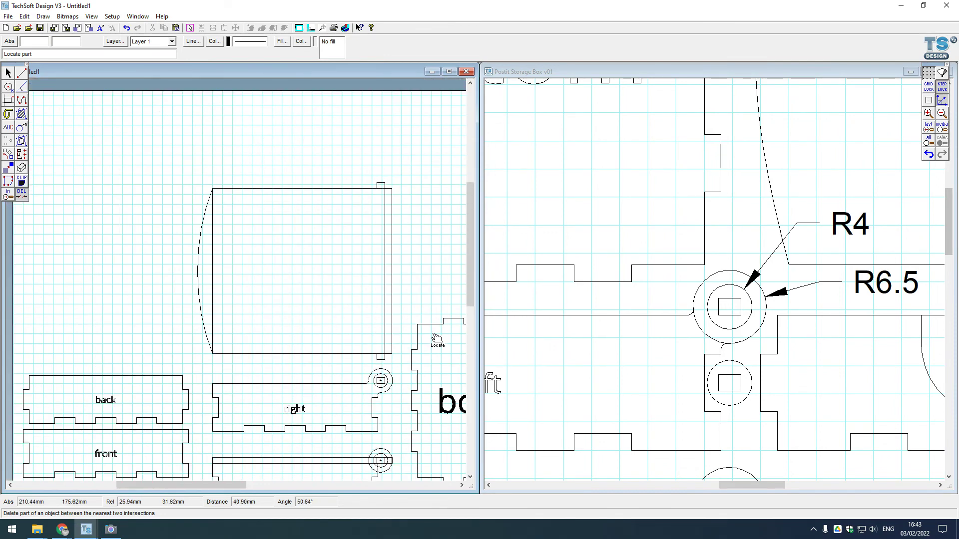
{"action": "scroll", "coordinate": [329, 323], "scroll_direction": "down", "scroll_amount": 1}
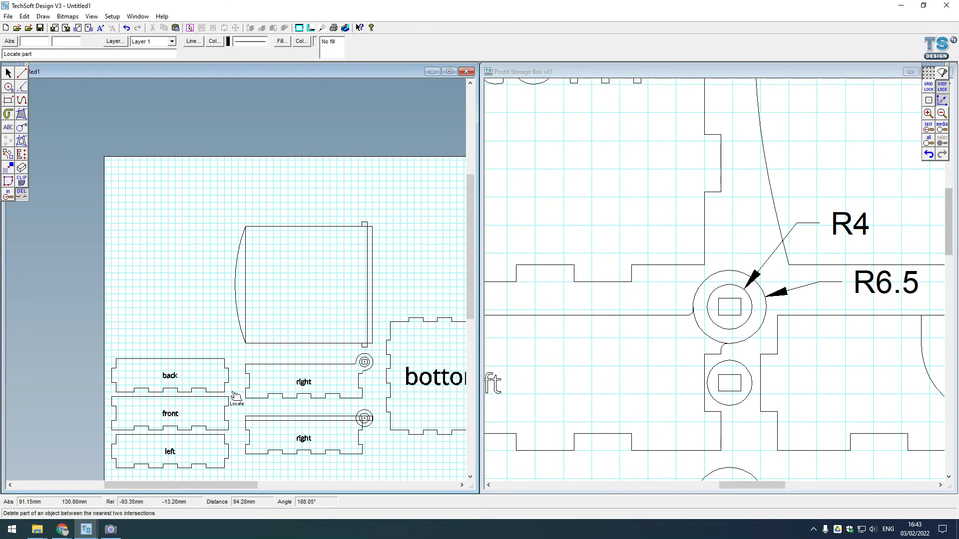
{"action": "left_click", "coordinate": [8, 73]}
{"action": "left_click_drag", "start_coordinate": [241, 406], "coordinate": [385, 471]}
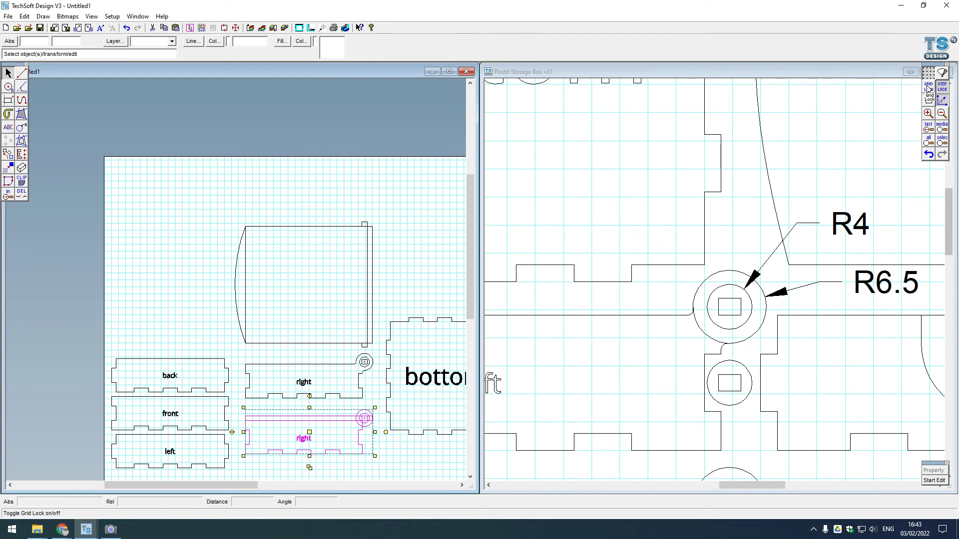
{"action": "left_click_drag", "start_coordinate": [308, 431], "coordinate": [308, 469]}
{"action": "scroll", "coordinate": [308, 432], "scroll_direction": "down", "scroll_amount": 2}
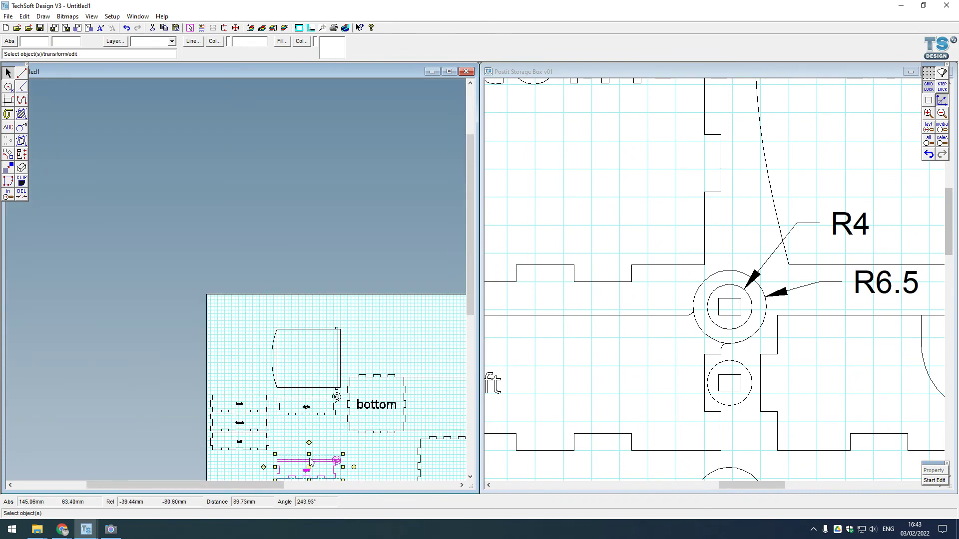
Place a copy of the trimmed right panel with its pivot and label directly below the original
{"action": "scroll", "coordinate": [316, 442], "scroll_direction": "up", "scroll_amount": 2}
{"action": "left_click_drag", "start_coordinate": [227, 343], "coordinate": [372, 422]}
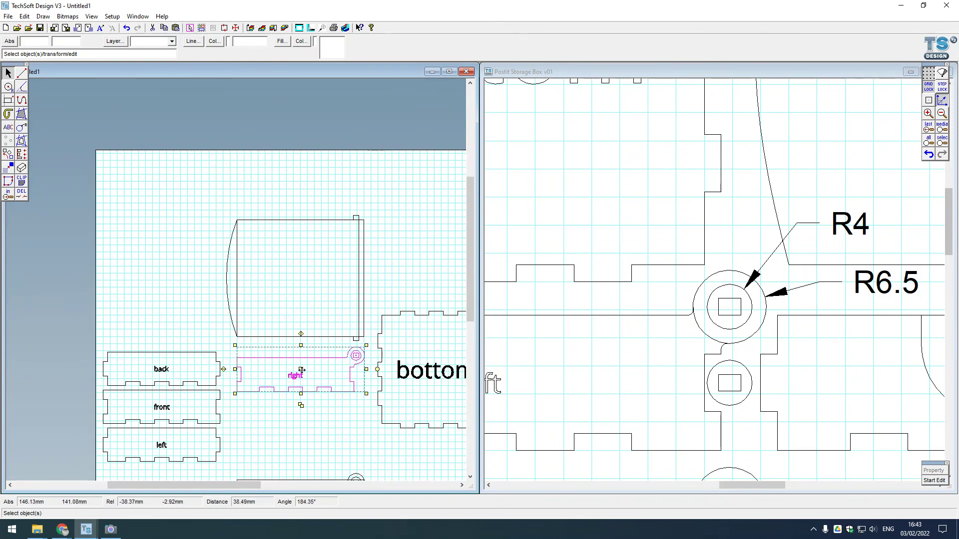
{"action": "key", "text": "ctrl+v"}
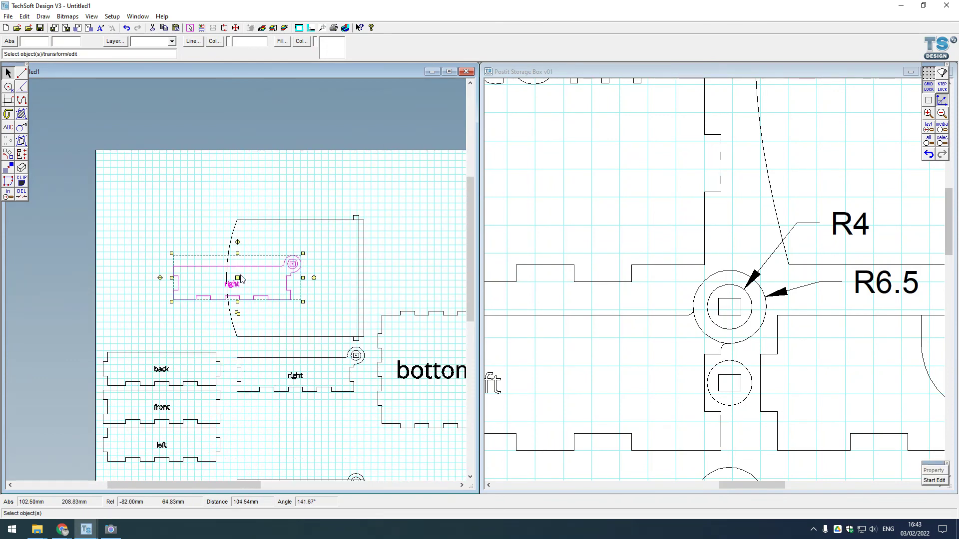
{"action": "left_click_drag", "start_coordinate": [241, 278], "coordinate": [297, 422]}
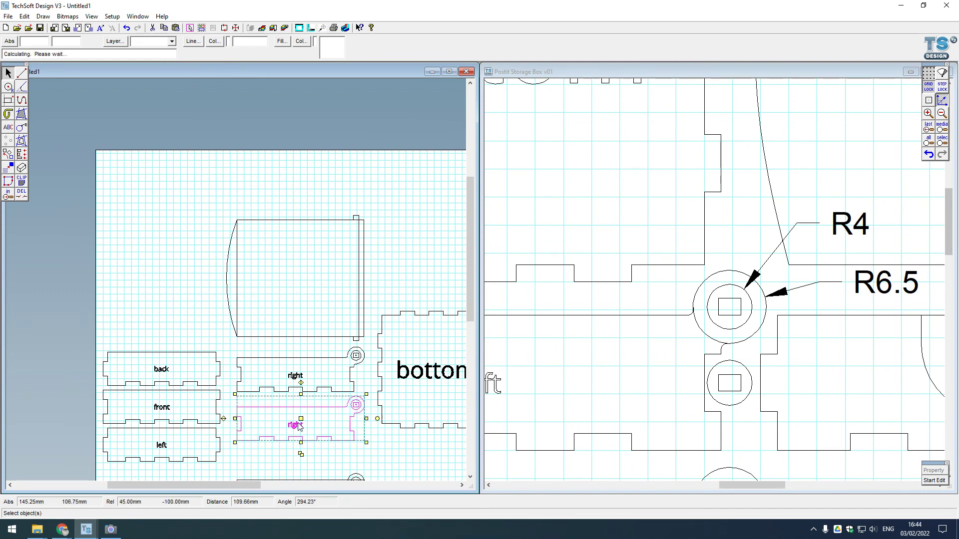
Combine the letters of the "left" label on the old side panel into a single path
{"action": "left_click", "coordinate": [160, 451]}
{"action": "scroll", "coordinate": [161, 451], "scroll_direction": "up", "scroll_amount": 1}
{"action": "left_click_drag", "start_coordinate": [139, 417], "coordinate": [198, 451]}
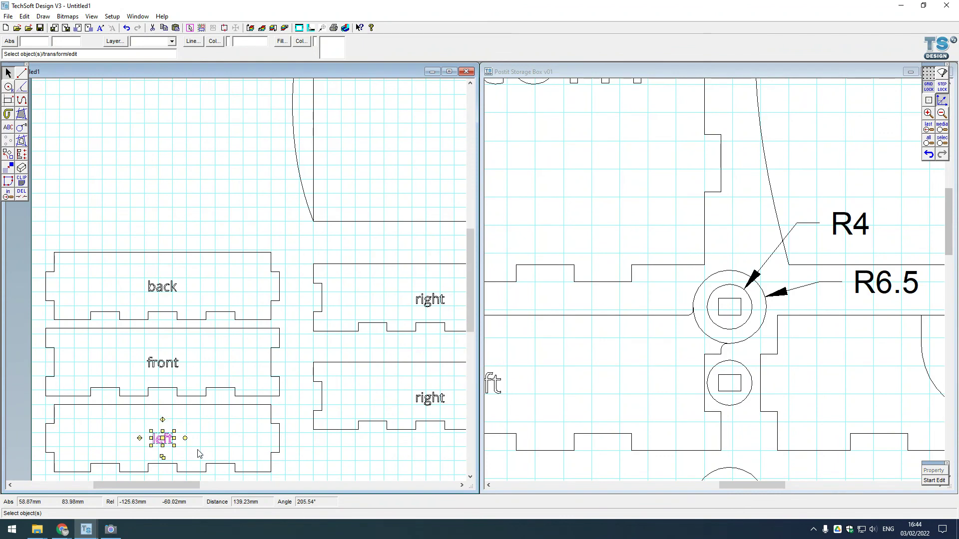
{"action": "key", "text": "ctrl+m"}
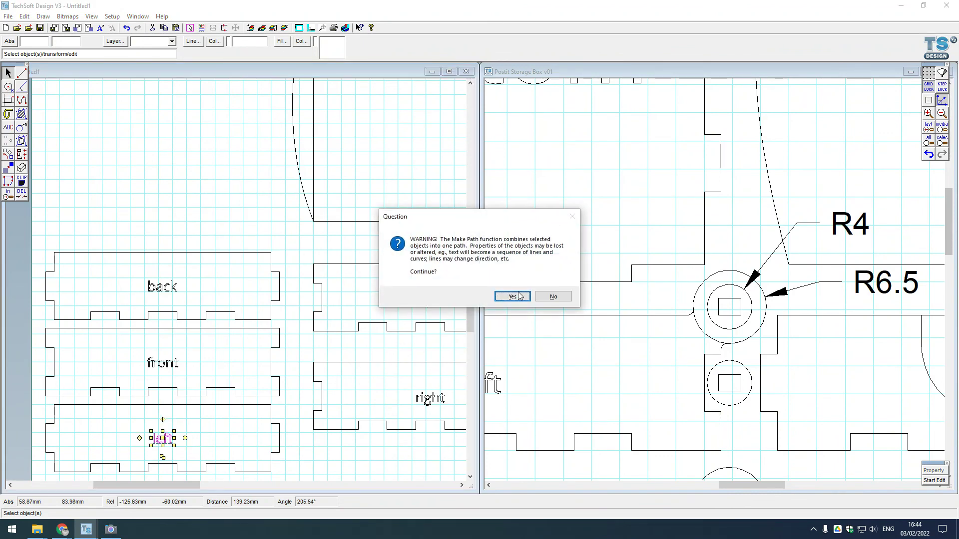
{"action": "left_click", "coordinate": [513, 296]}
{"action": "left_click", "coordinate": [495, 289]}
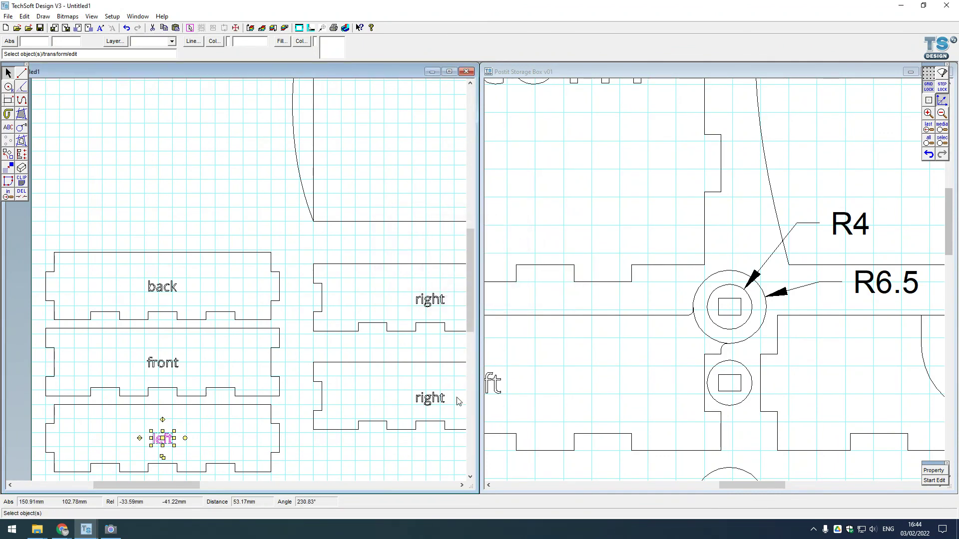
Delete the "right" label from the copied pivot panel and move the "left" label into its place
{"action": "left_click", "coordinate": [430, 405]}
{"action": "key", "text": "Delete"}
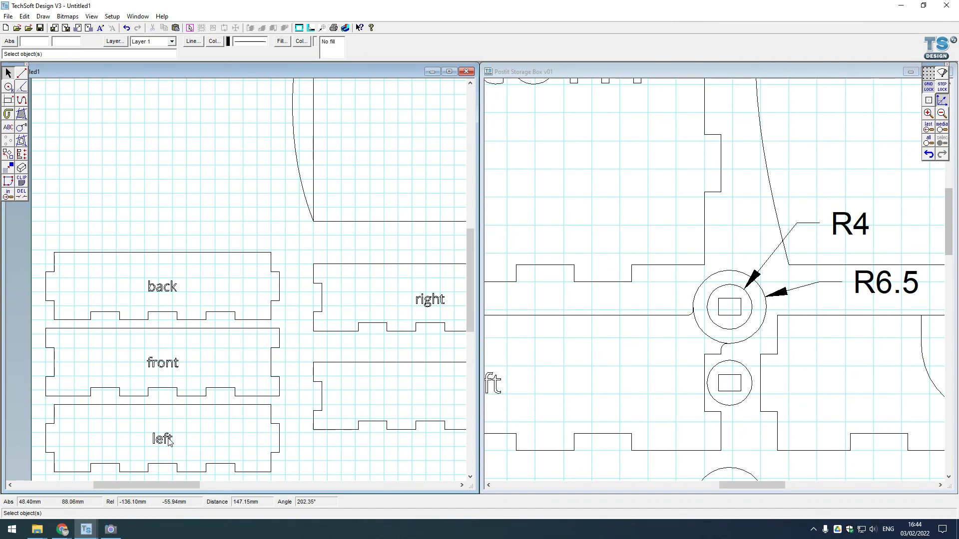
{"action": "left_click", "coordinate": [164, 437]}
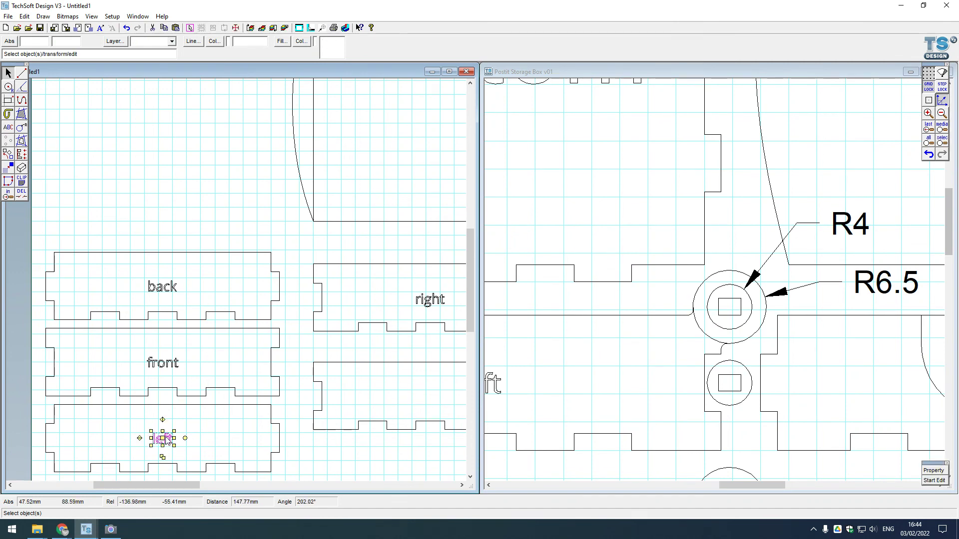
{"action": "left_click", "coordinate": [427, 391]}
{"action": "left_click", "coordinate": [380, 461]}
{"action": "scroll", "coordinate": [223, 419], "scroll_direction": "down", "scroll_amount": 1}
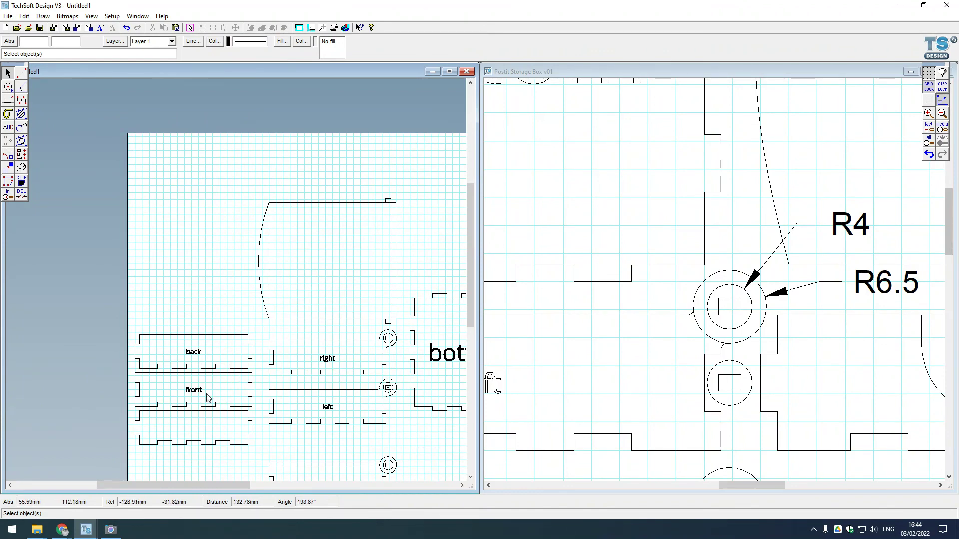
Combine the letters of the "front" label on the middle small panel into a single path
{"action": "left_click", "coordinate": [193, 391]}
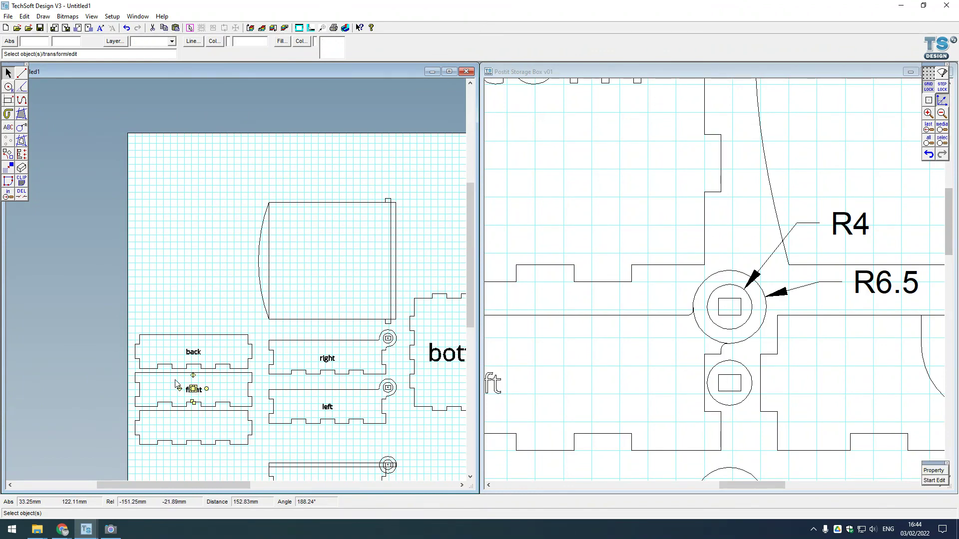
{"action": "left_click_drag", "start_coordinate": [175, 381], "coordinate": [214, 401]}
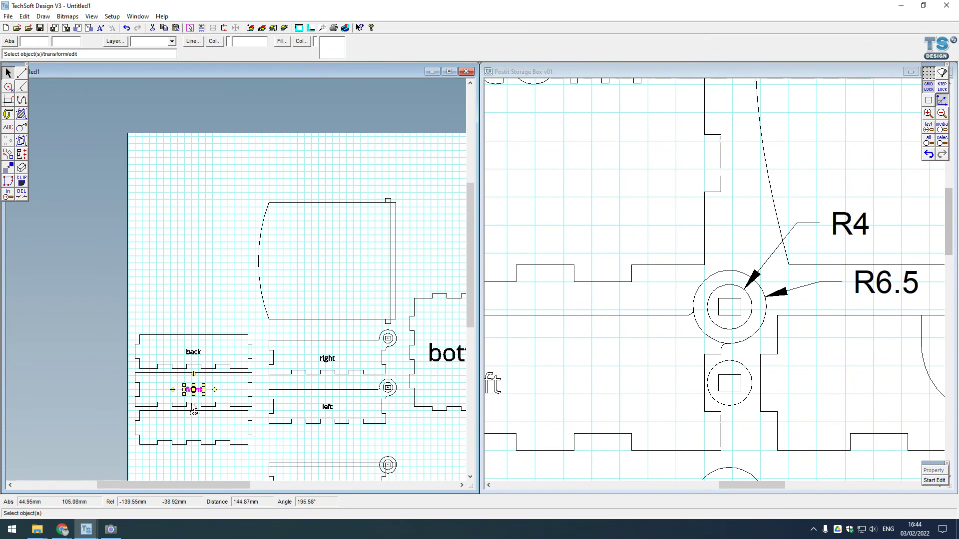
{"action": "scroll", "coordinate": [191, 404], "scroll_direction": "up", "scroll_amount": 2}
{"action": "key", "text": "ctrl+m"}
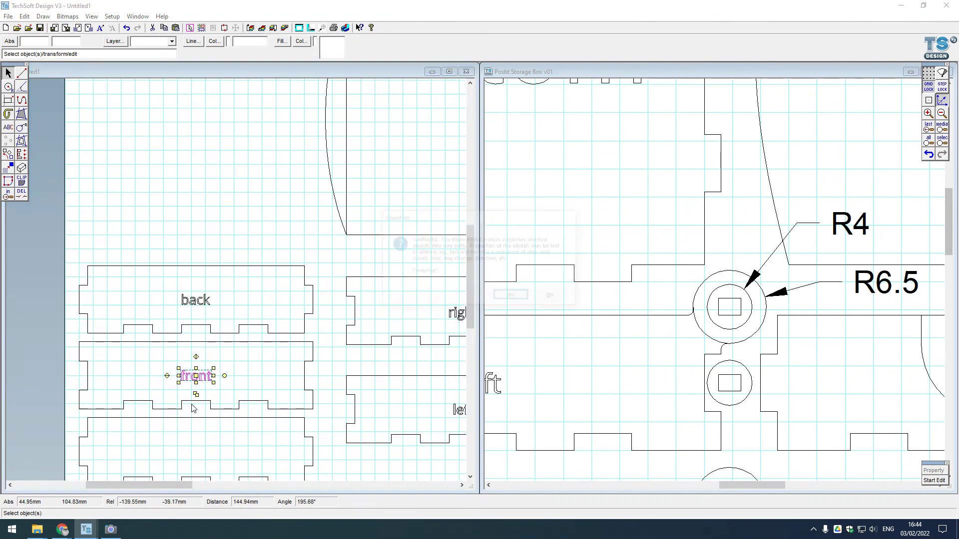
{"action": "key", "text": "Return"}
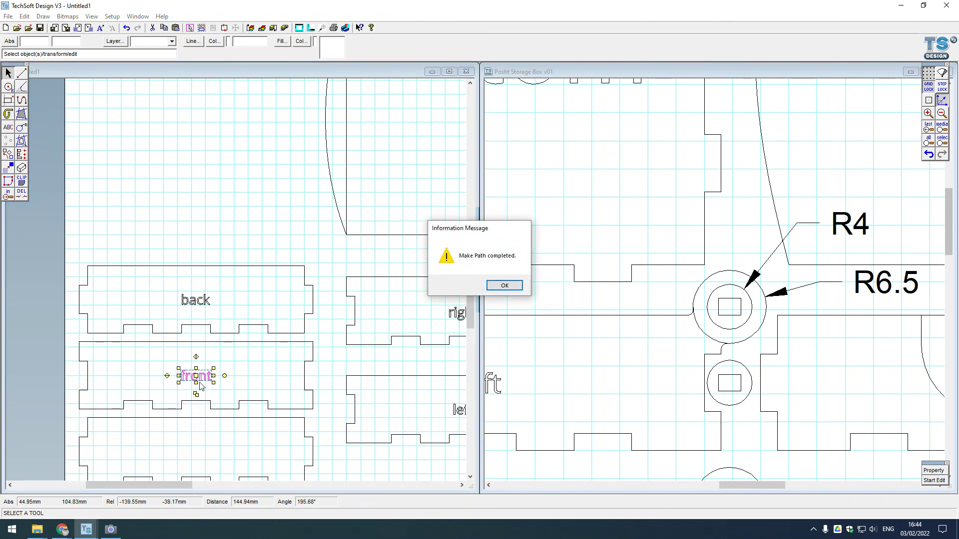
{"action": "key", "text": "Return"}
Move the "front" label onto the blank panel below and delete the old front panel outline it came from
{"action": "left_click_drag", "start_coordinate": [195, 375], "coordinate": [196, 446]}
{"action": "left_click_drag", "start_coordinate": [72, 343], "coordinate": [328, 416]}
{"action": "key", "text": "Delete"}
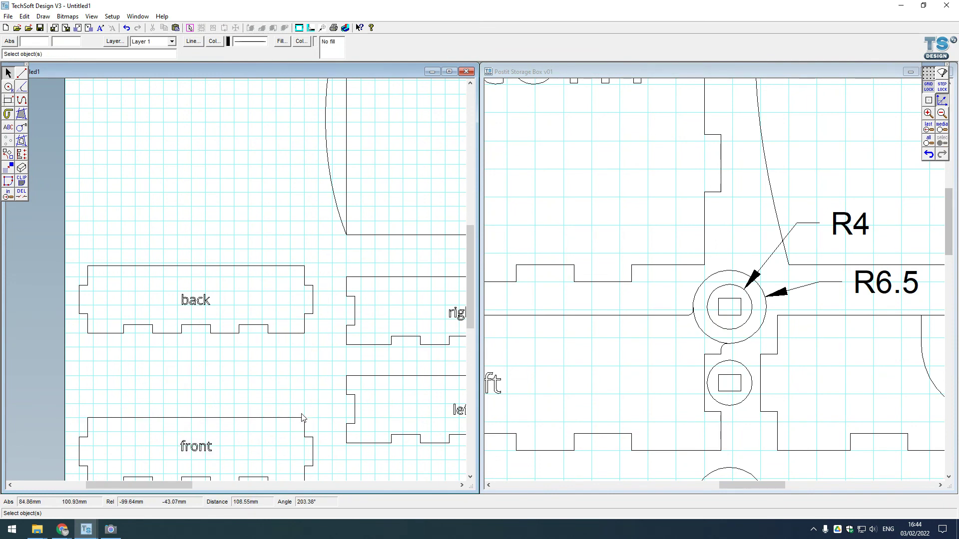
Delete the two leftover horizontal construction lines extending sideways from the upper and lower edges of the bottom panel
{"action": "scroll", "coordinate": [263, 361], "scroll_direction": "down", "scroll_amount": 1}
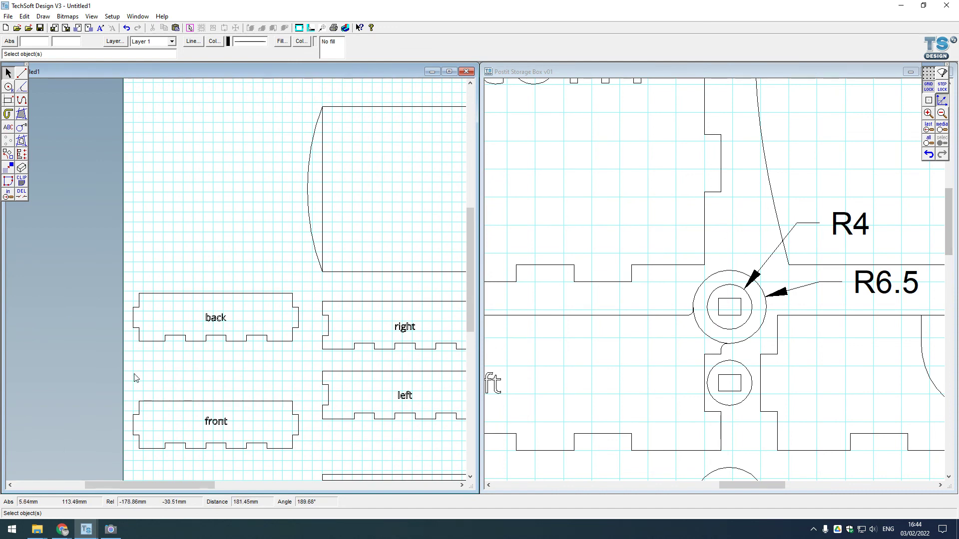
{"action": "scroll", "coordinate": [70, 353], "scroll_direction": "down", "scroll_amount": 1}
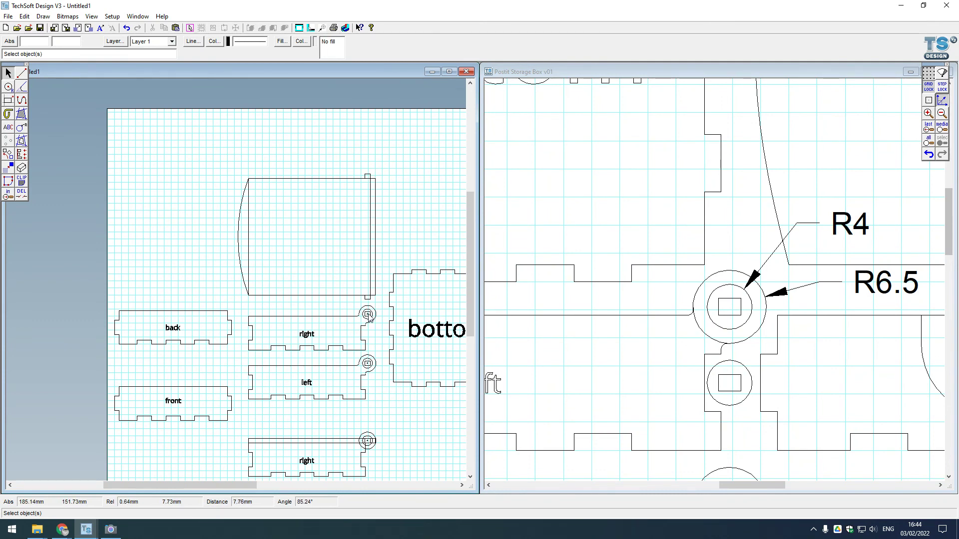
{"action": "scroll", "coordinate": [166, 352], "scroll_direction": "down", "scroll_amount": 2}
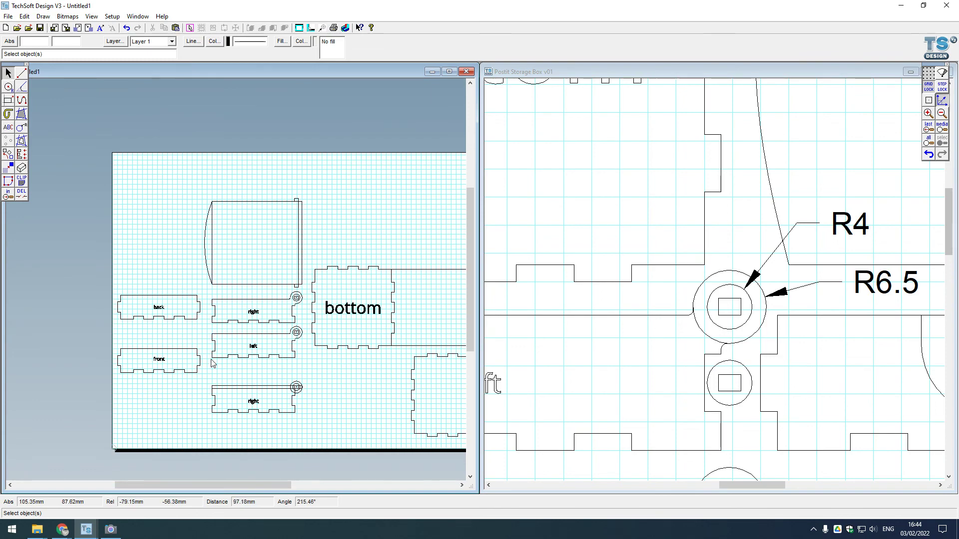
{"action": "left_click", "coordinate": [360, 291]}
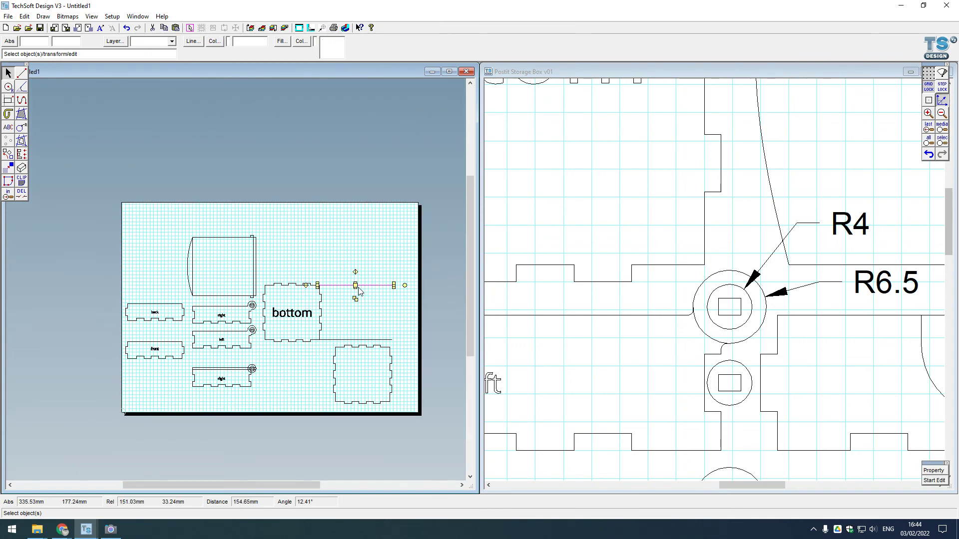
{"action": "key", "text": "Delete"}
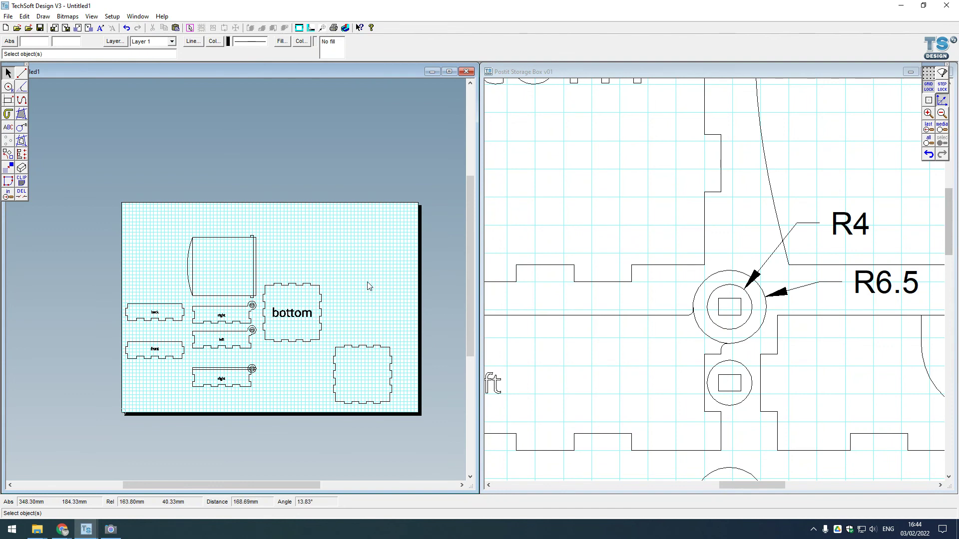
Show the whole sheet of both the new drawing and the Postit Storage Box reference, and switch to the Chrome browser
{"action": "left_click", "coordinate": [939, 130]}
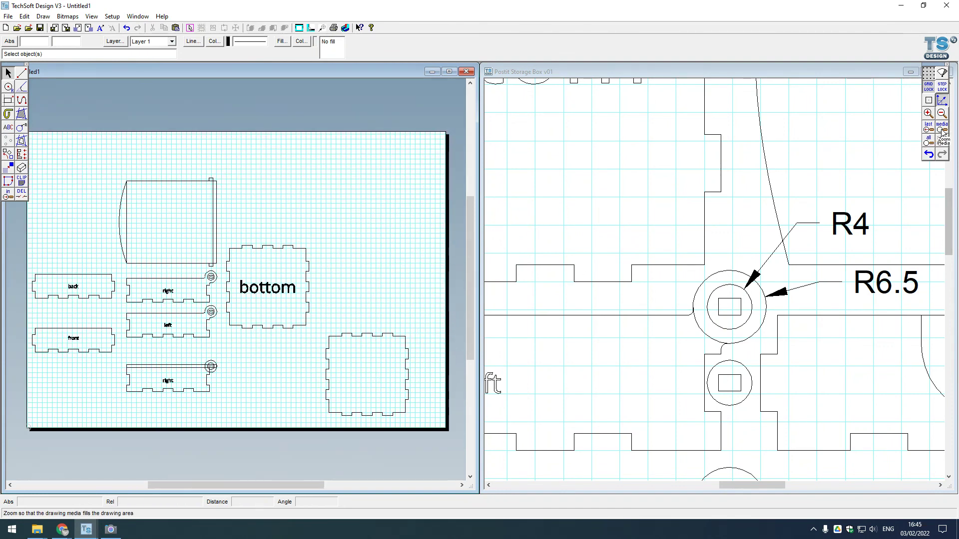
{"action": "left_click", "coordinate": [837, 70]}
{"action": "left_click", "coordinate": [940, 129]}
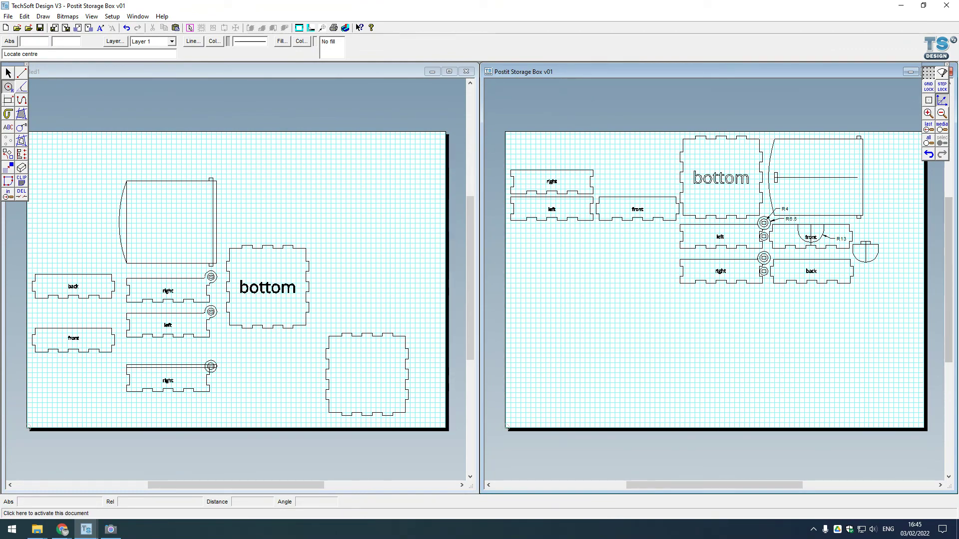
{"action": "left_click", "coordinate": [63, 531]}
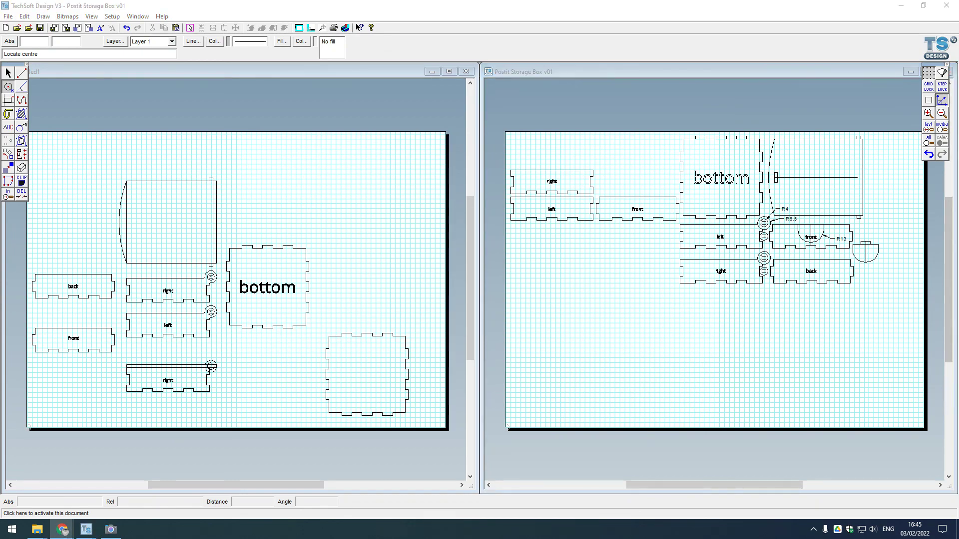